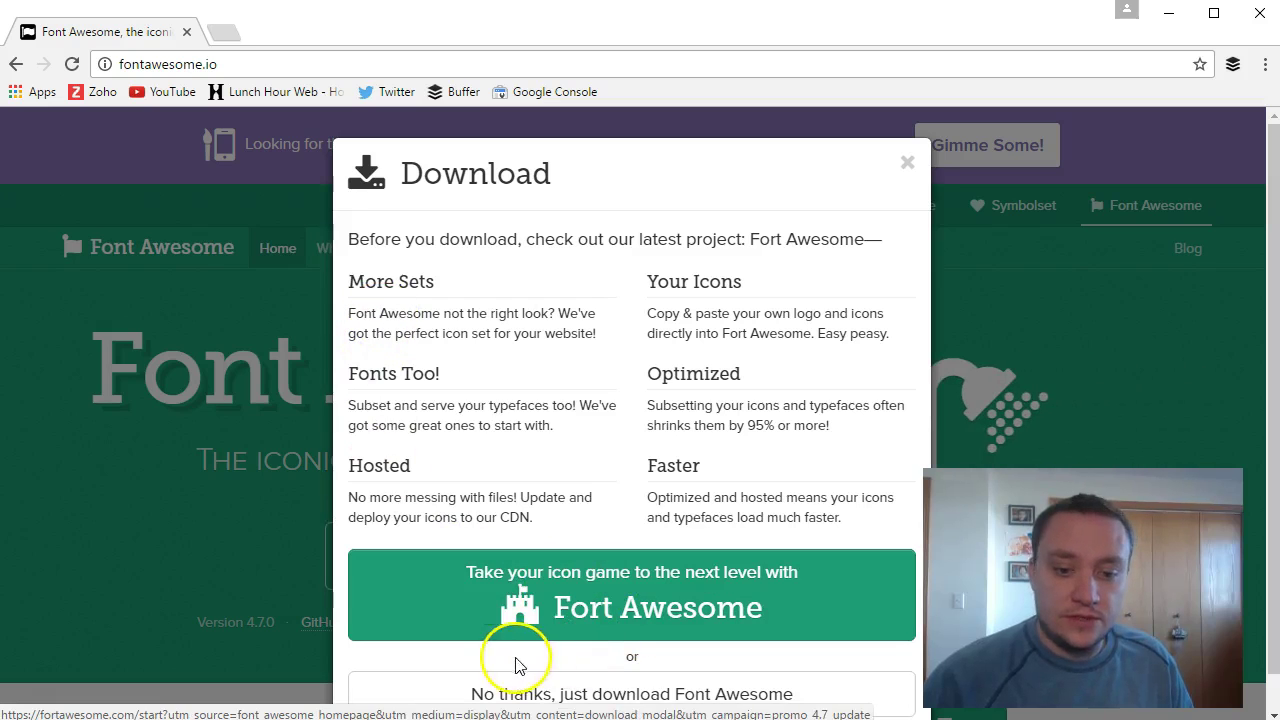
Download the Font Awesome zip package, declining the Fort Awesome offer, and dismiss the download dialog
{"action": "left_click", "coordinate": [600, 696]}
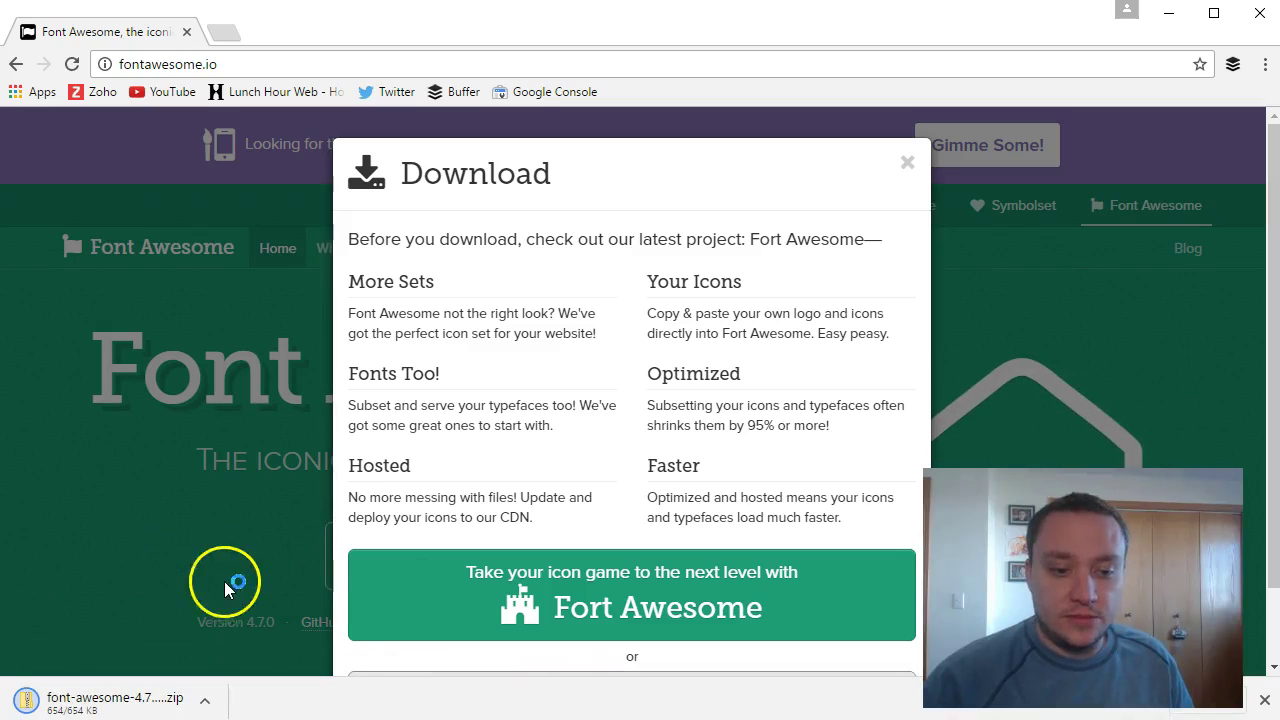
{"action": "left_click", "coordinate": [205, 701]}
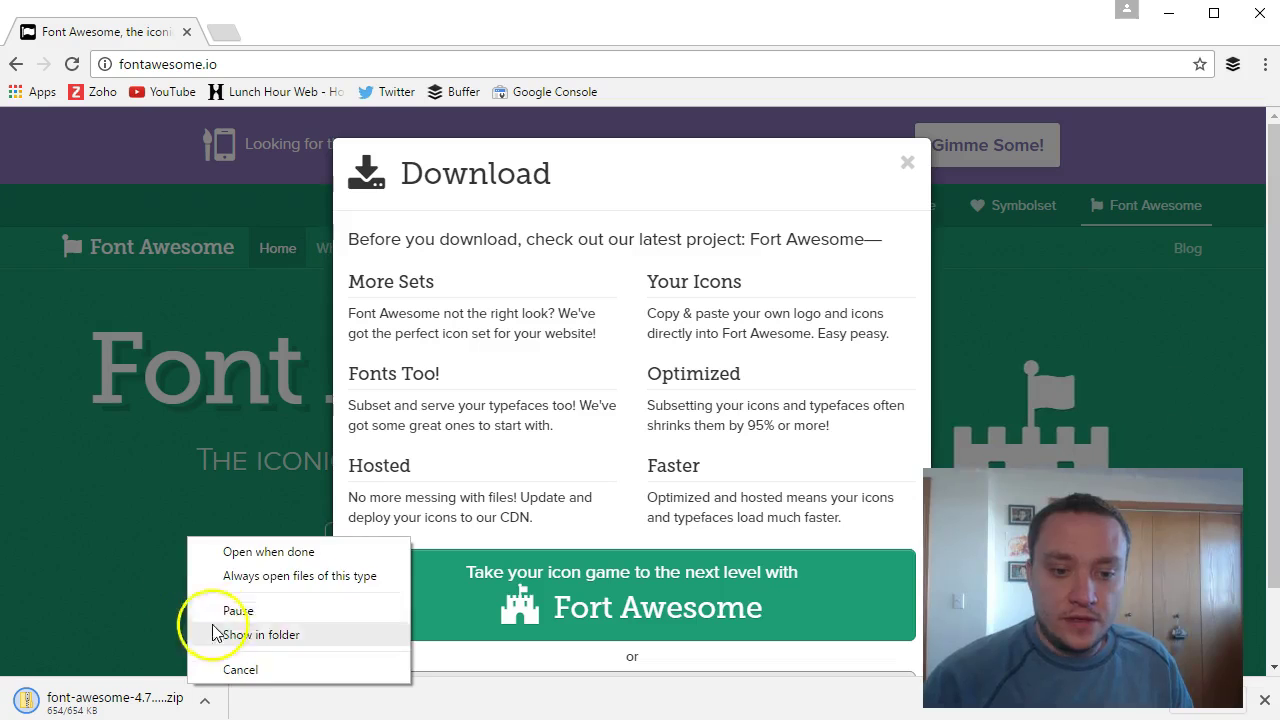
{"action": "left_click", "coordinate": [102, 490]}
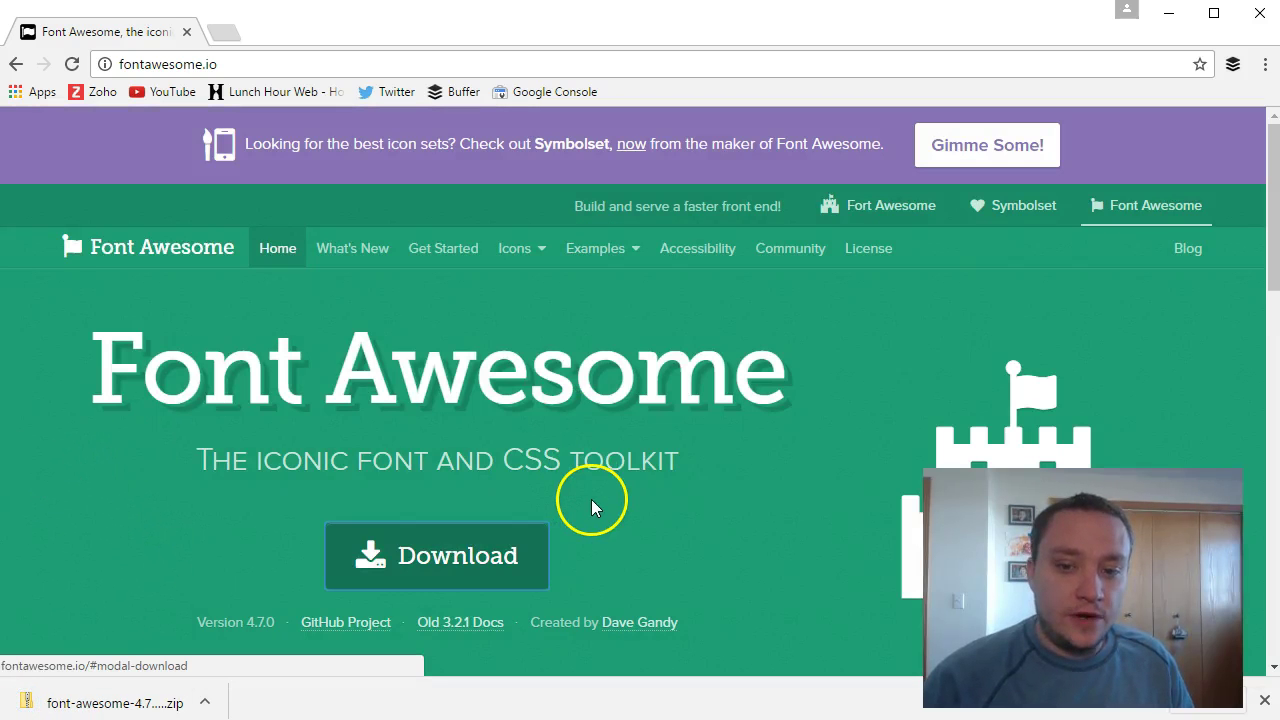
Open the Icons page and zoom the page in and out to examine how the flag icon scales
{"action": "left_click", "coordinate": [518, 250]}
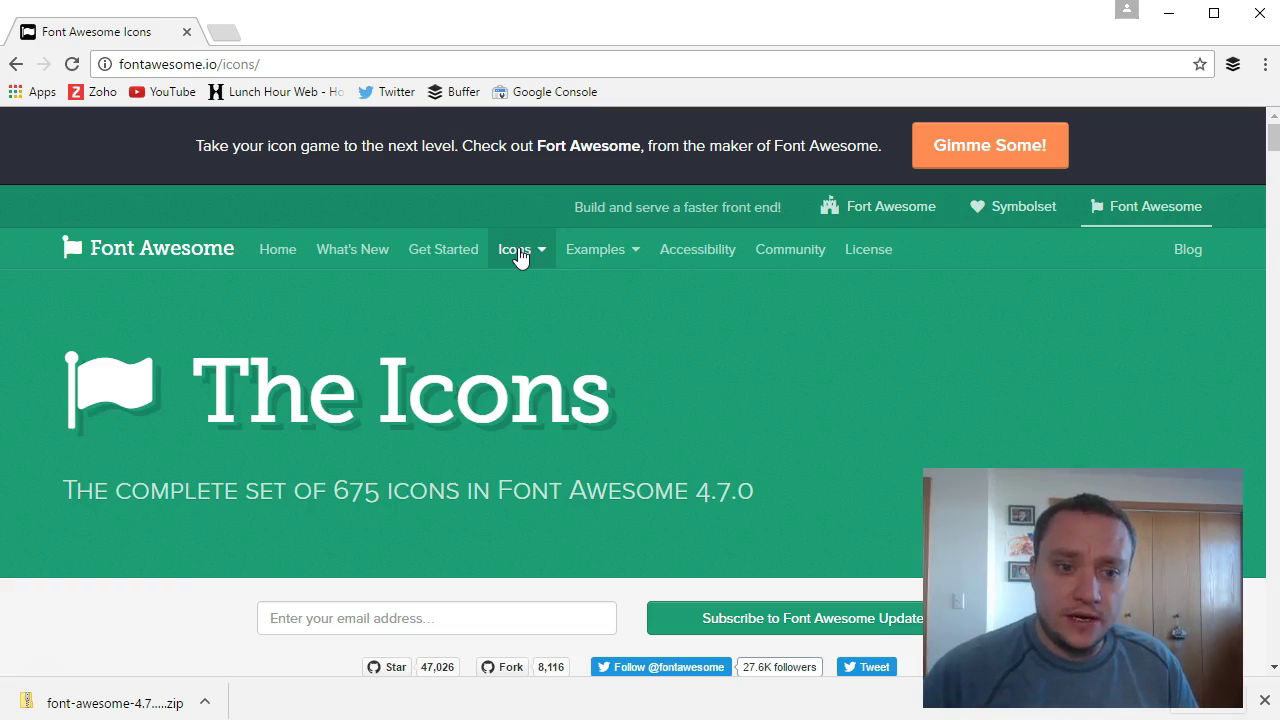
{"action": "scroll", "coordinate": [86, 397], "scroll_direction": "up", "scroll_amount": 4}
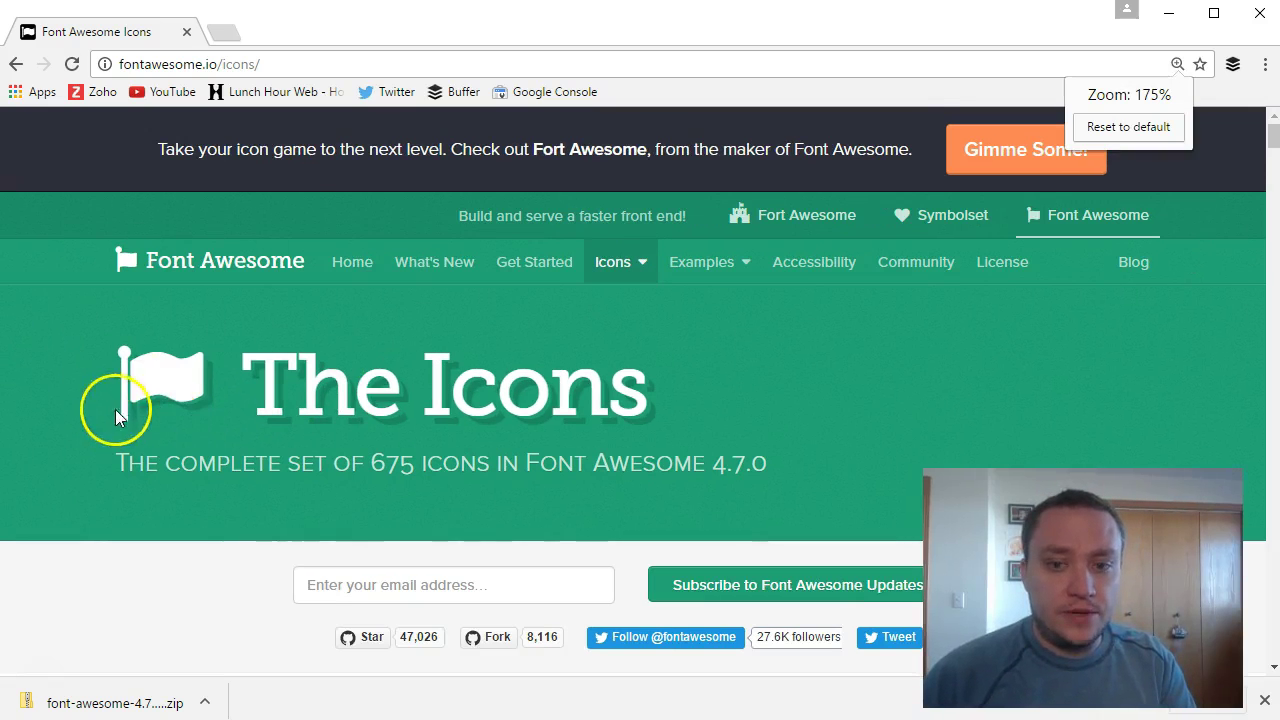
{"action": "scroll", "coordinate": [266, 363], "scroll_direction": "down", "scroll_amount": 3}
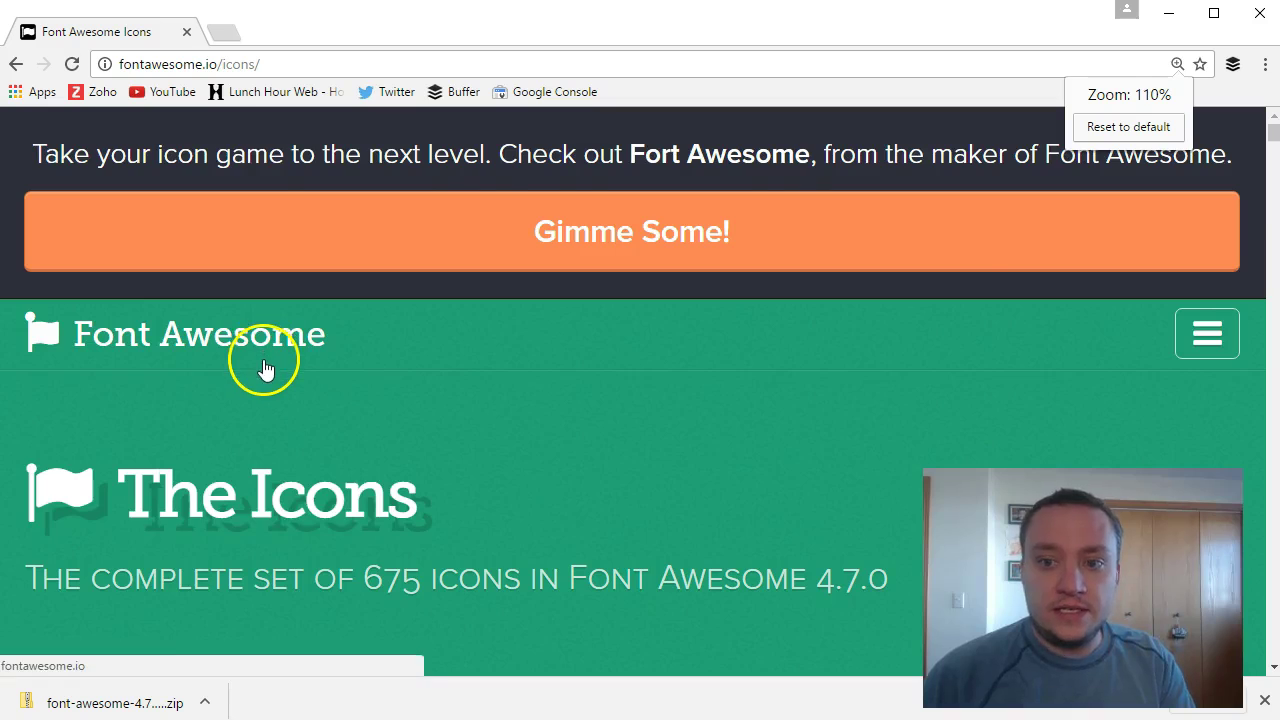
{"action": "scroll", "coordinate": [262, 362], "scroll_direction": "down", "scroll_amount": 1}
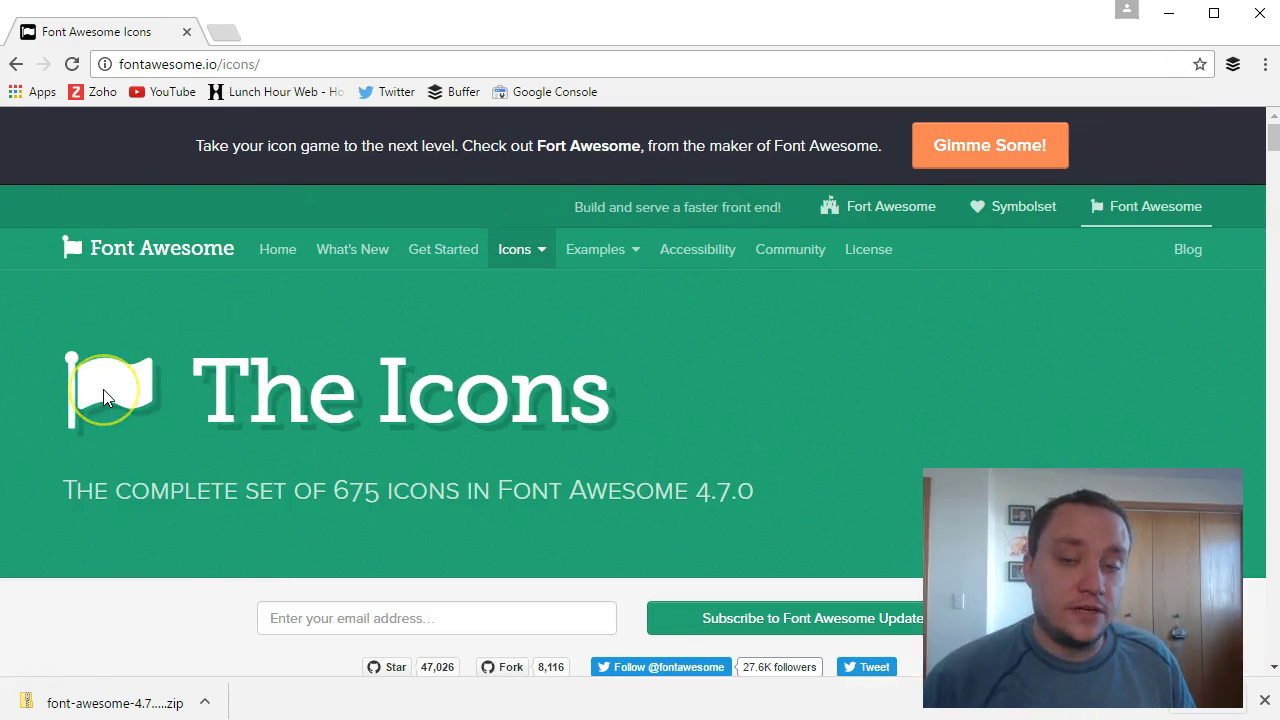
{"action": "scroll", "coordinate": [177, 420], "scroll_direction": "down", "scroll_amount": 2}
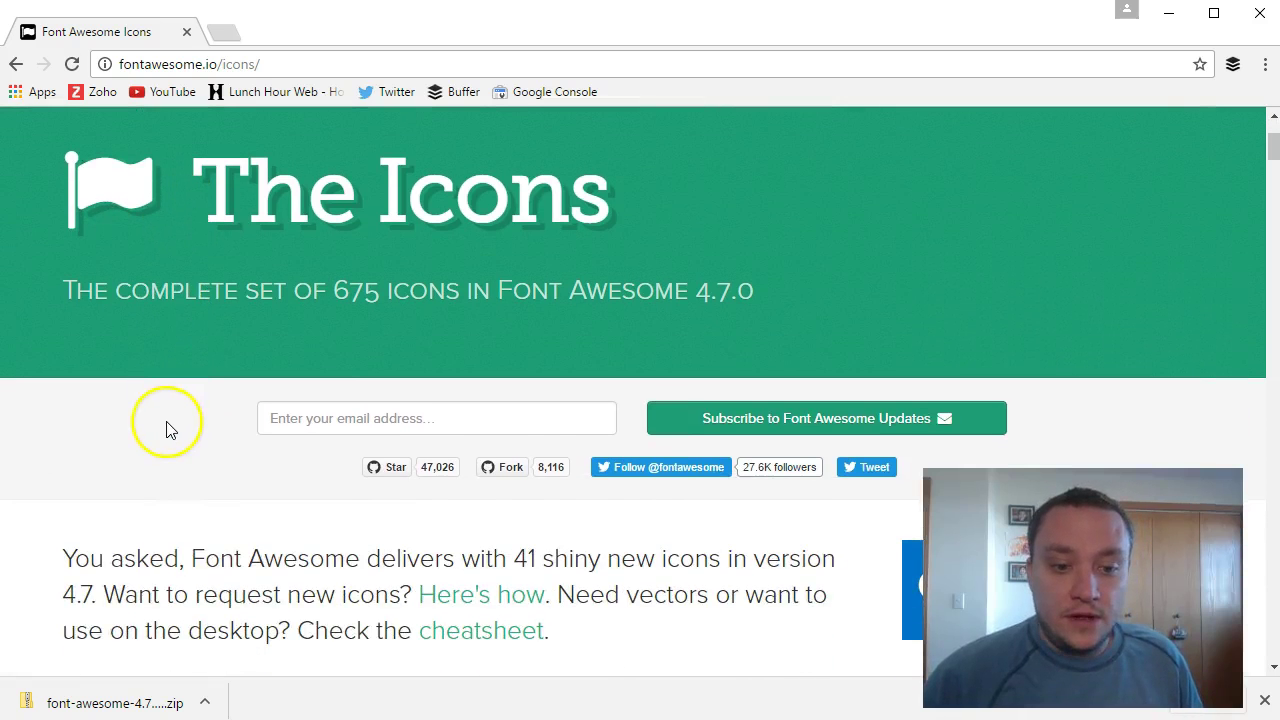
{"action": "scroll", "coordinate": [152, 432], "scroll_direction": "up", "scroll_amount": 2}
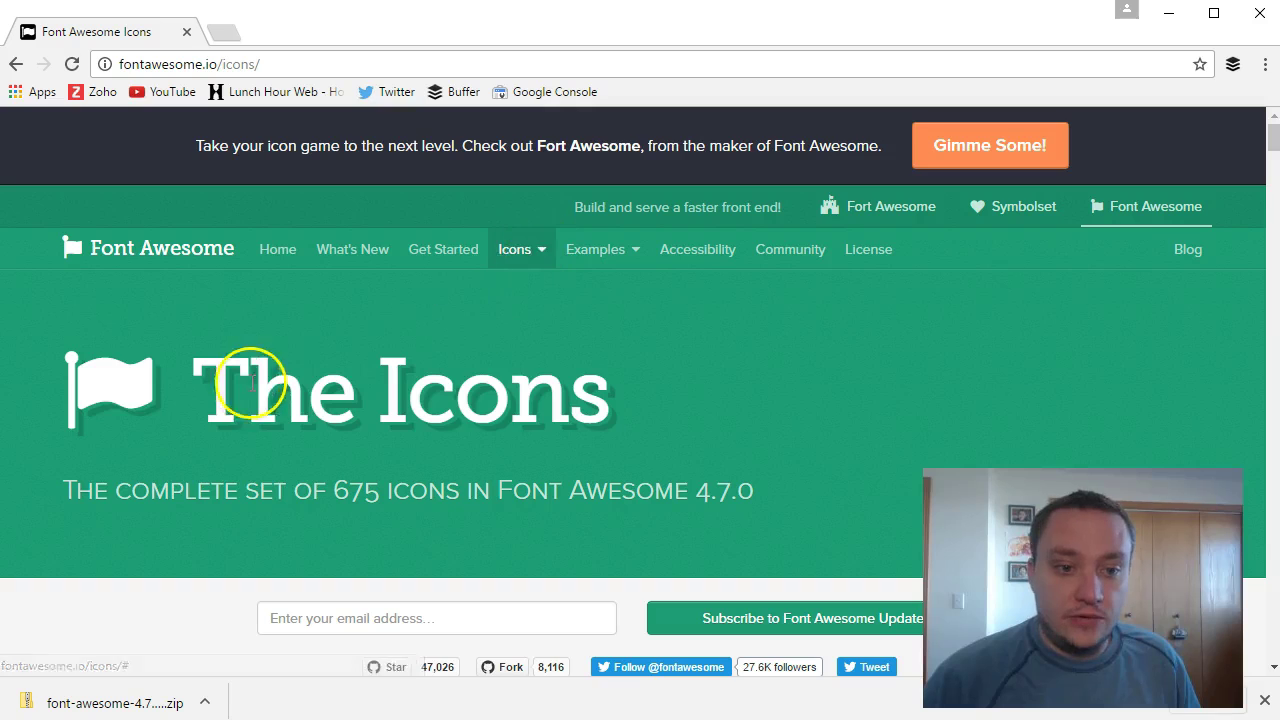
Examine the icon list, including the new 4.7 icons and the Web Application Icons, and return to the page's beginning
{"action": "scroll", "coordinate": [251, 377], "scroll_direction": "down", "scroll_amount": 8}
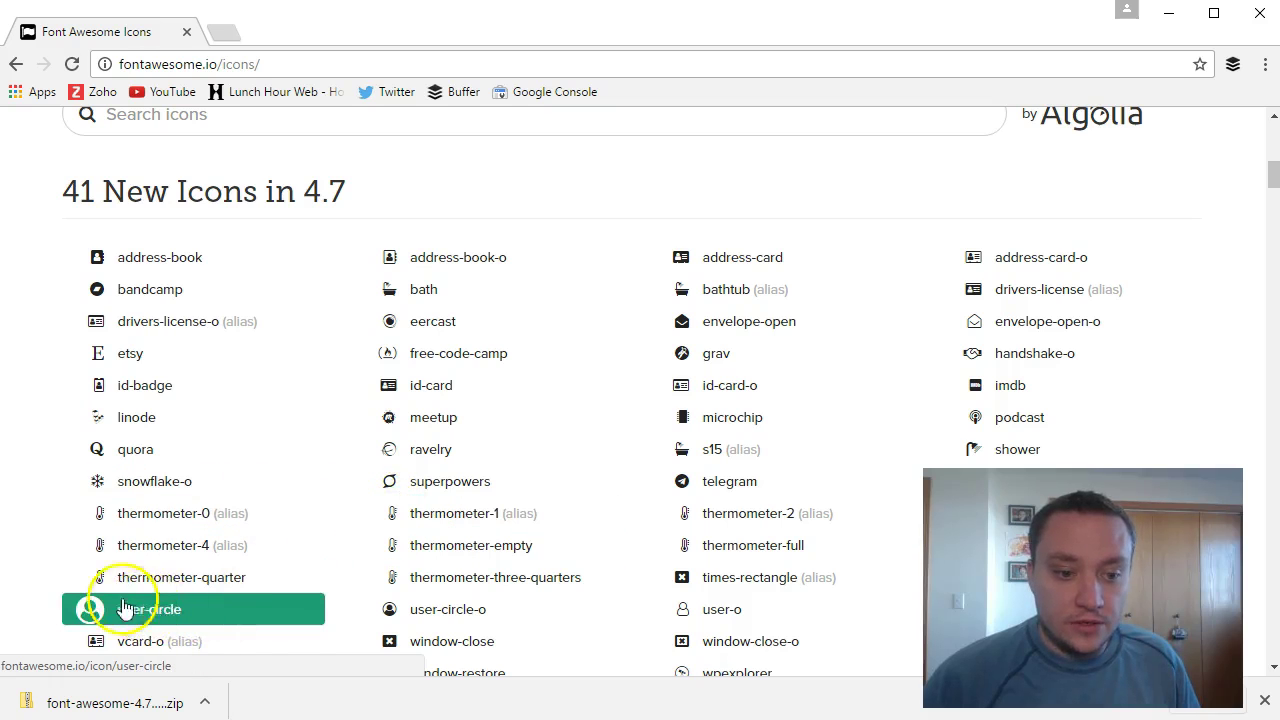
{"action": "scroll", "coordinate": [137, 606], "scroll_direction": "down", "scroll_amount": 1}
{"action": "scroll", "coordinate": [419, 537], "scroll_direction": "down", "scroll_amount": 2}
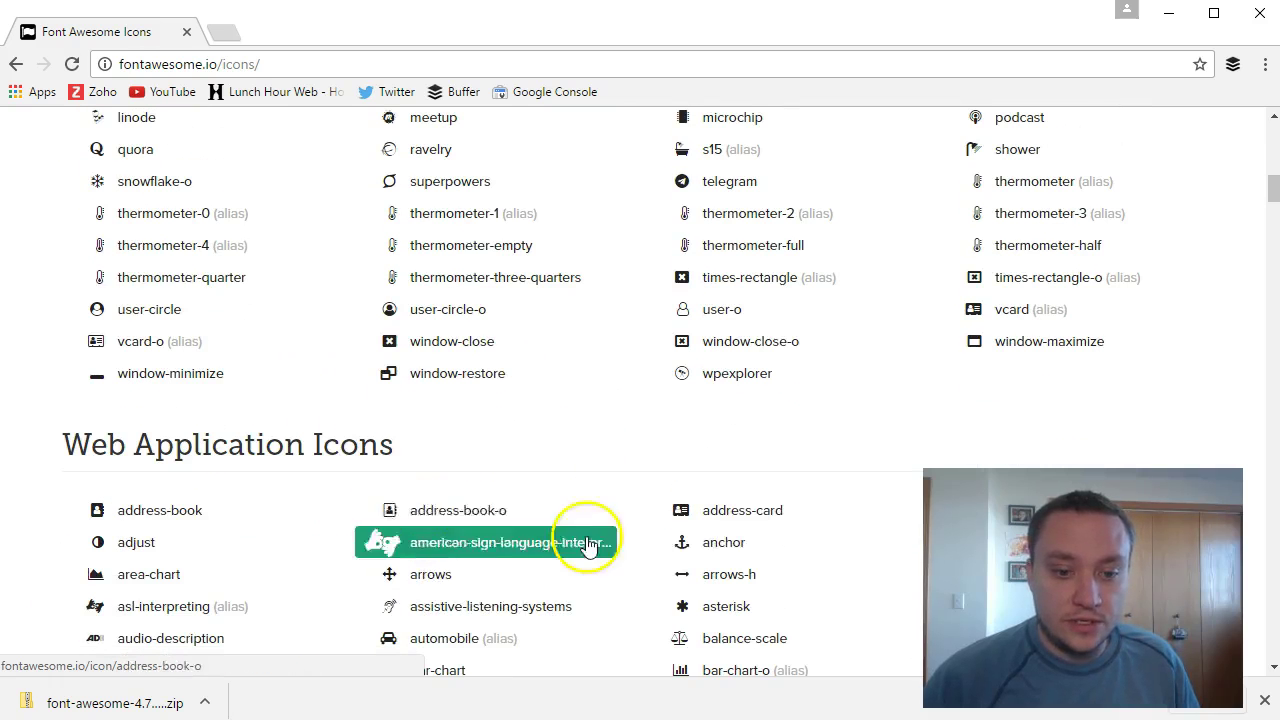
{"action": "scroll", "coordinate": [563, 571], "scroll_direction": "down", "scroll_amount": 3}
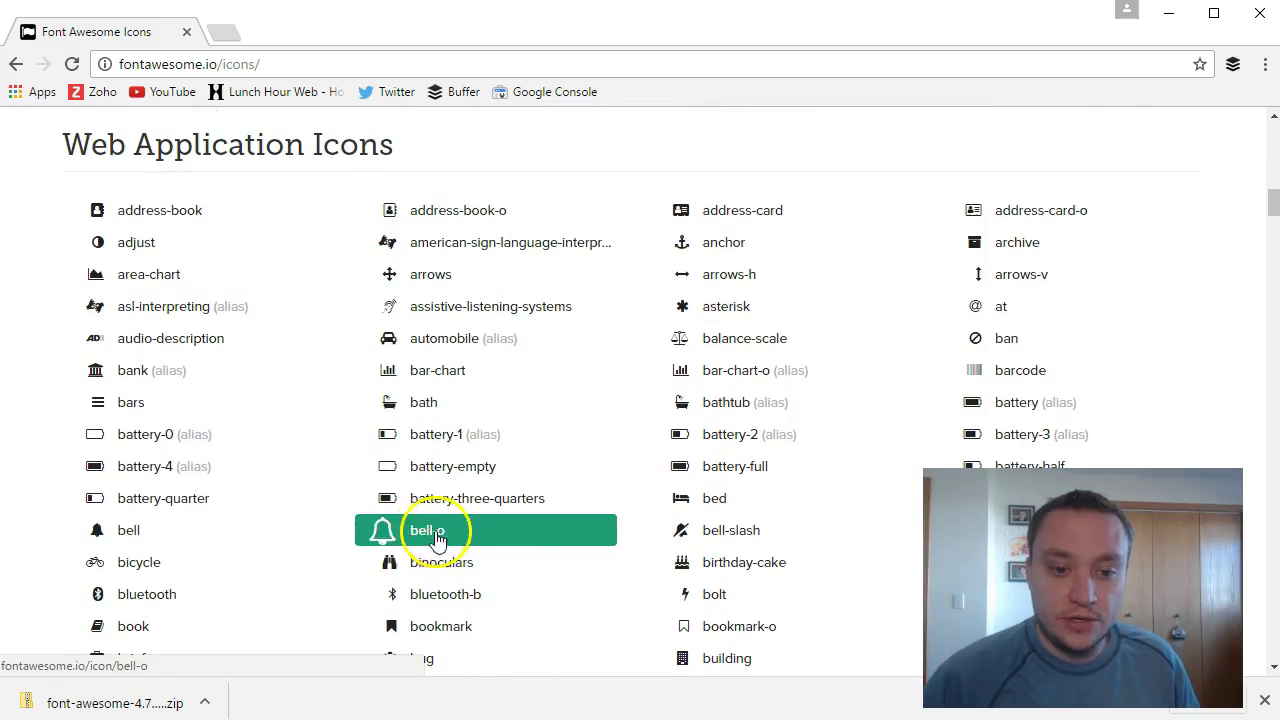
{"action": "scroll", "coordinate": [366, 609], "scroll_direction": "down", "scroll_amount": 2}
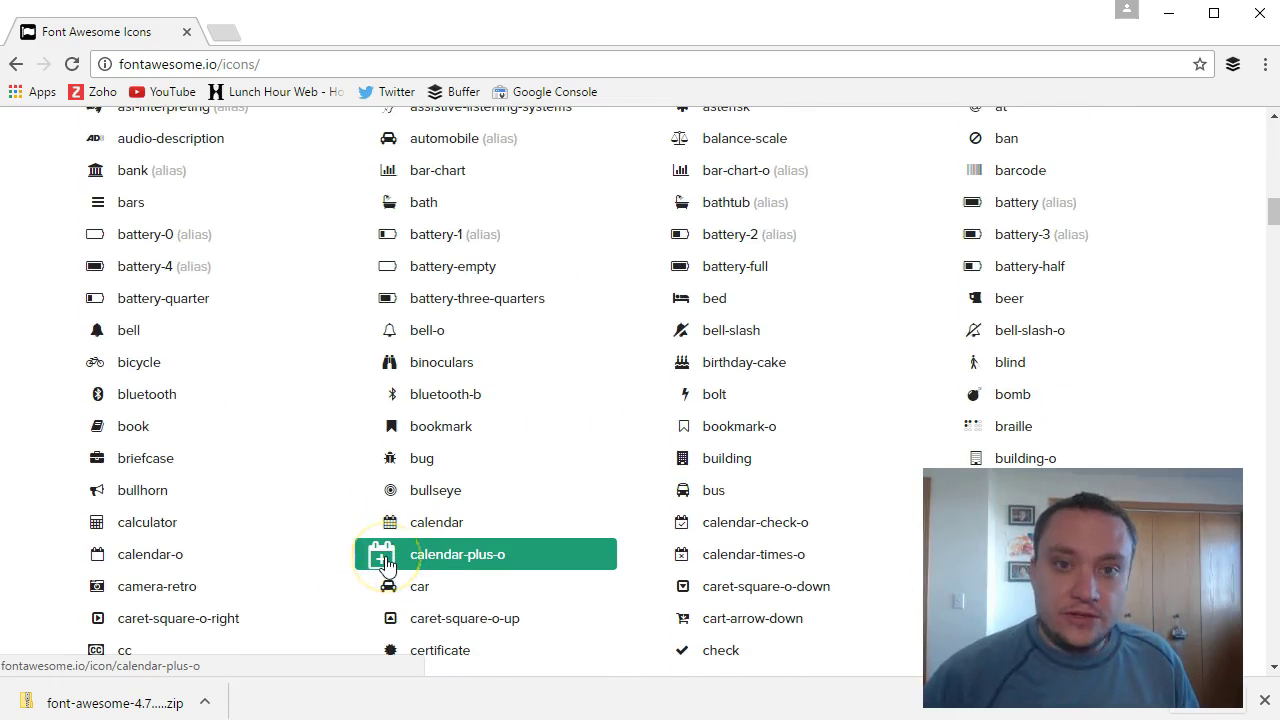
{"action": "scroll", "coordinate": [386, 565], "scroll_direction": "up", "scroll_amount": 10}
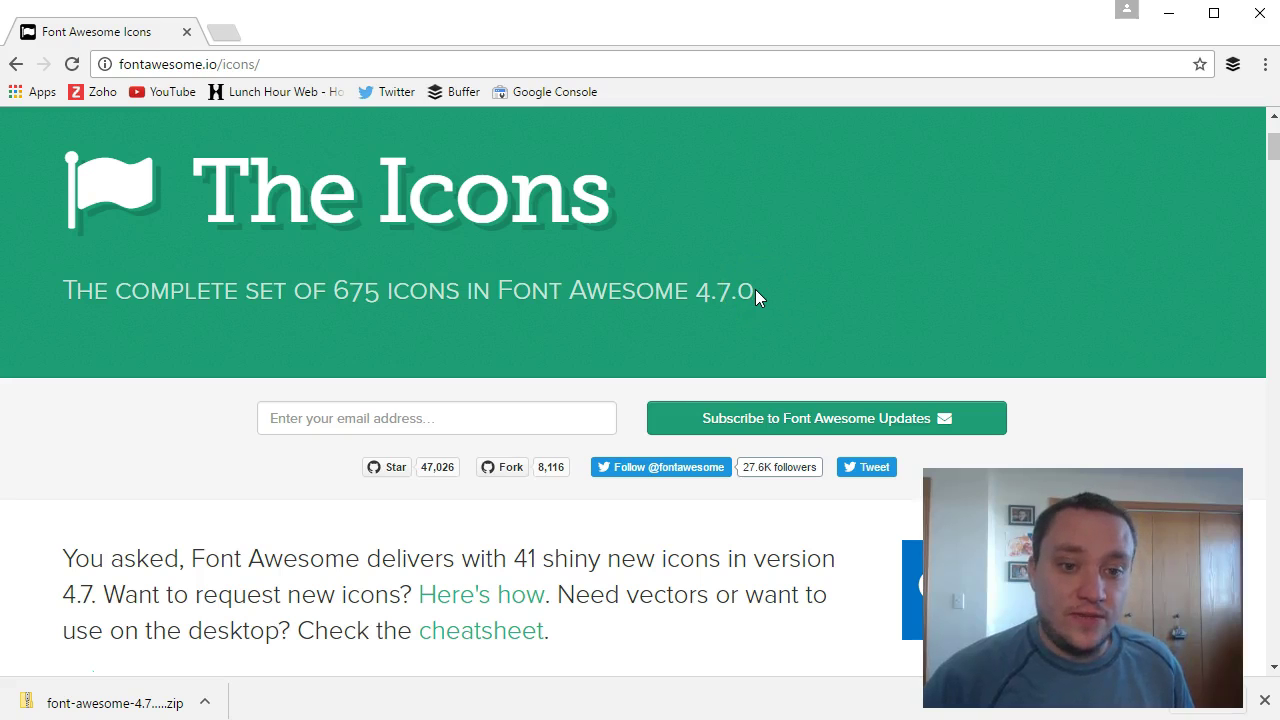
{"action": "scroll", "coordinate": [755, 289], "scroll_direction": "up", "scroll_amount": 2}
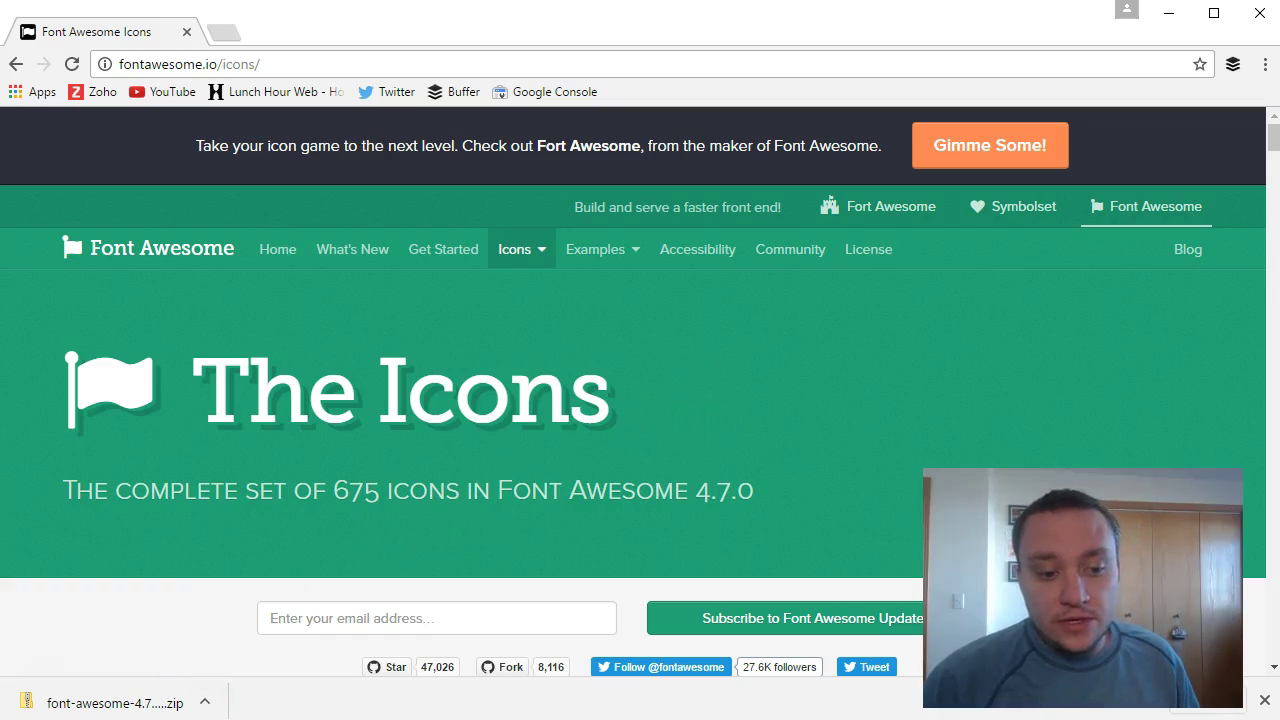
Show the downloaded zip in its folder and extract font-awesome-4.7.0.zip, replacing the files in the destination
{"action": "left_click", "coordinate": [203, 704]}
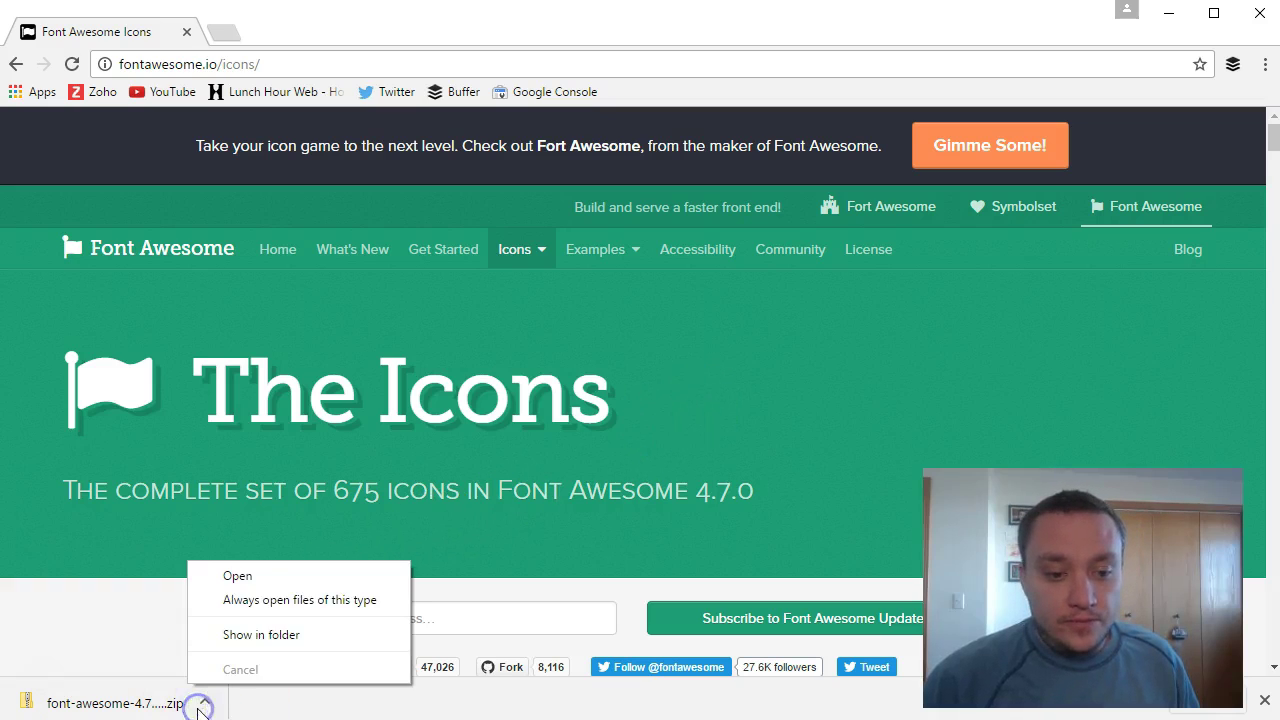
{"action": "left_click", "coordinate": [257, 638]}
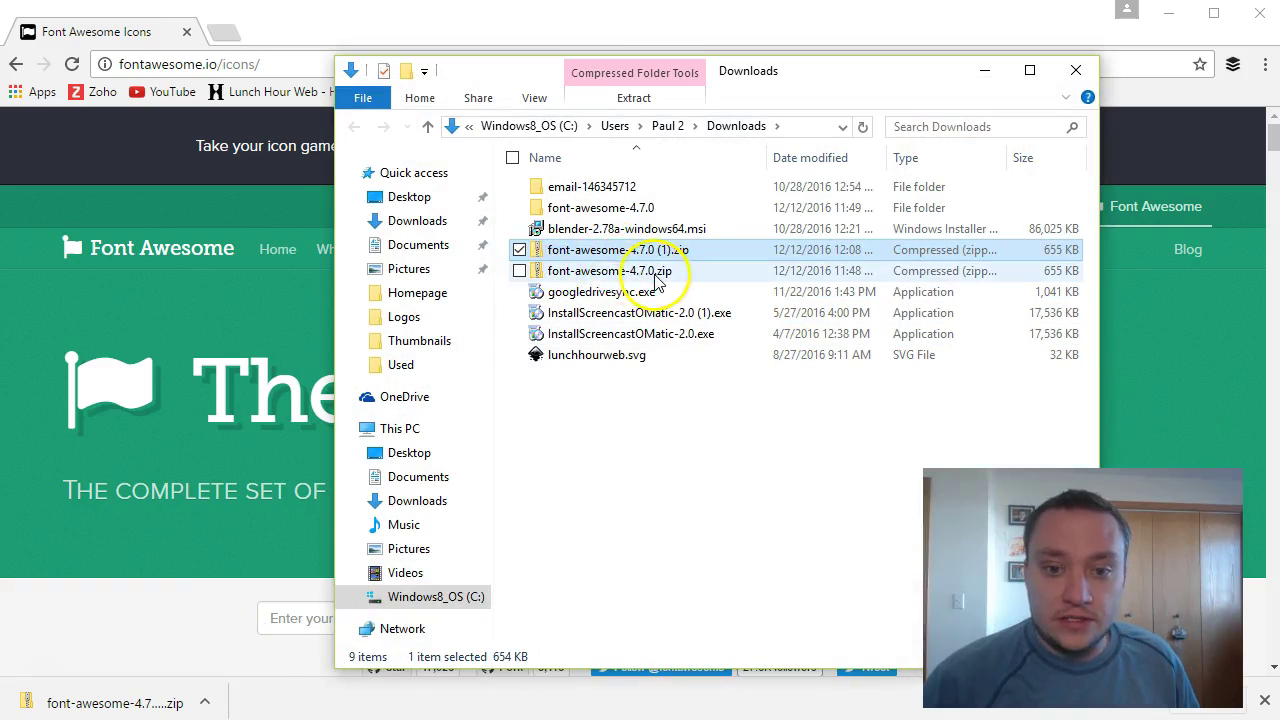
{"action": "left_click", "coordinate": [590, 271]}
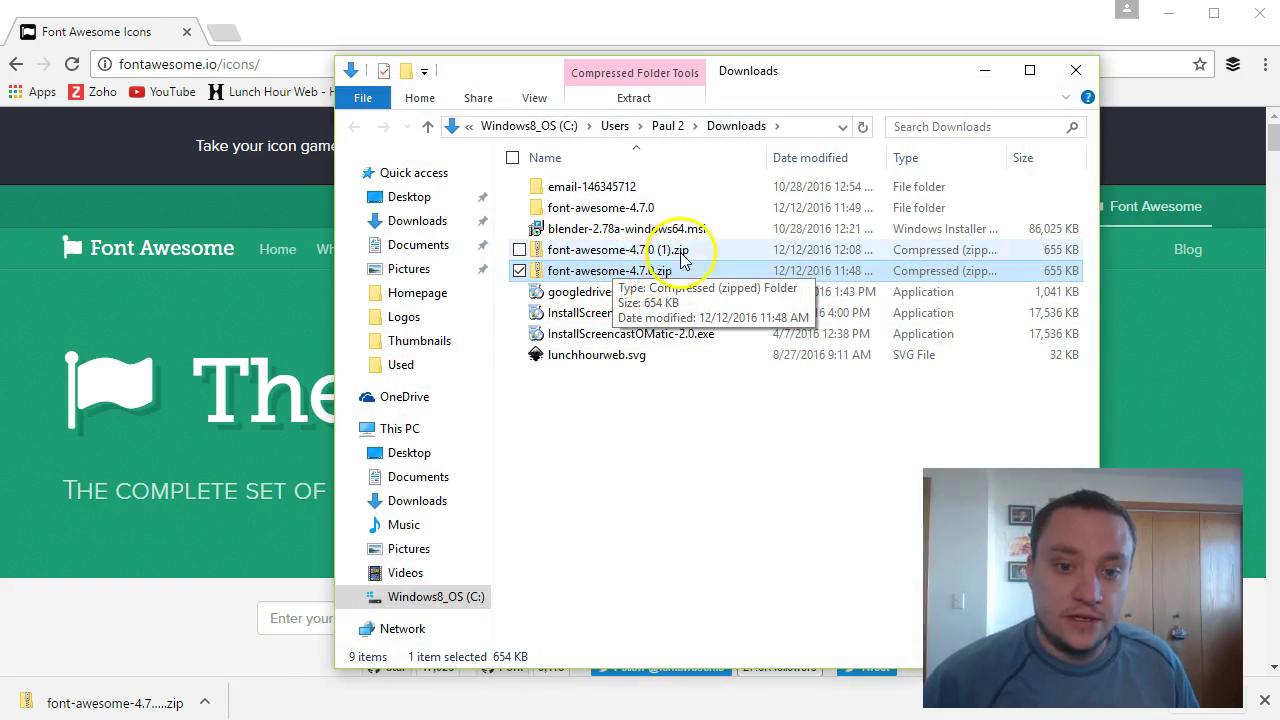
{"action": "right_click", "coordinate": [630, 277]}
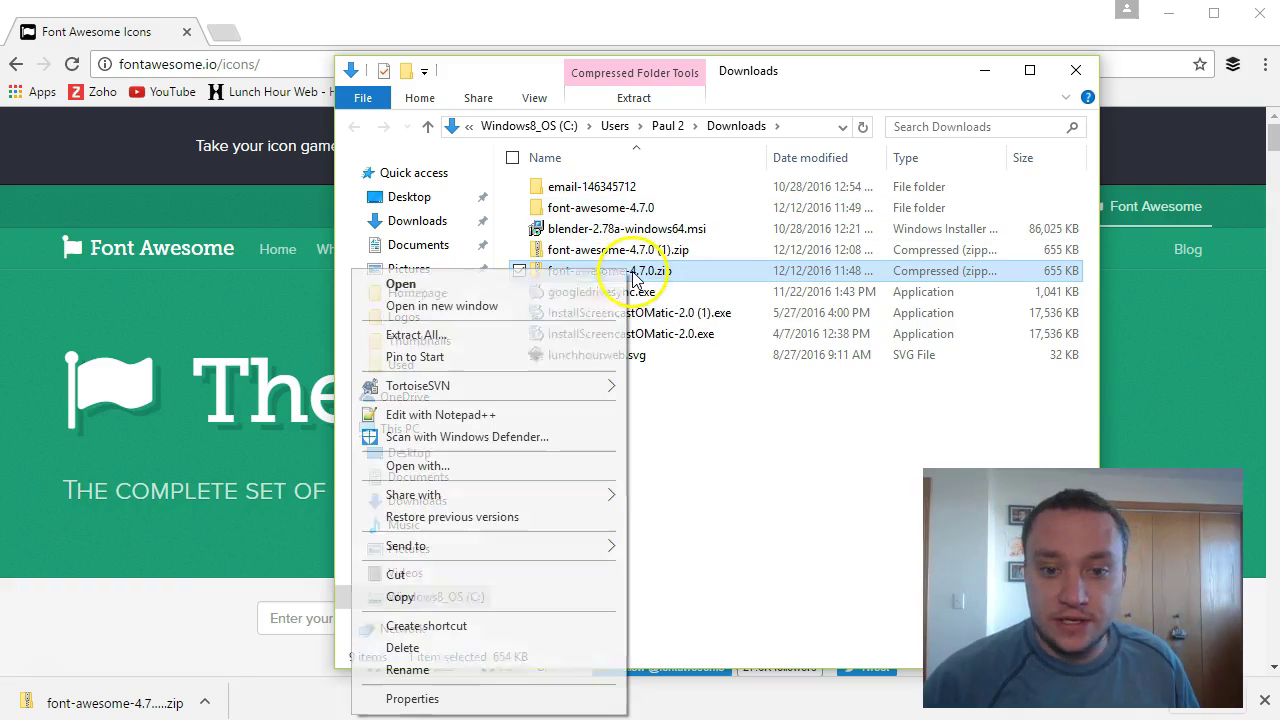
{"action": "left_click", "coordinate": [506, 344]}
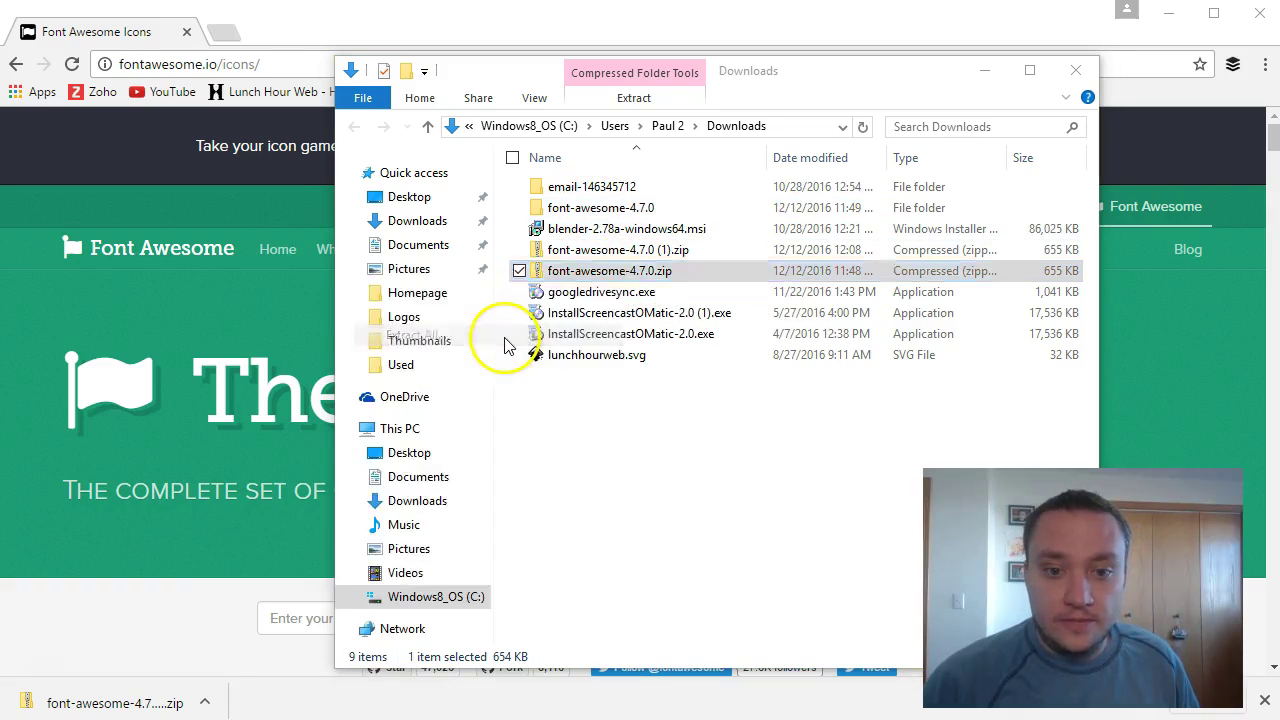
{"action": "left_click", "coordinate": [840, 560]}
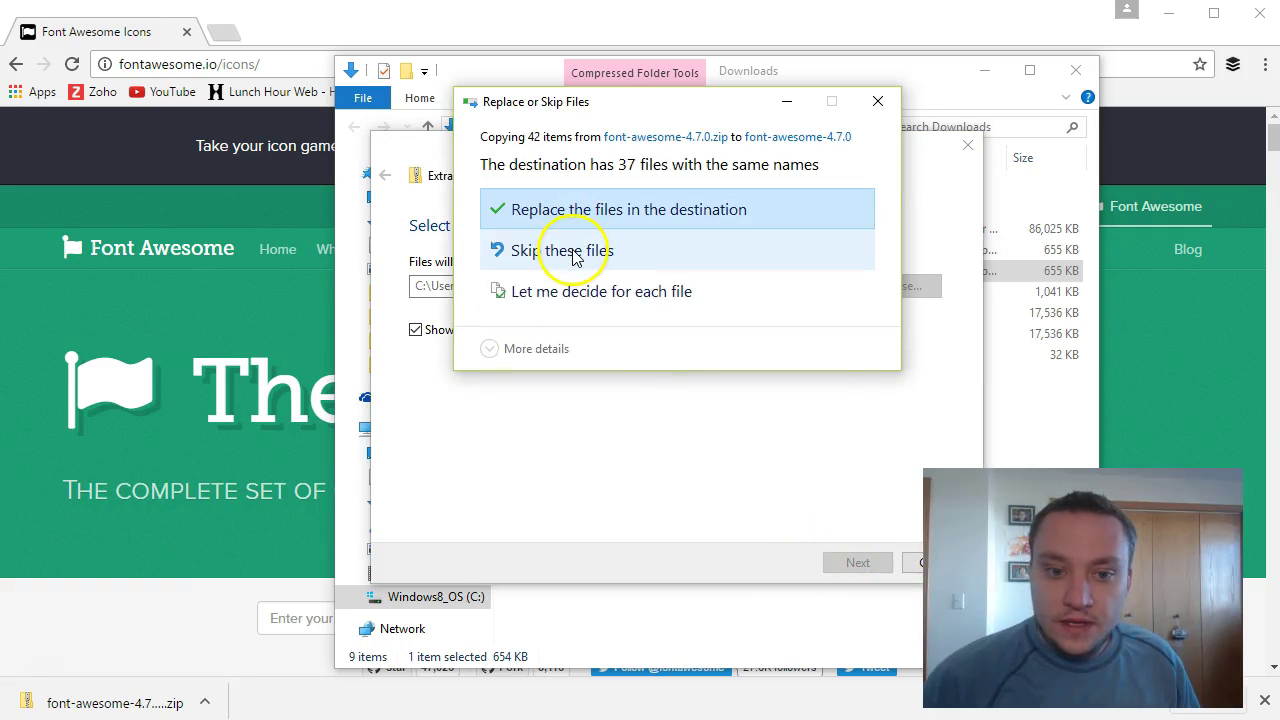
{"action": "left_click", "coordinate": [598, 212]}
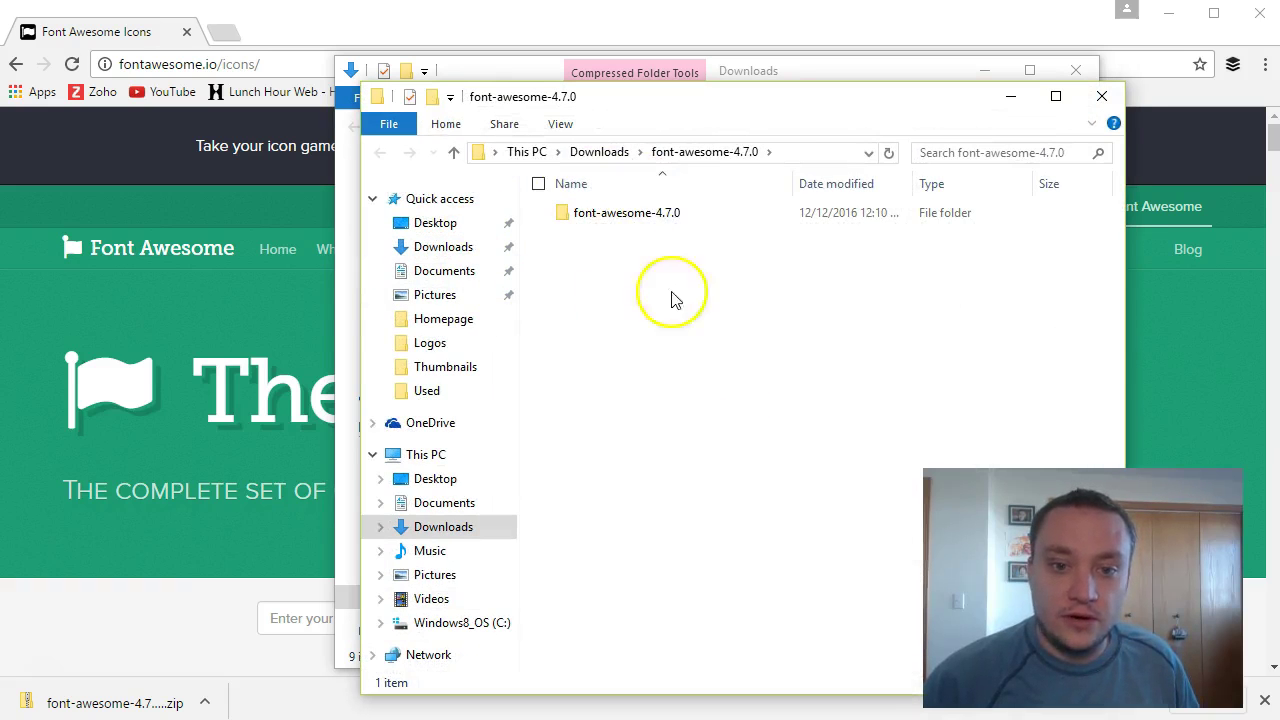
Read HELP-US-OUT.txt inside the inner font-awesome-4.7.0 folder, close it and switch back to Chrome
{"action": "double_click", "coordinate": [634, 213]}
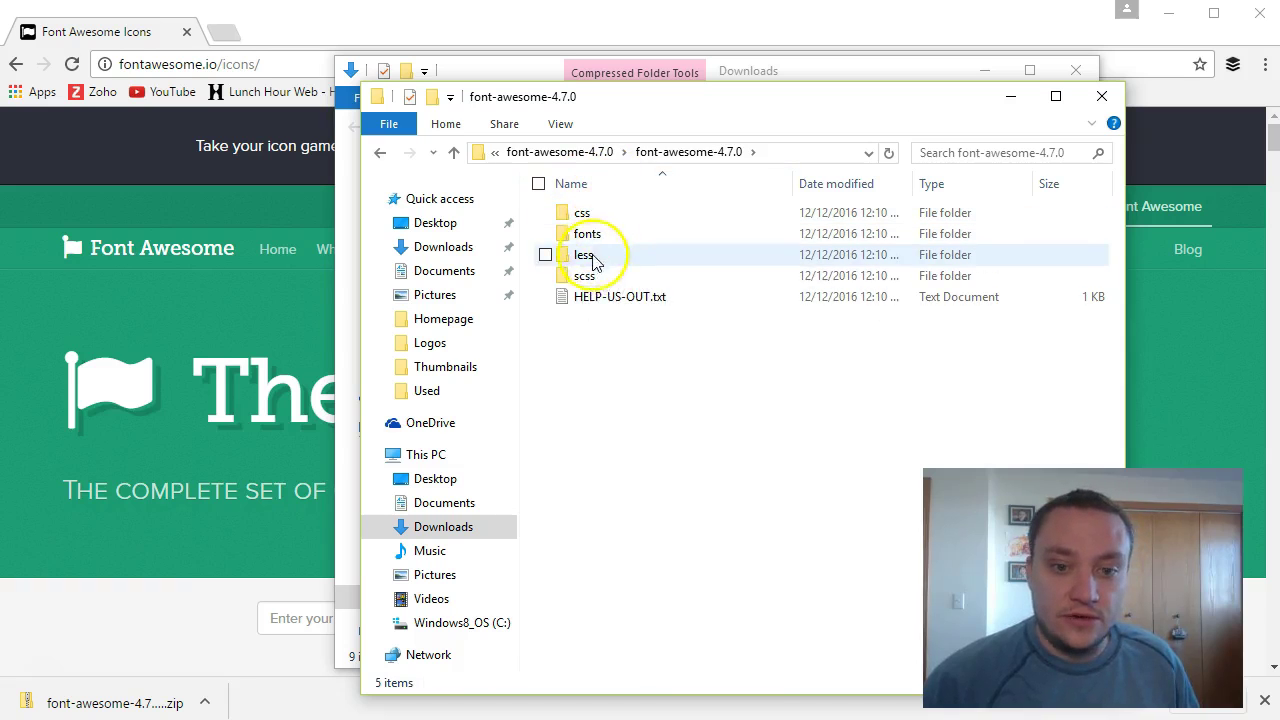
{"action": "left_click", "coordinate": [618, 299]}
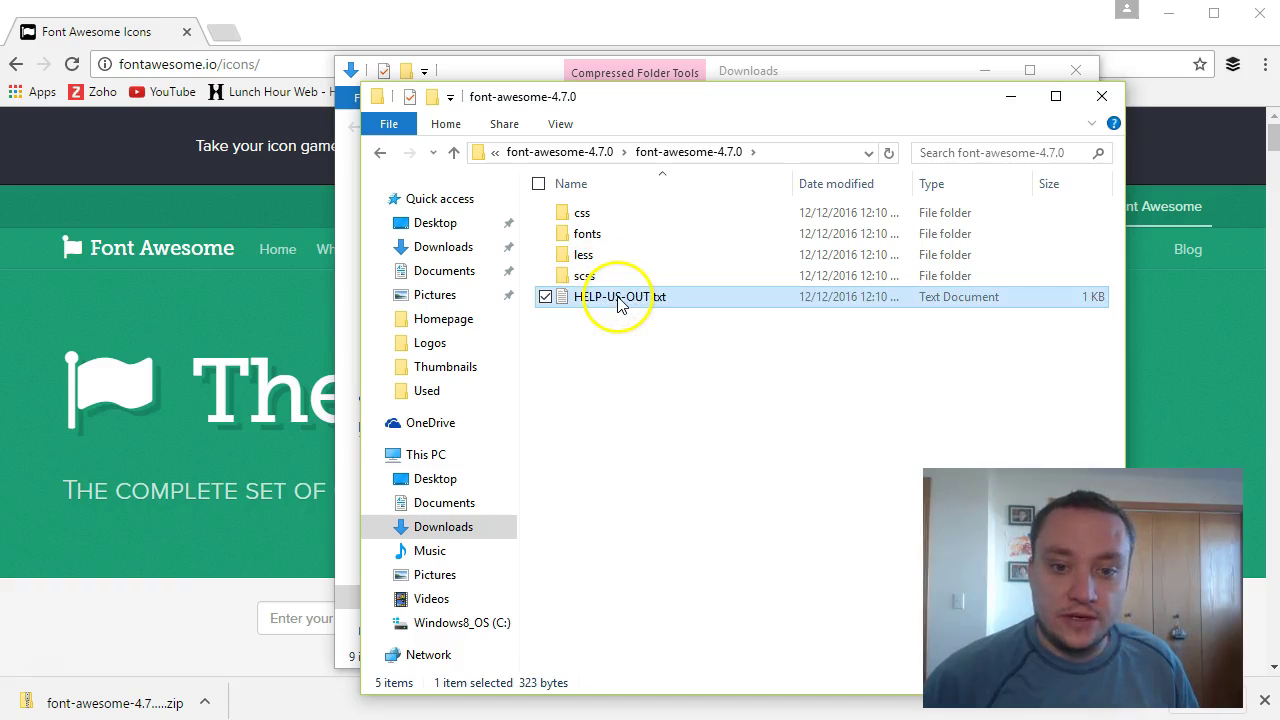
{"action": "left_click_drag", "start_coordinate": [73, 152], "coordinate": [455, 226]}
{"action": "left_click", "coordinate": [455, 226]}
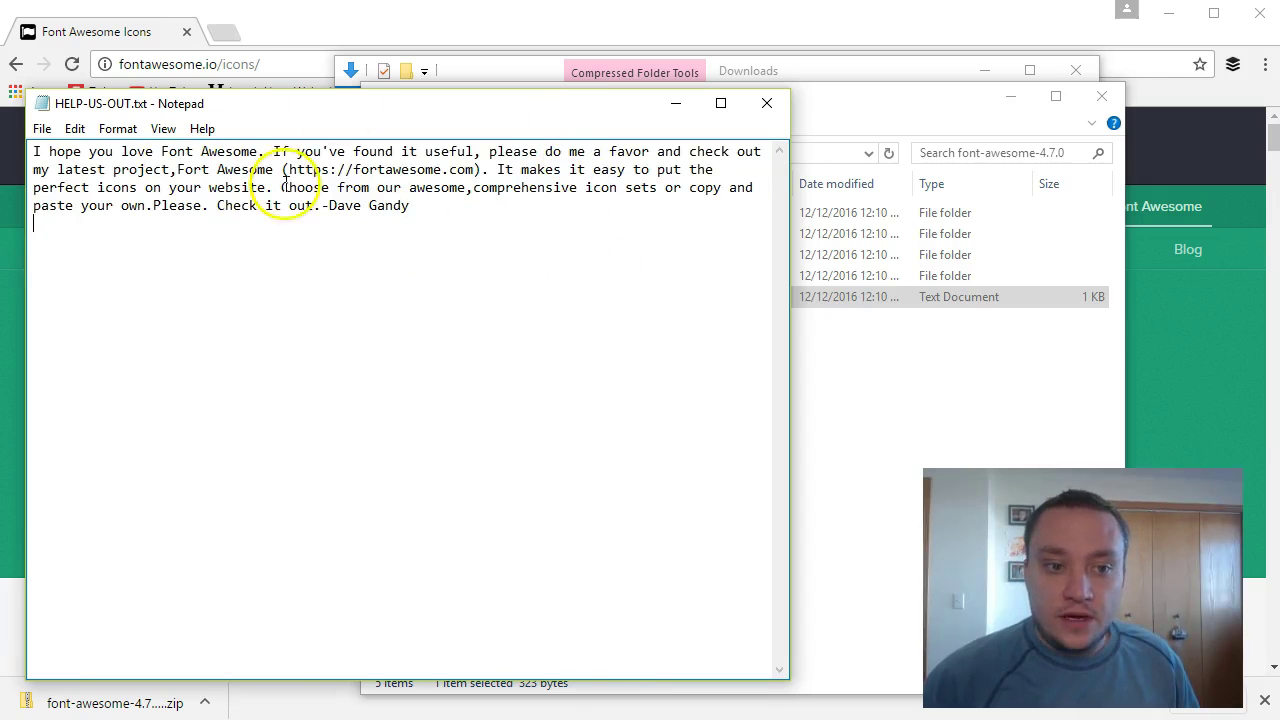
{"action": "left_click", "coordinate": [766, 104]}
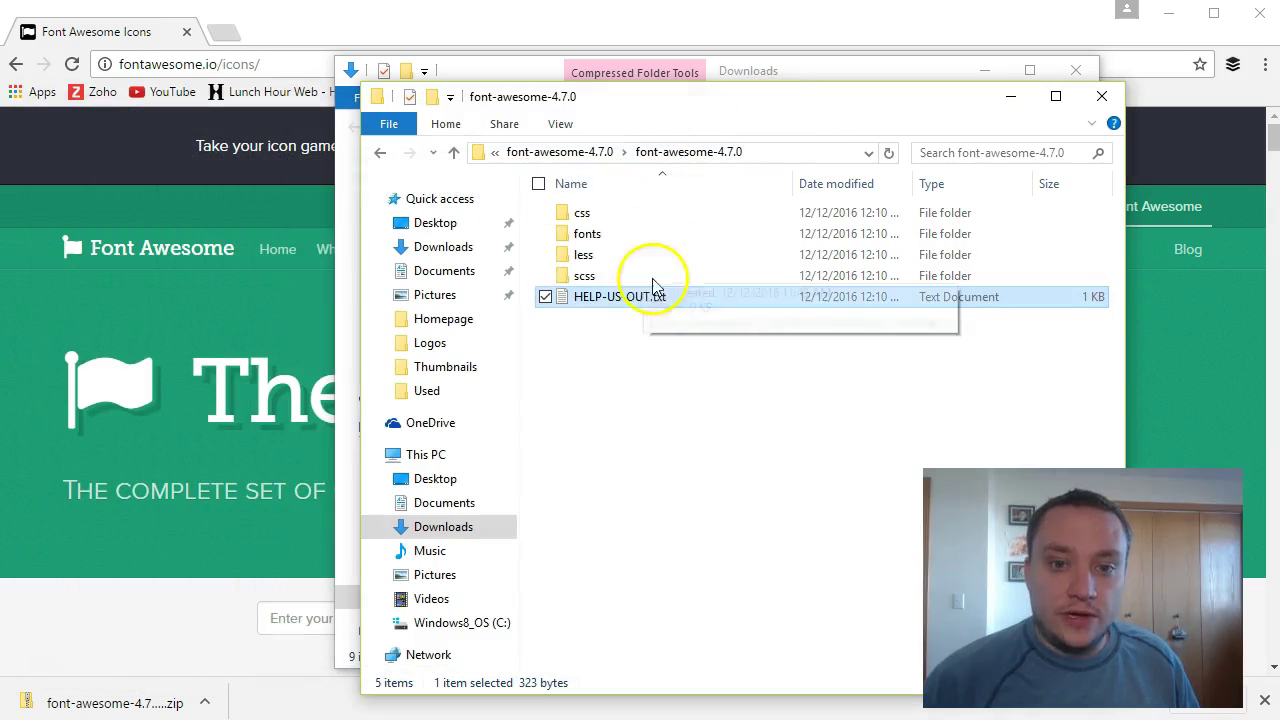
{"action": "left_click", "coordinate": [460, 14]}
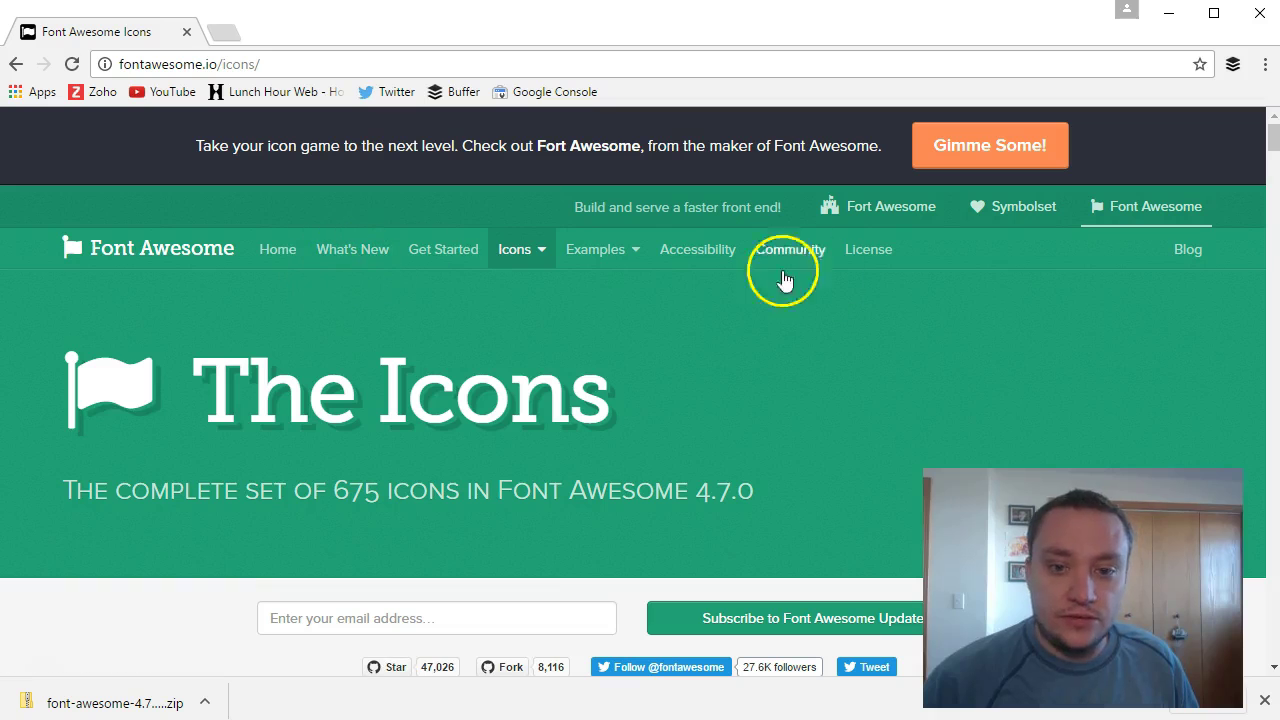
Open the License page and highlight the passages on open source, commercial projects and attribution while reading them
{"action": "left_click", "coordinate": [867, 250]}
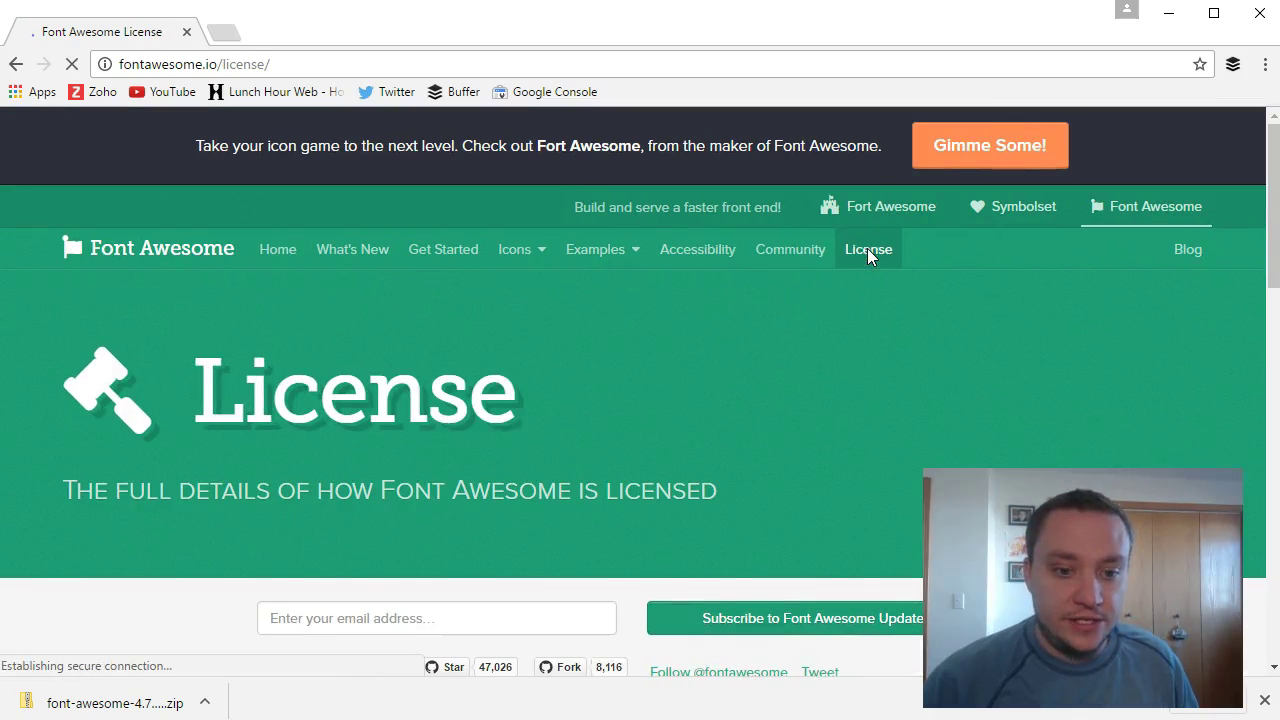
{"action": "scroll", "coordinate": [414, 458], "scroll_direction": "down", "scroll_amount": 3}
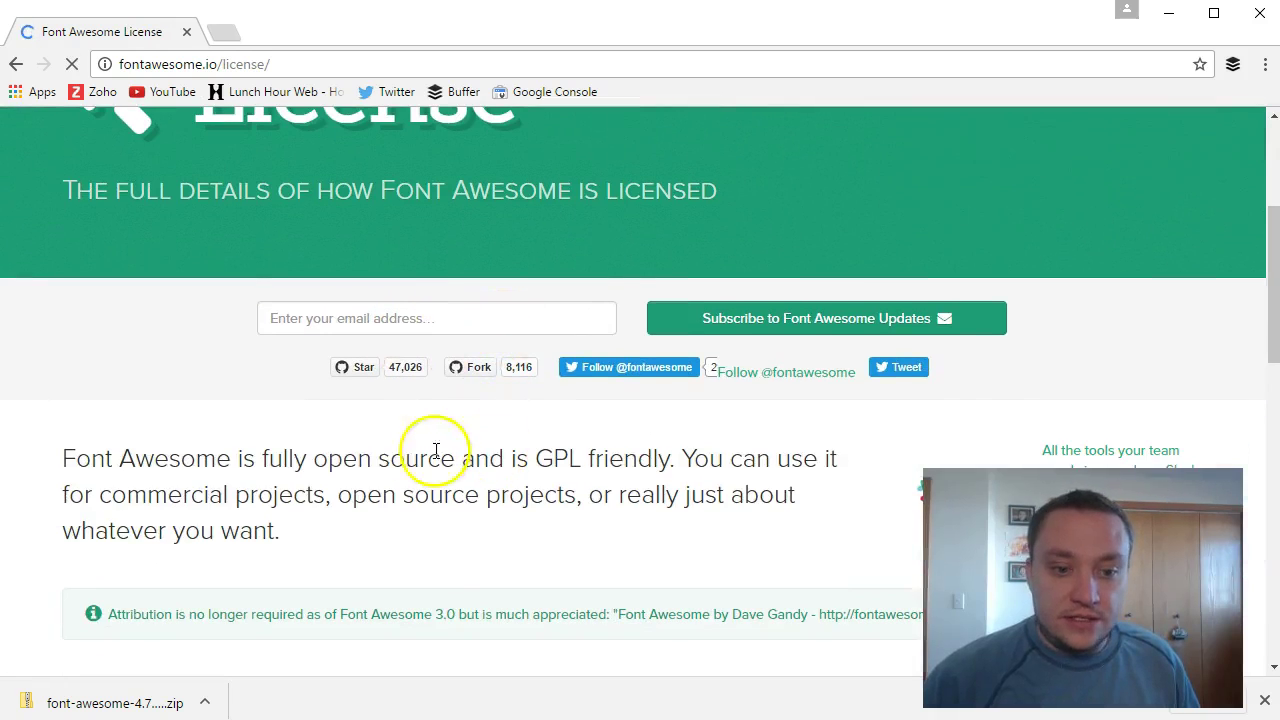
{"action": "left_click_drag", "start_coordinate": [260, 458], "coordinate": [450, 458]}
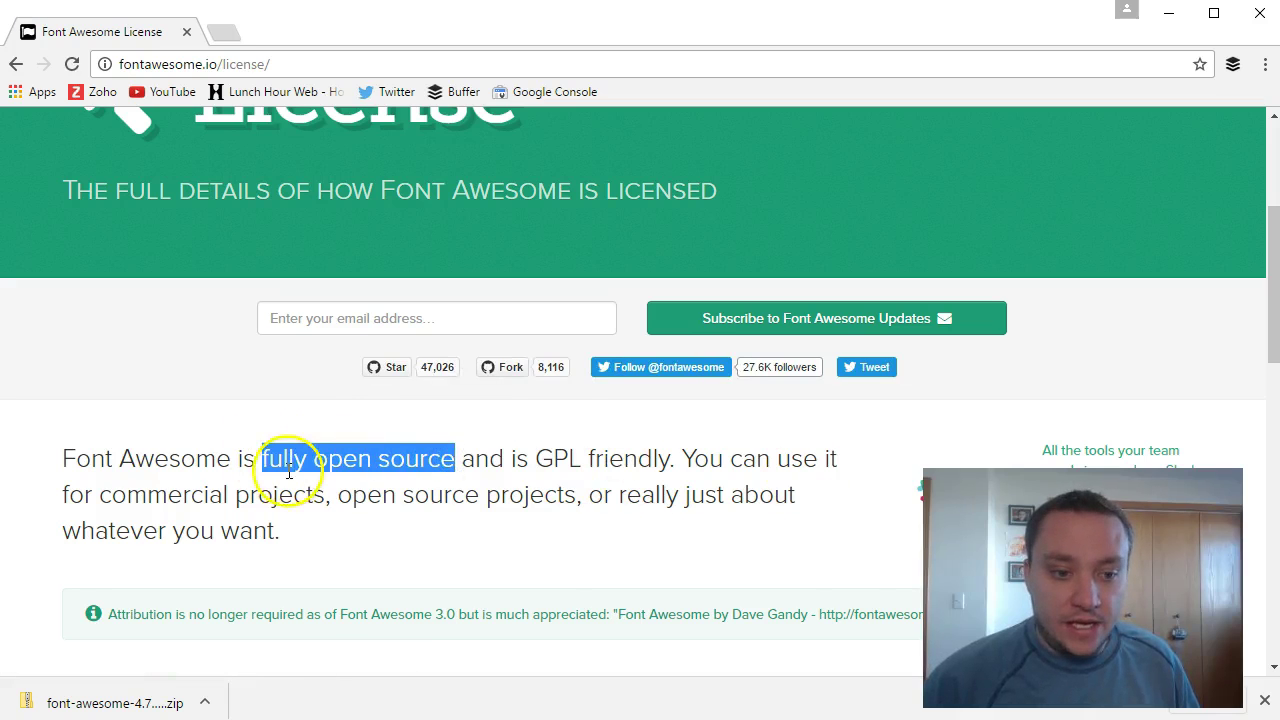
{"action": "scroll", "coordinate": [294, 471], "scroll_direction": "down", "scroll_amount": 1}
{"action": "left_click_drag", "start_coordinate": [126, 394], "coordinate": [509, 402]}
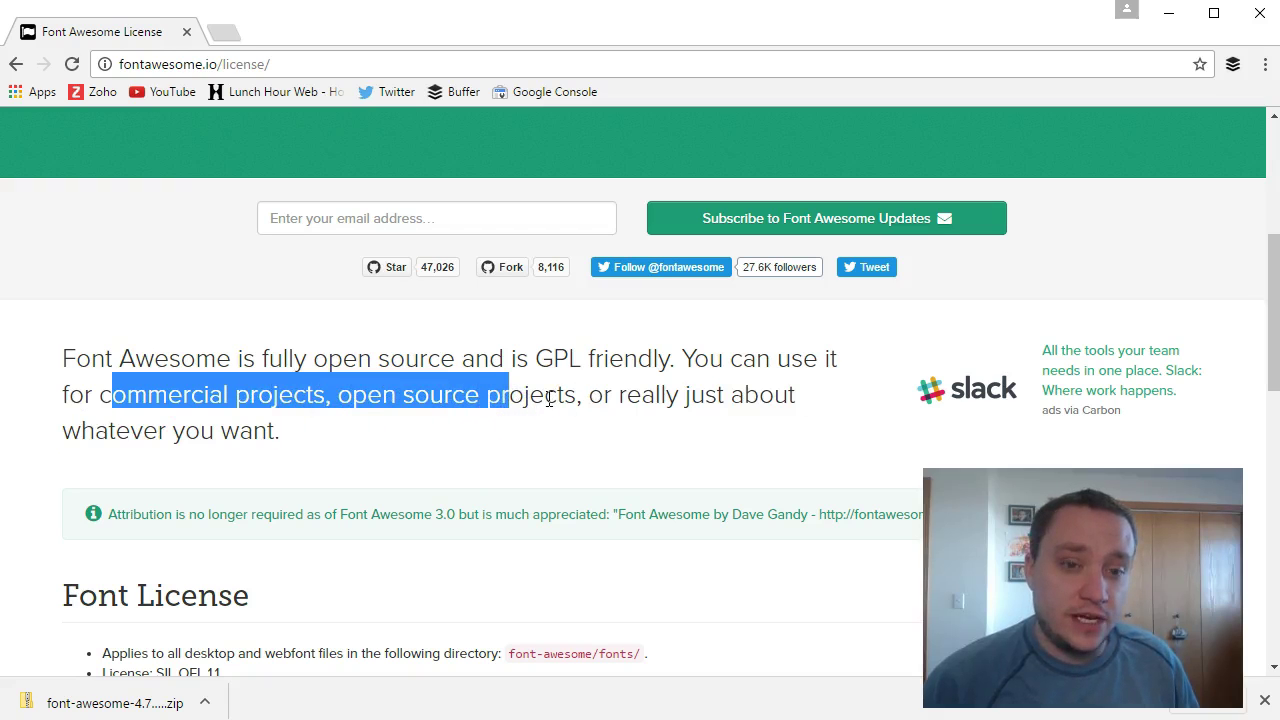
{"action": "scroll", "coordinate": [548, 400], "scroll_direction": "down", "scroll_amount": 1}
{"action": "left_click_drag", "start_coordinate": [112, 414], "coordinate": [486, 420]}
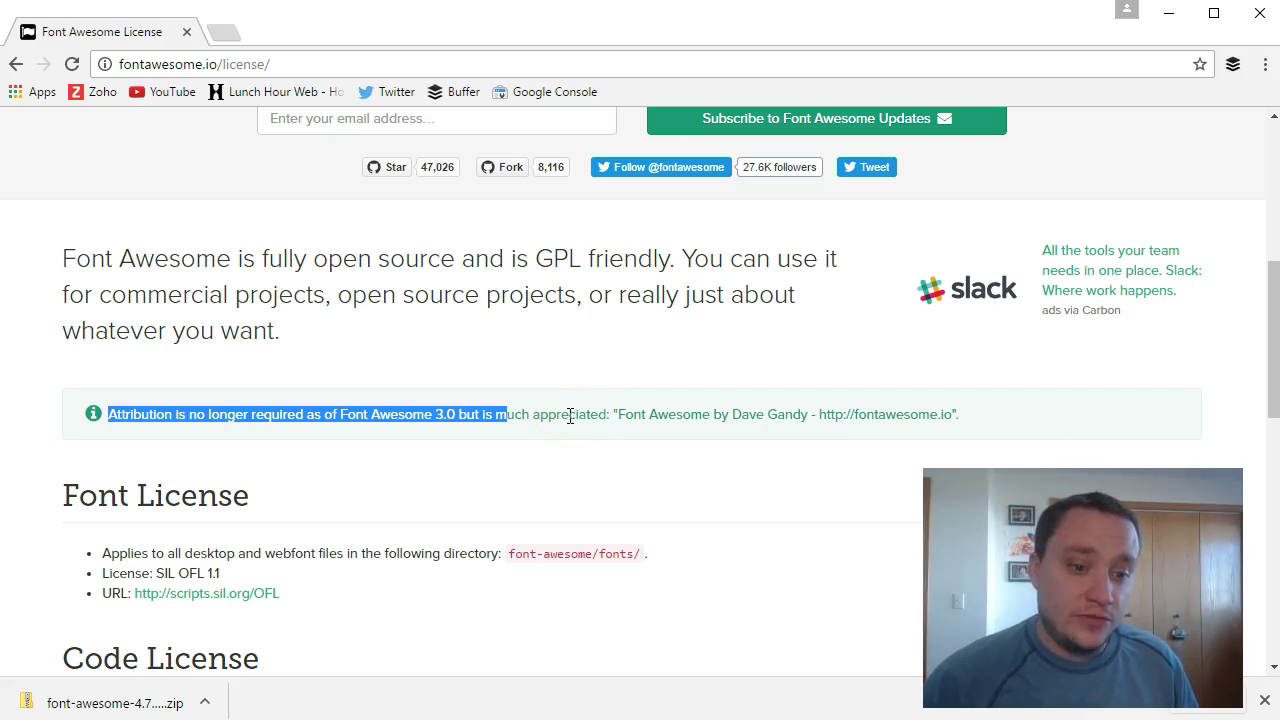
Look through the font, code and documentation license sections and return to the Font Awesome home page
{"action": "scroll", "coordinate": [570, 416], "scroll_direction": "down", "scroll_amount": 3}
{"action": "scroll", "coordinate": [570, 416], "scroll_direction": "down", "scroll_amount": 5}
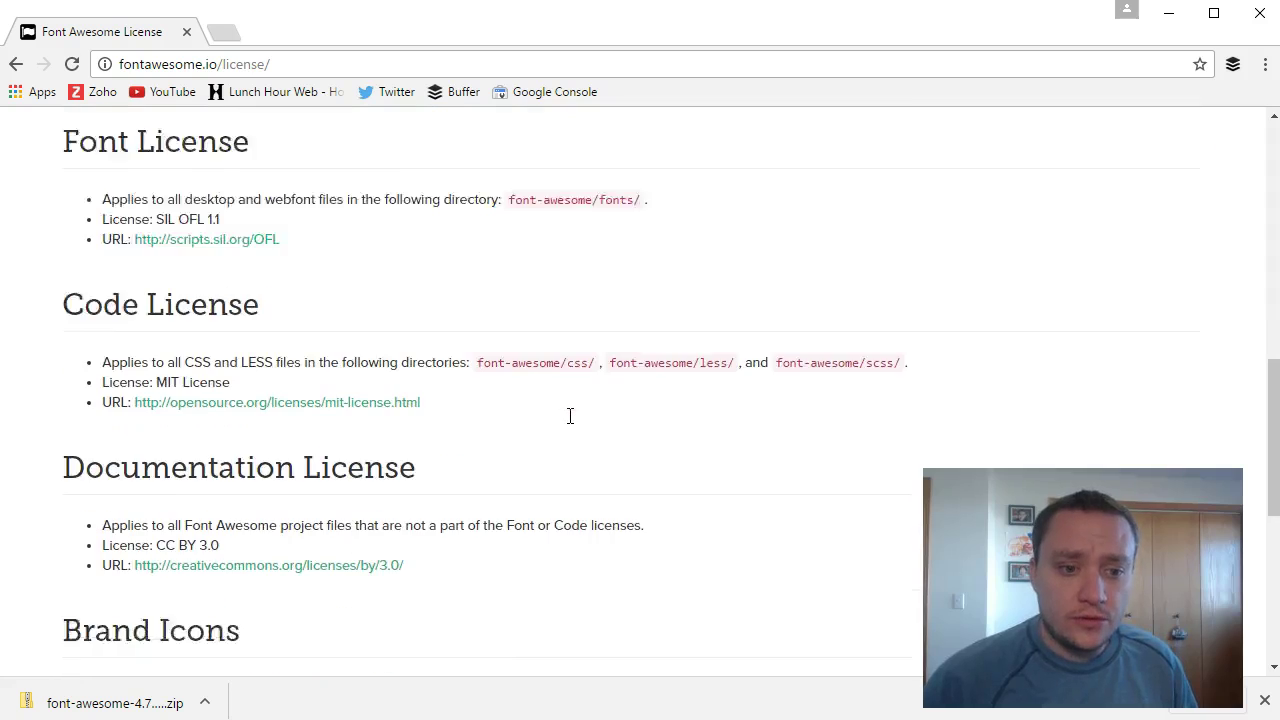
{"action": "key", "text": "Home"}
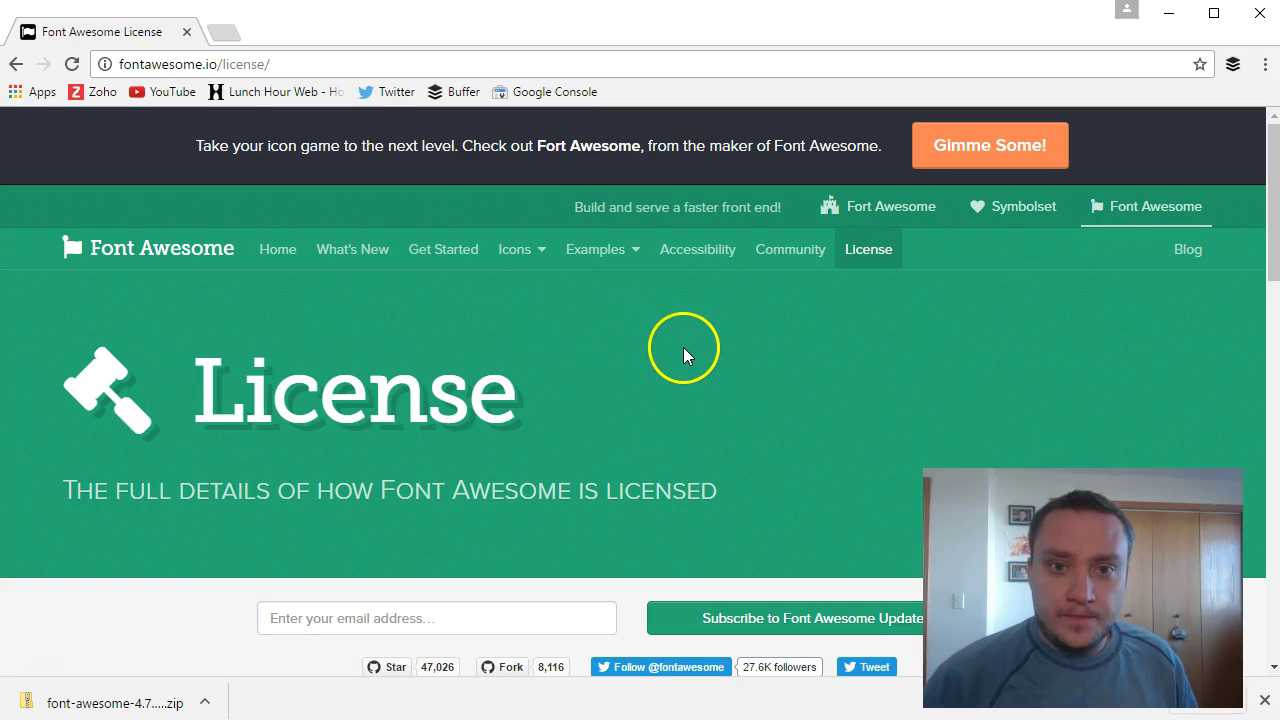
{"action": "left_click", "coordinate": [278, 250]}
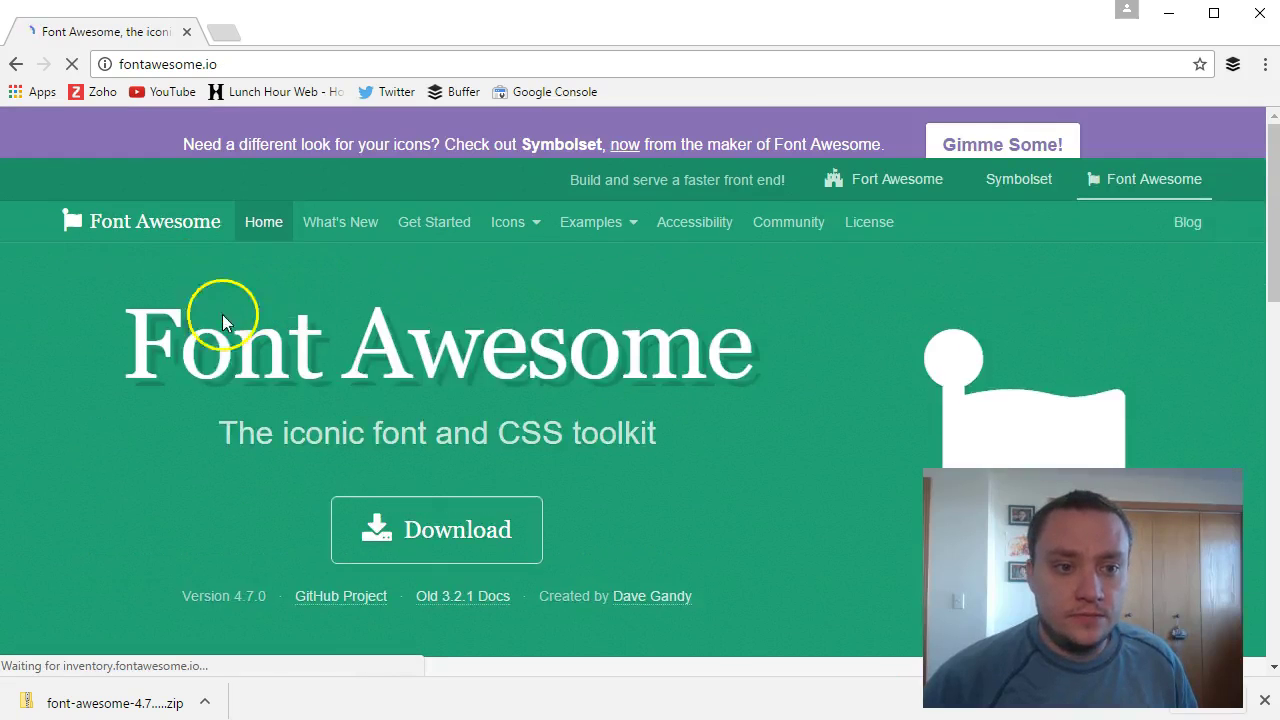
Look through the home page's feature list, highlight the Desktop Friendly heading and its description, and open the cheatsheet
{"action": "scroll", "coordinate": [326, 293], "scroll_direction": "down", "scroll_amount": 7}
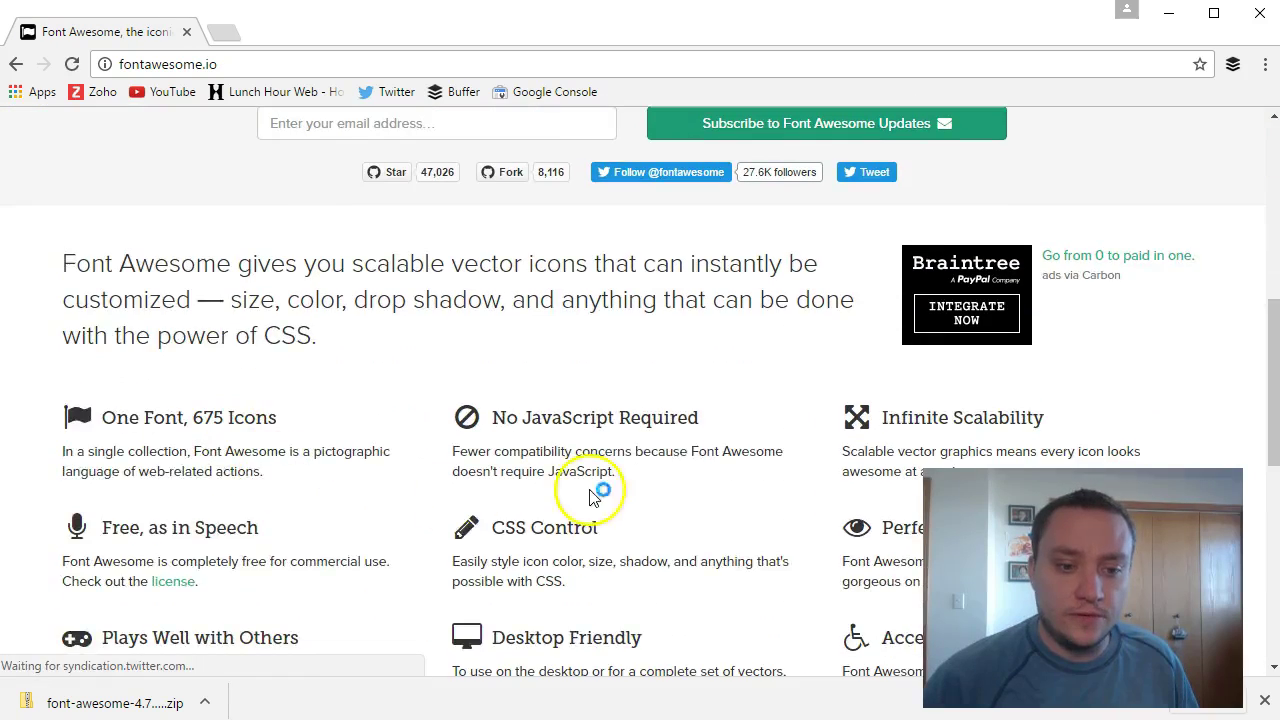
{"action": "scroll", "coordinate": [628, 475], "scroll_direction": "down", "scroll_amount": 1}
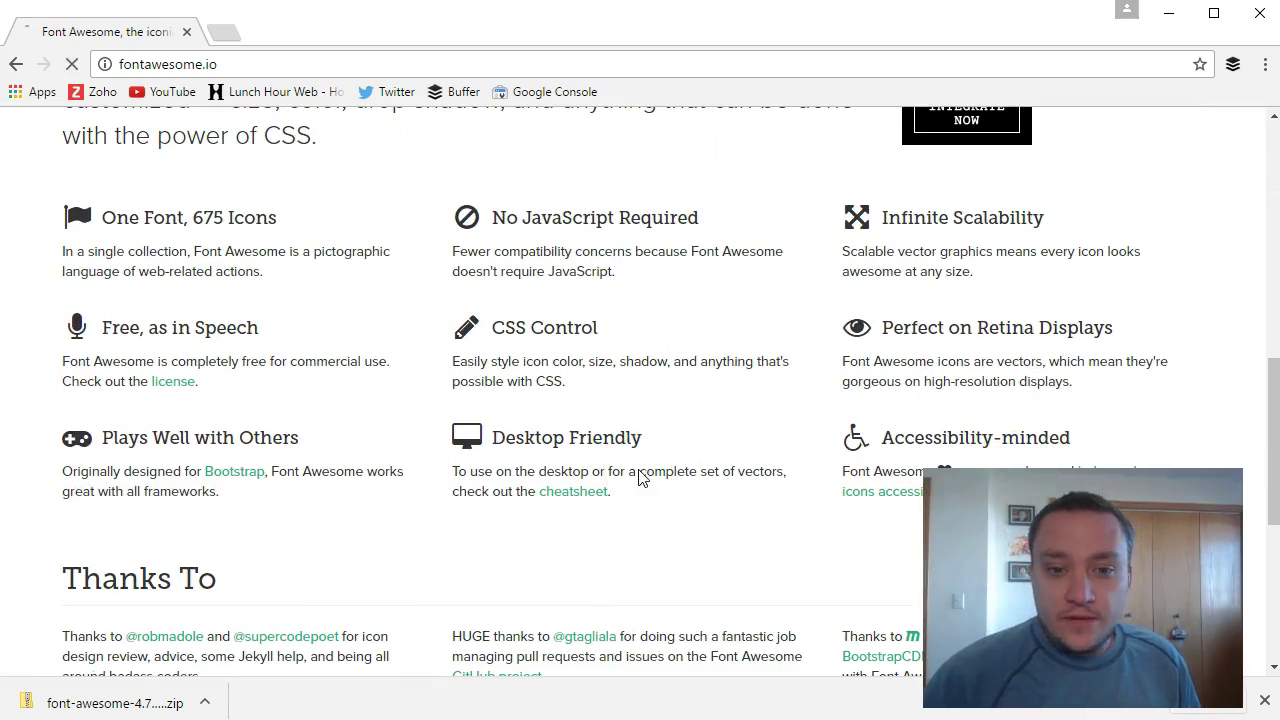
{"action": "left_click", "coordinate": [611, 470]}
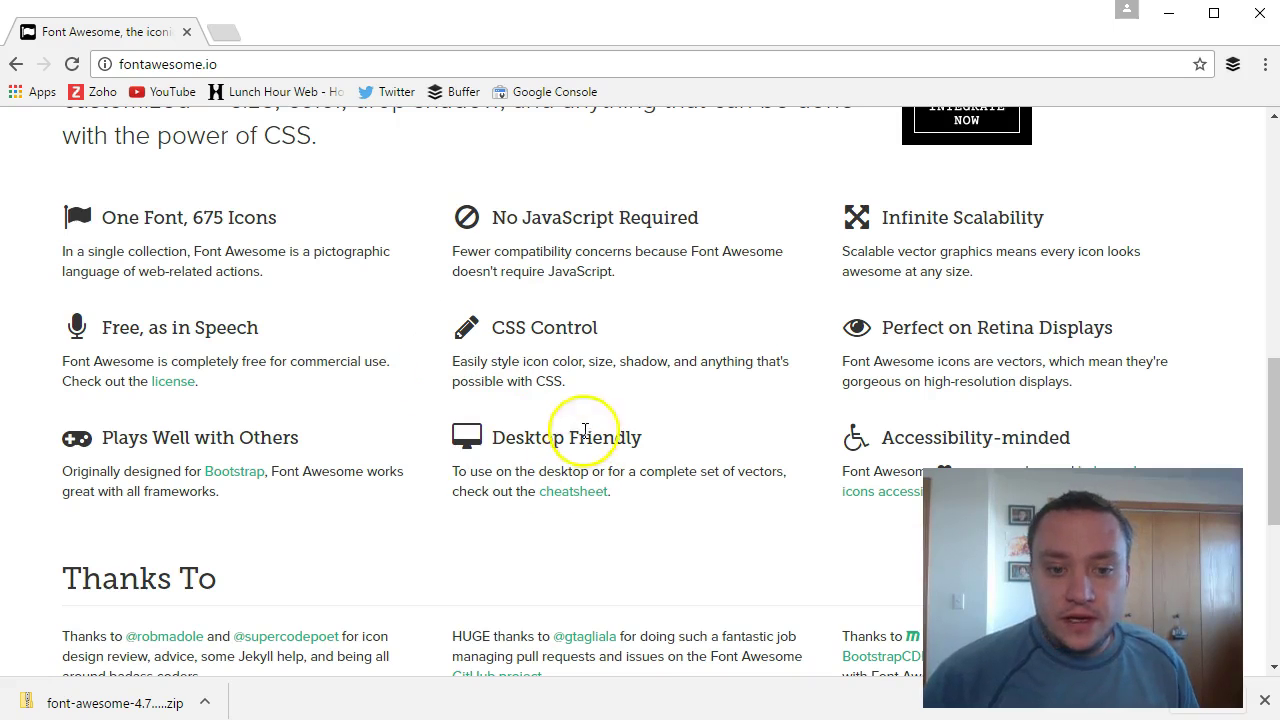
{"action": "left_click_drag", "start_coordinate": [506, 438], "coordinate": [547, 442]}
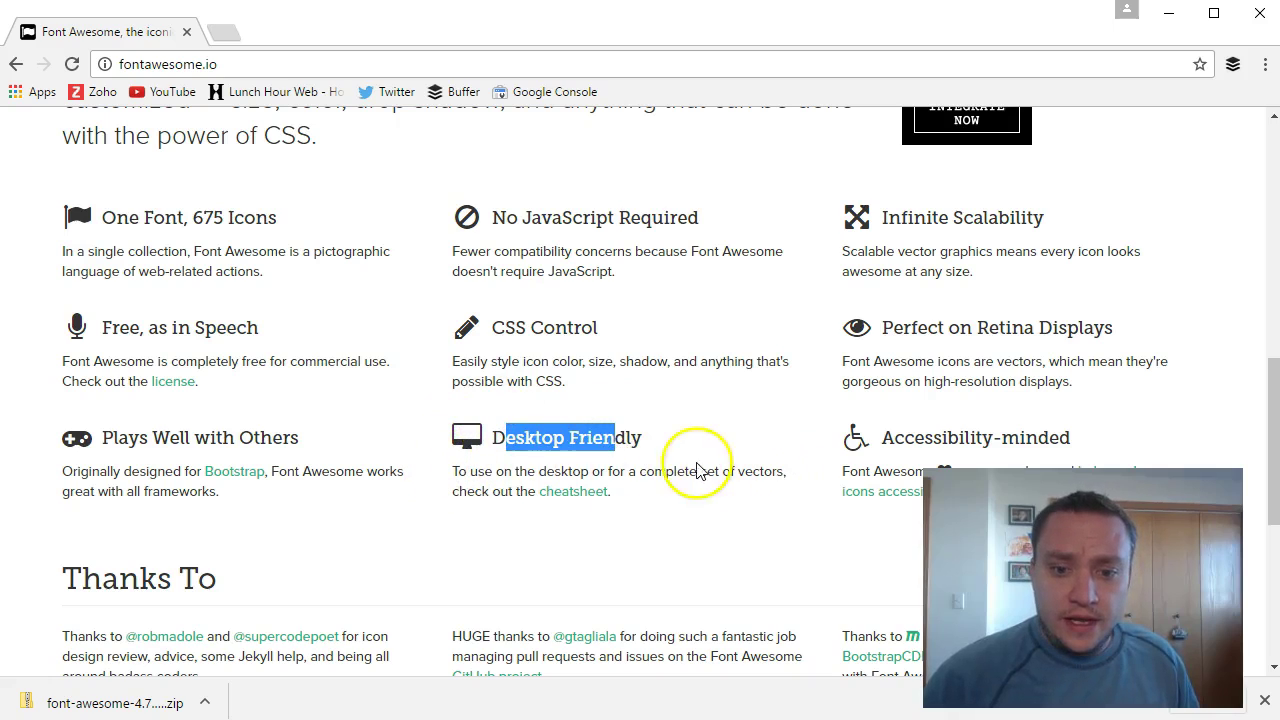
{"action": "left_click_drag", "start_coordinate": [458, 471], "coordinate": [773, 472]}
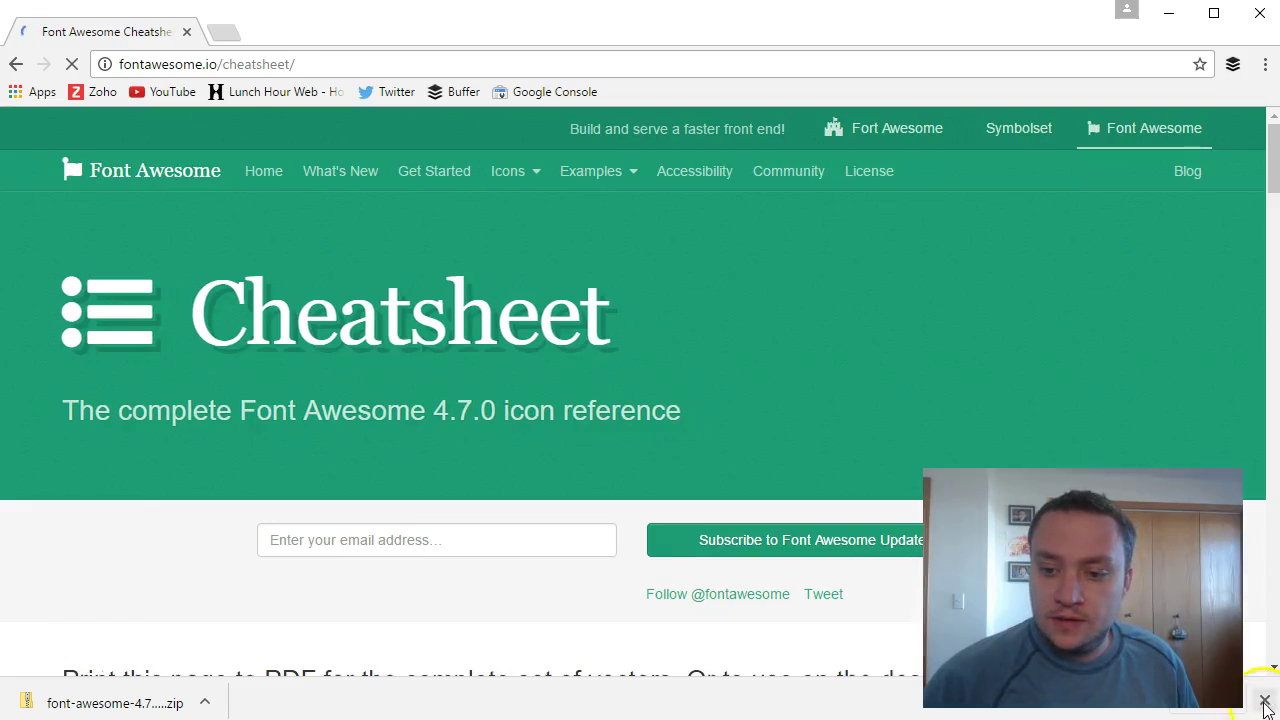
Read the cheatsheet introduction, highlighting the passages on installing FontAwesome.otf and setting it as the font in an application
{"action": "scroll", "coordinate": [807, 335], "scroll_direction": "down", "scroll_amount": 4}
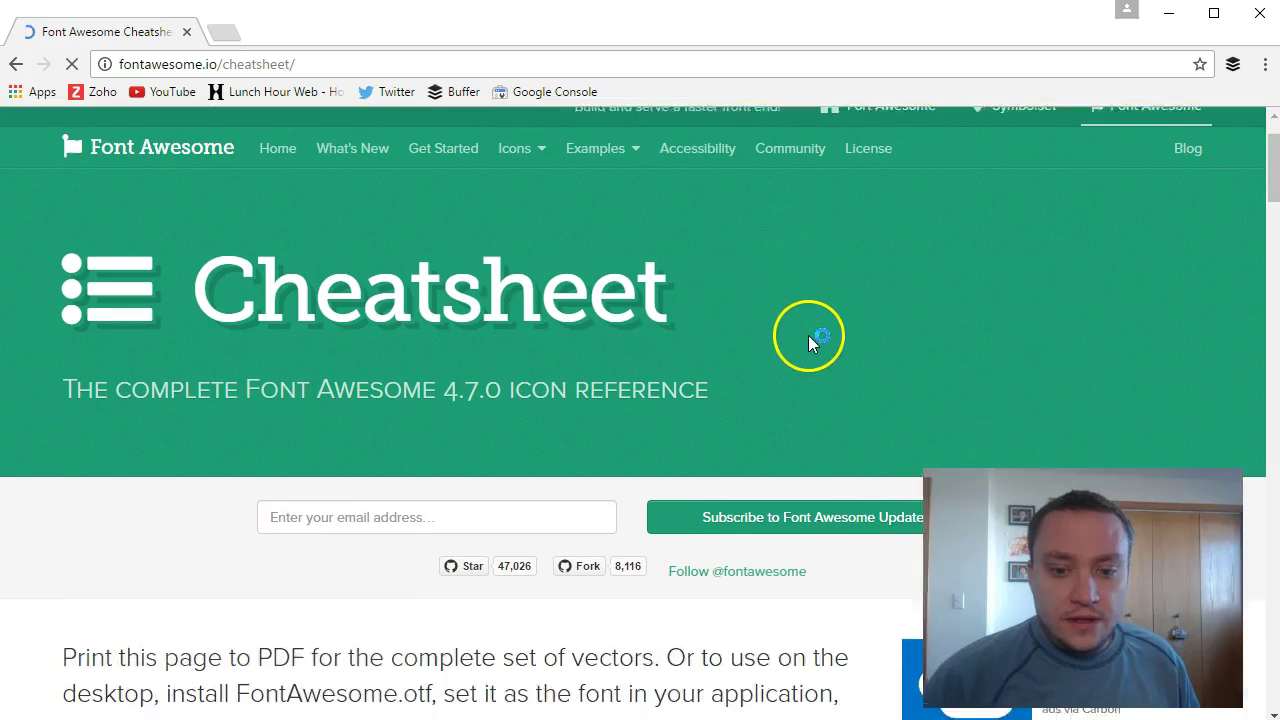
{"action": "scroll", "coordinate": [788, 355], "scroll_direction": "down", "scroll_amount": 1}
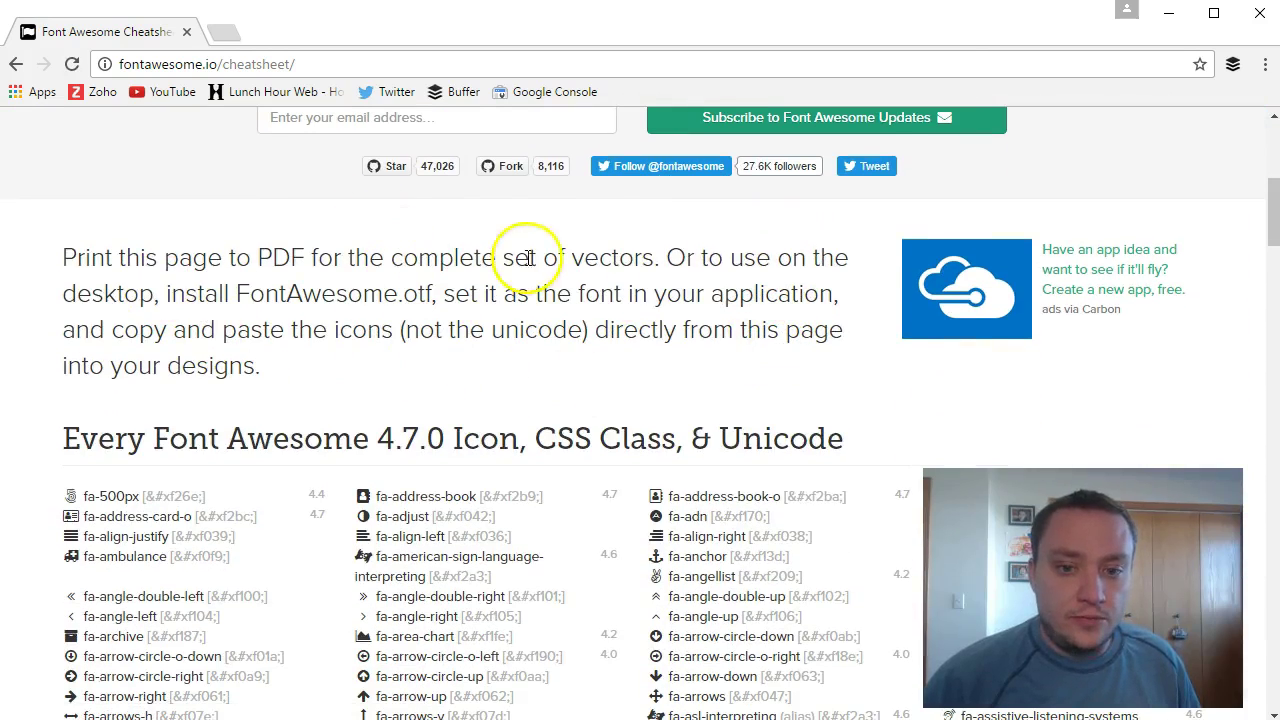
{"action": "left_click_drag", "start_coordinate": [186, 293], "coordinate": [328, 291]}
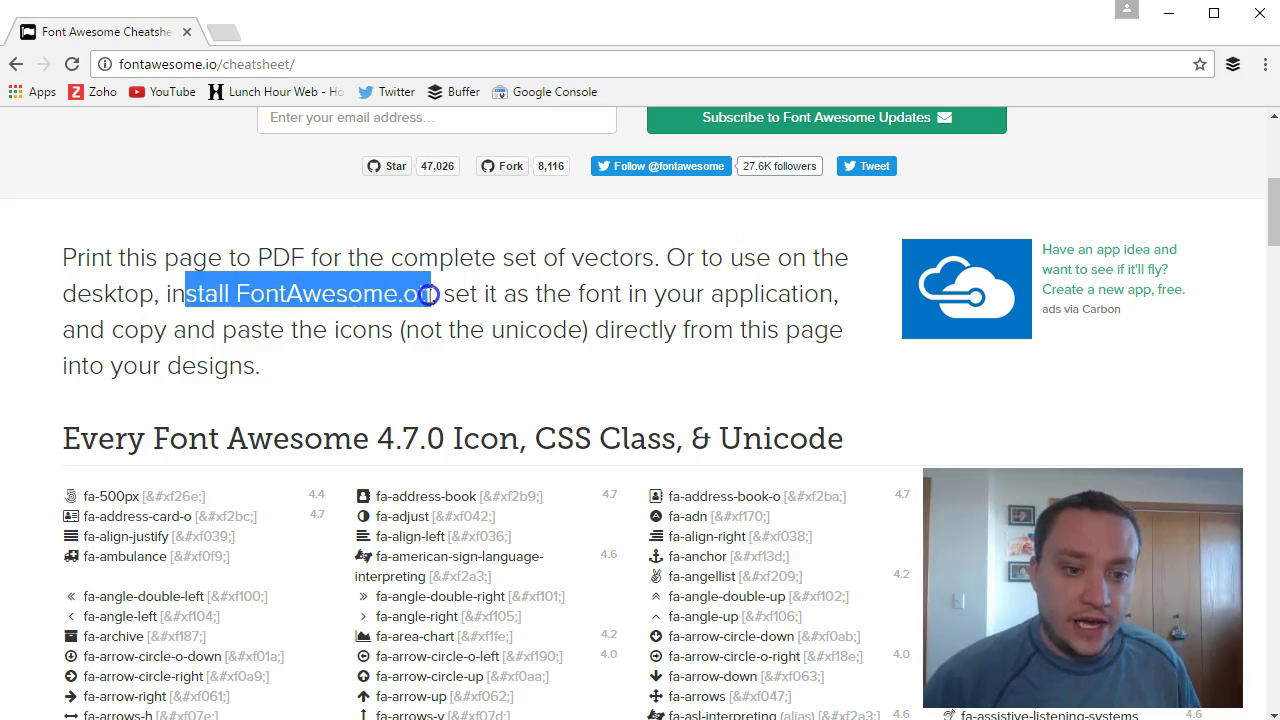
{"action": "left_click_drag", "start_coordinate": [488, 293], "coordinate": [742, 290]}
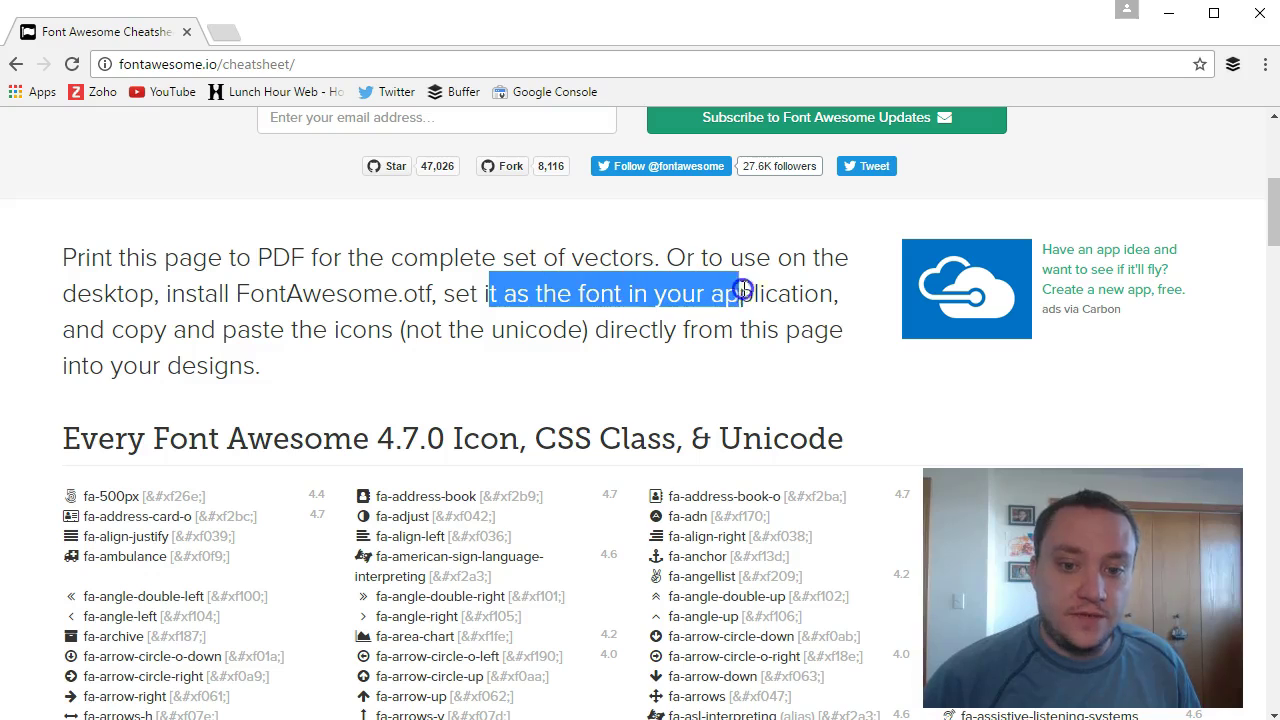
{"action": "left_click_drag", "start_coordinate": [822, 293], "coordinate": [822, 293]}
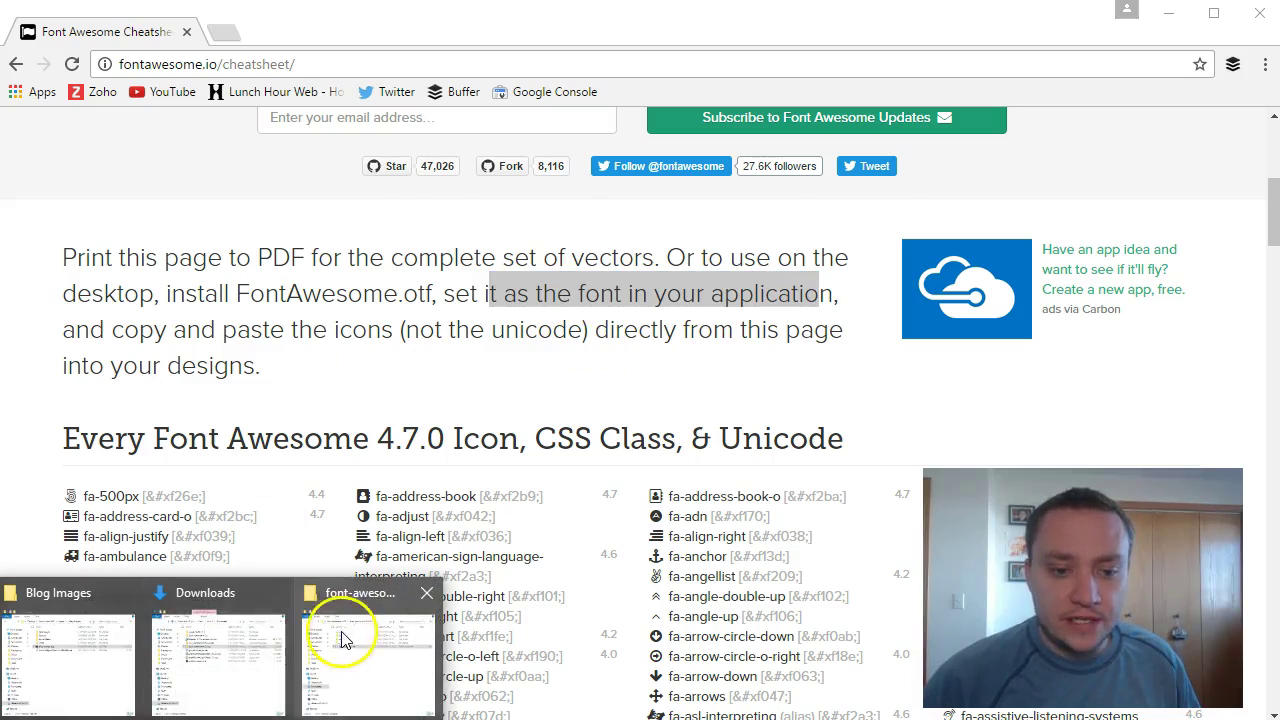
Switch to File Explorer at the inner font-awesome-4.7.0 folder, check the css folder and open the fonts folder
{"action": "left_click", "coordinate": [340, 560]}
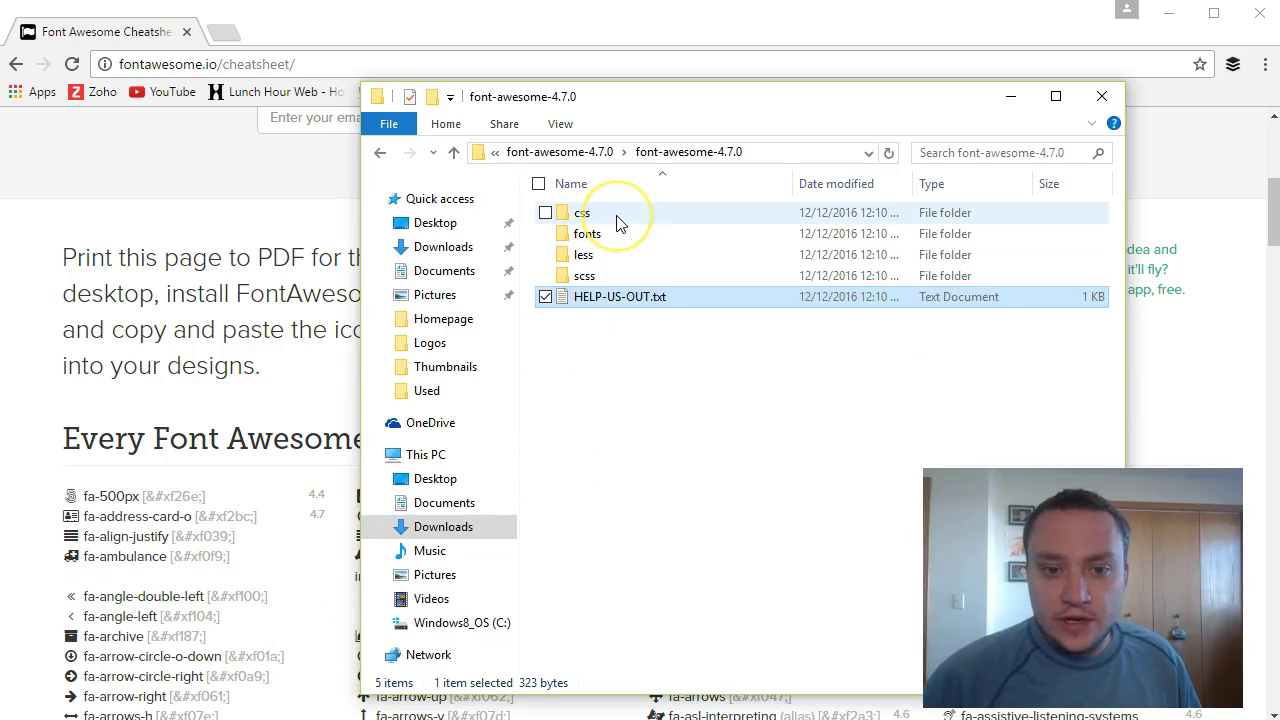
{"action": "double_click", "coordinate": [582, 213]}
{"action": "left_click", "coordinate": [680, 155]}
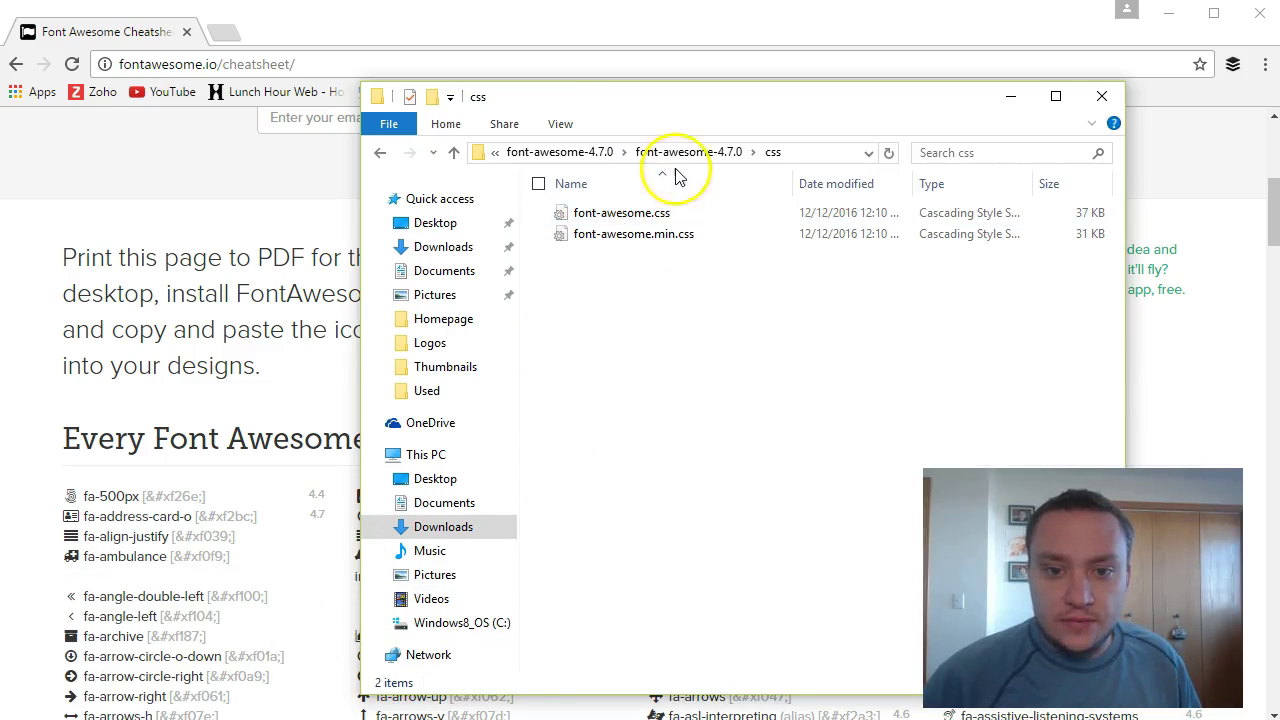
{"action": "double_click", "coordinate": [590, 234]}
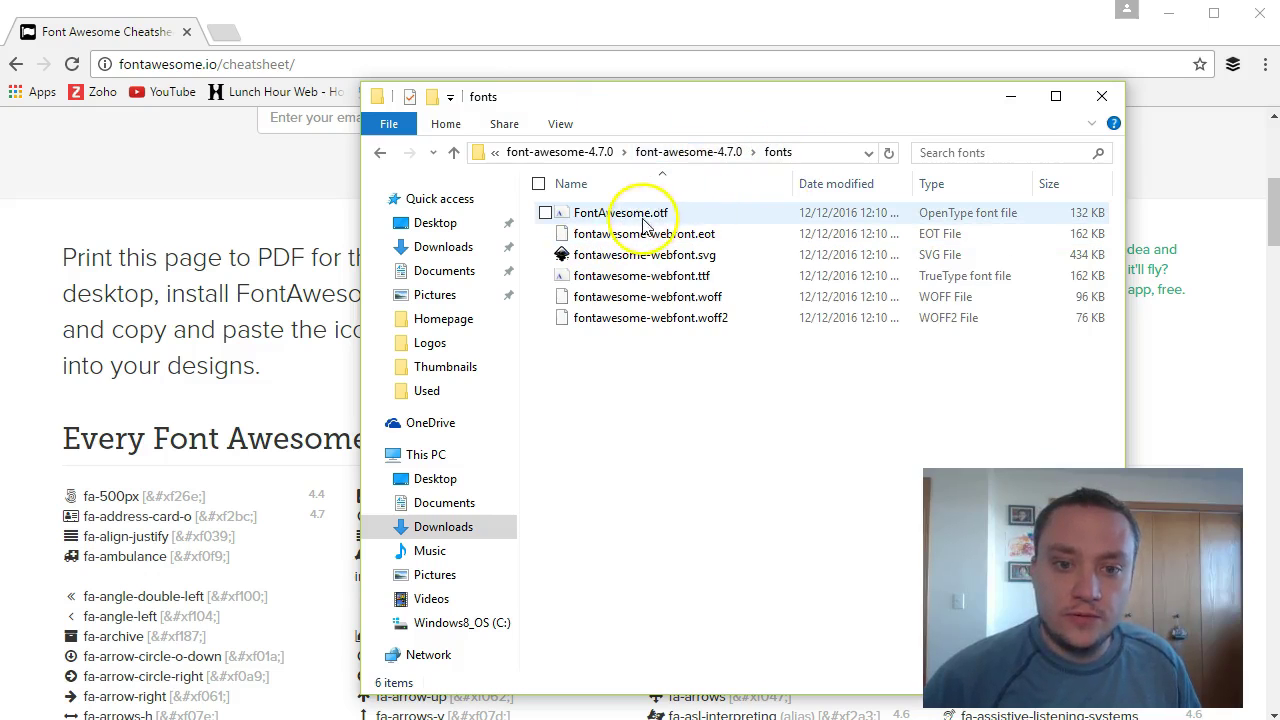
Install FontAwesome.otf, replacing the already installed font, and close the font preview
{"action": "left_click", "coordinate": [632, 222]}
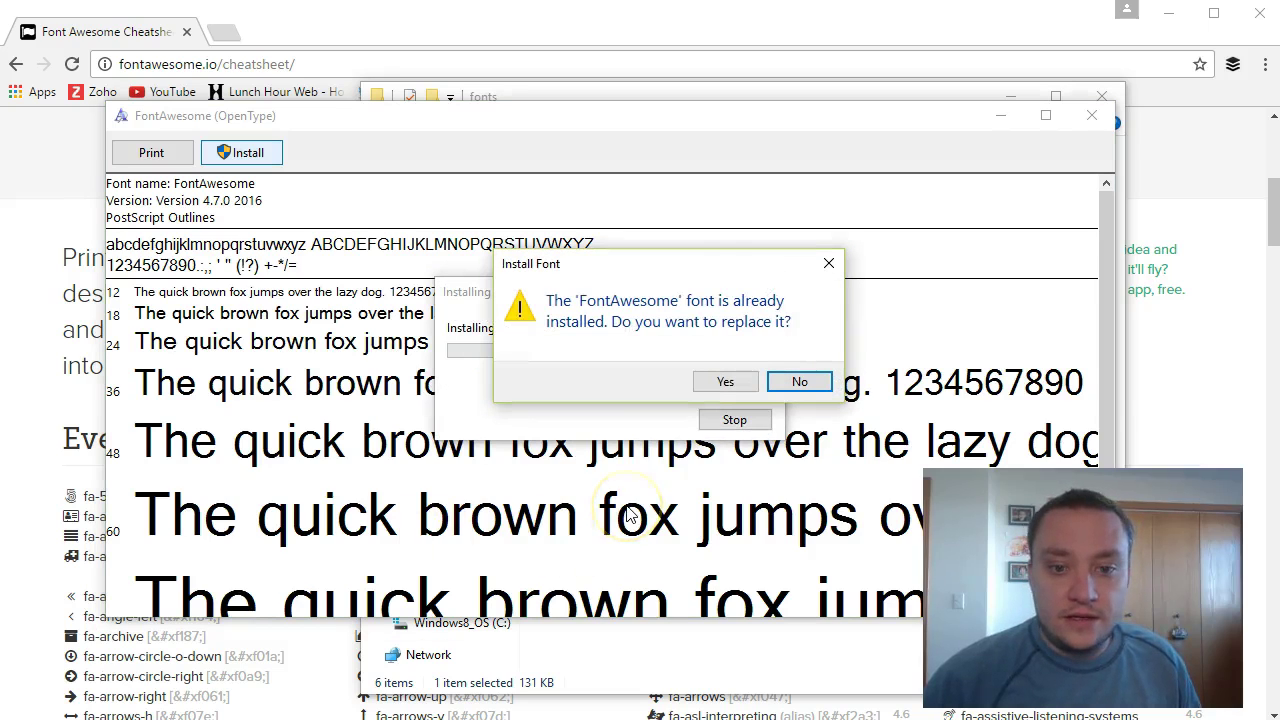
{"action": "left_click", "coordinate": [736, 383]}
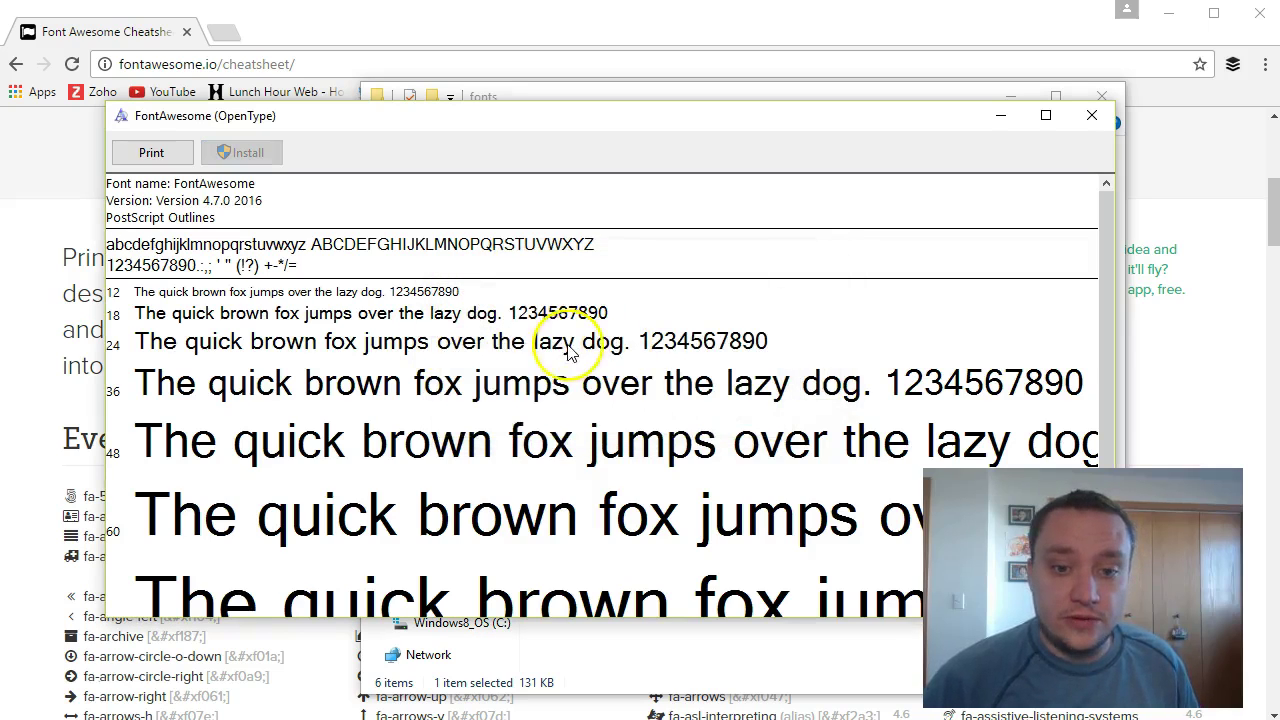
{"action": "left_click", "coordinate": [1092, 117]}
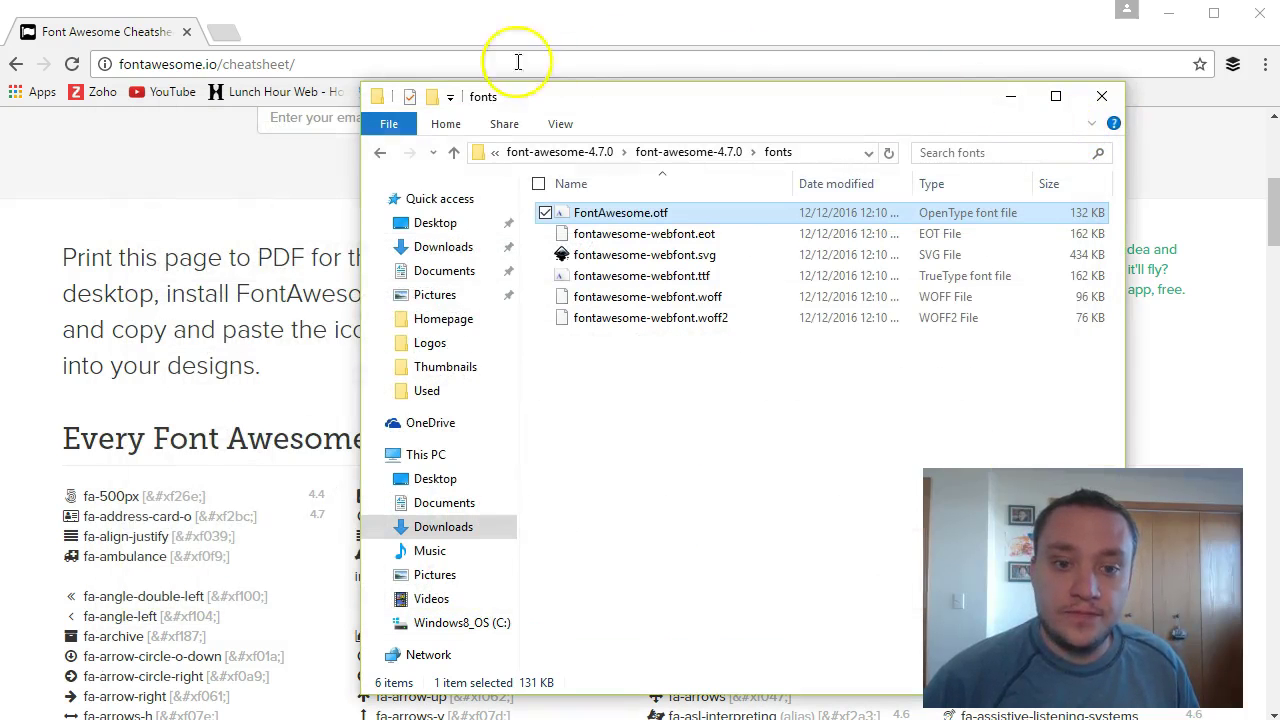
Switch to blog images.svg in Inkscape and draw an empty flowed text frame beside the yellow blog image
{"action": "mouse_move", "coordinate": [370, 718]}
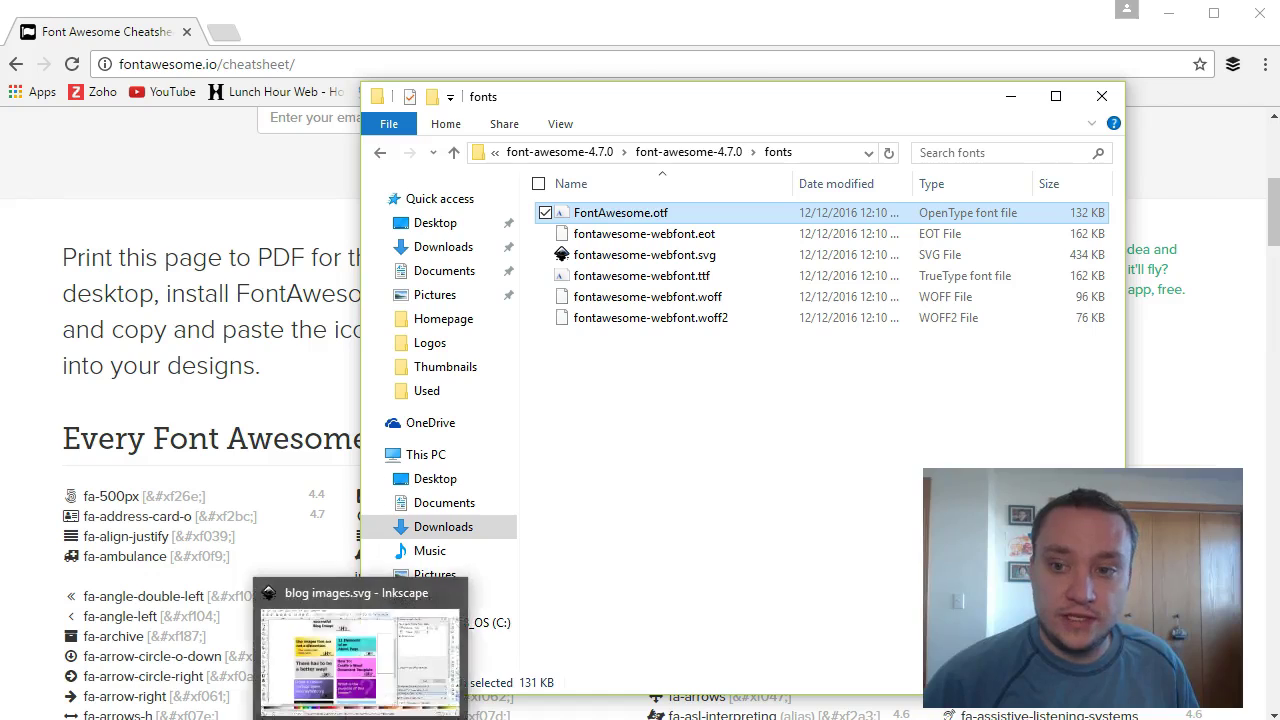
{"action": "left_click", "coordinate": [370, 640]}
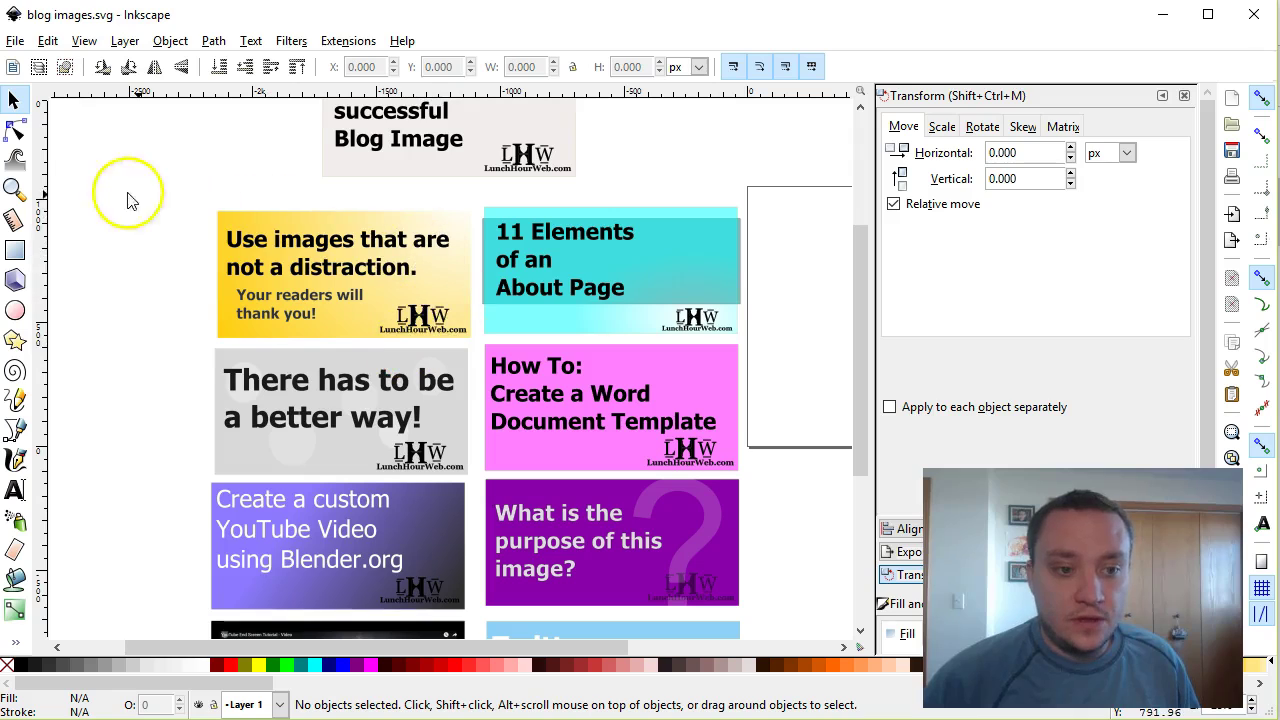
{"action": "left_click", "coordinate": [15, 491]}
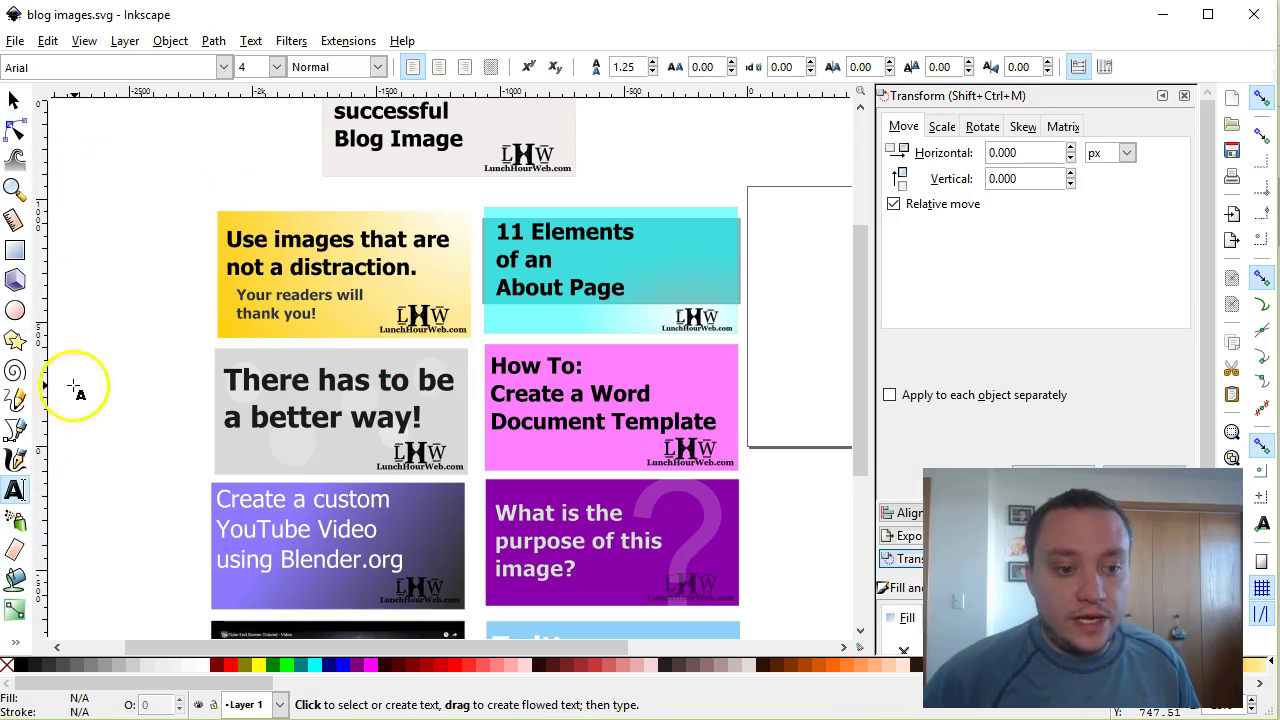
{"action": "left_click_drag", "start_coordinate": [80, 180], "coordinate": [217, 255]}
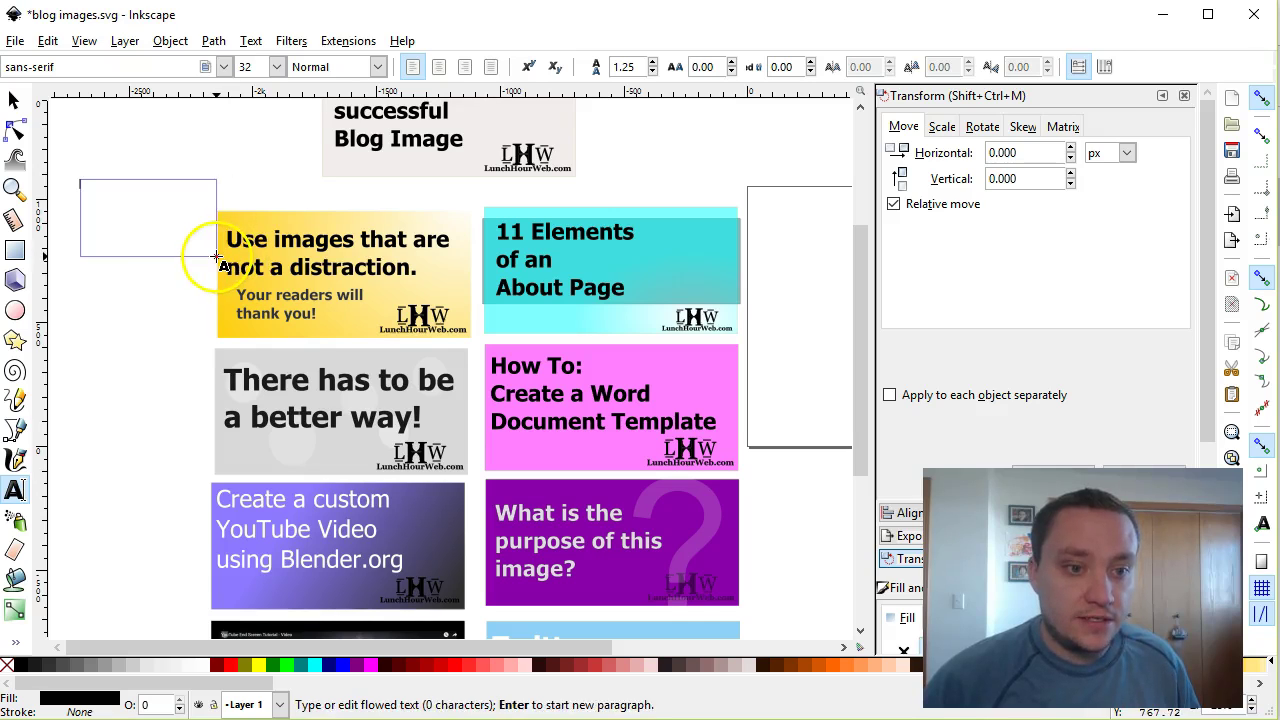
Set the font family of the new text frame to FontAwesome
{"action": "left_click", "coordinate": [226, 67]}
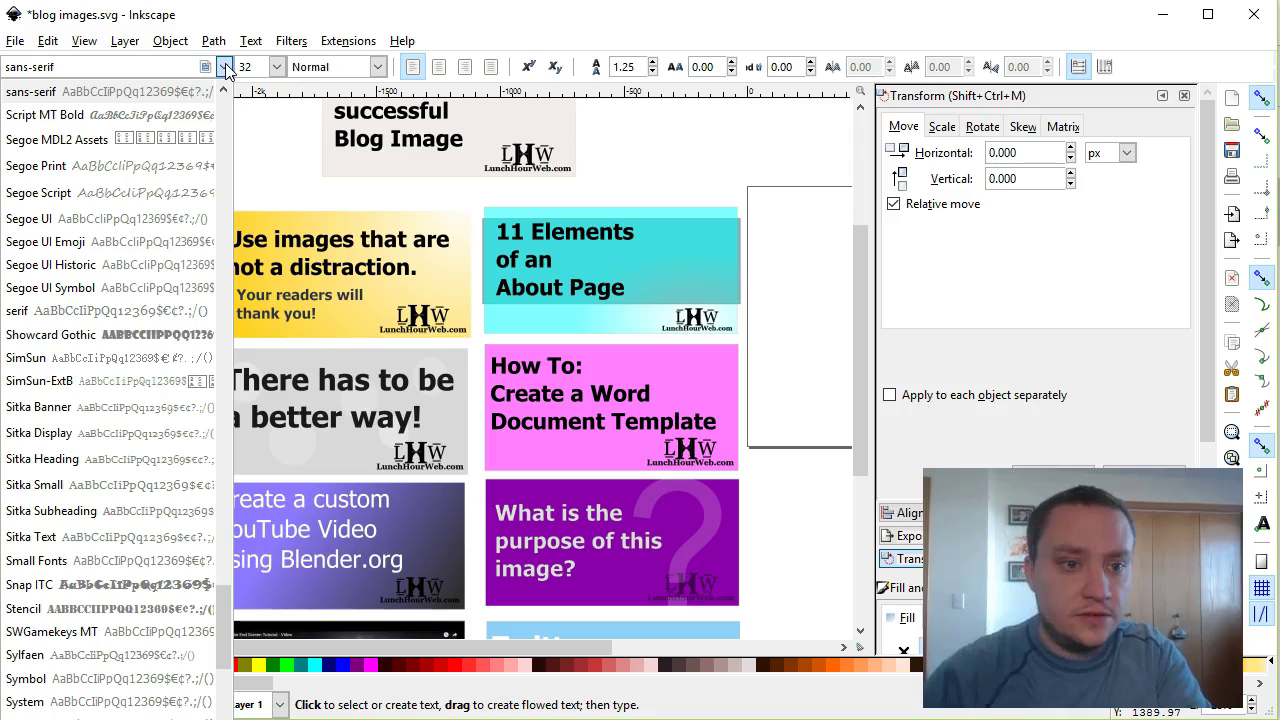
{"action": "left_click", "coordinate": [151, 60]}
{"action": "key", "text": "ctrl+a"}
{"action": "type", "text": "fontawe"}
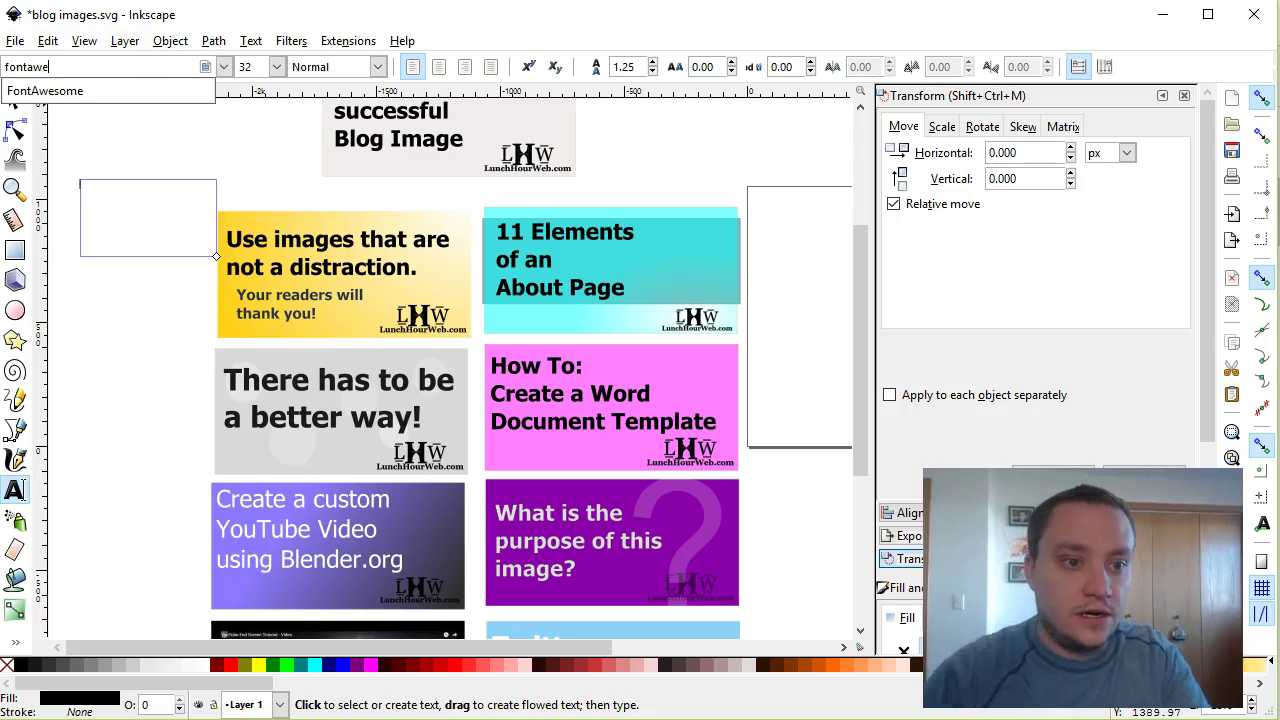
{"action": "left_click", "coordinate": [44, 91]}
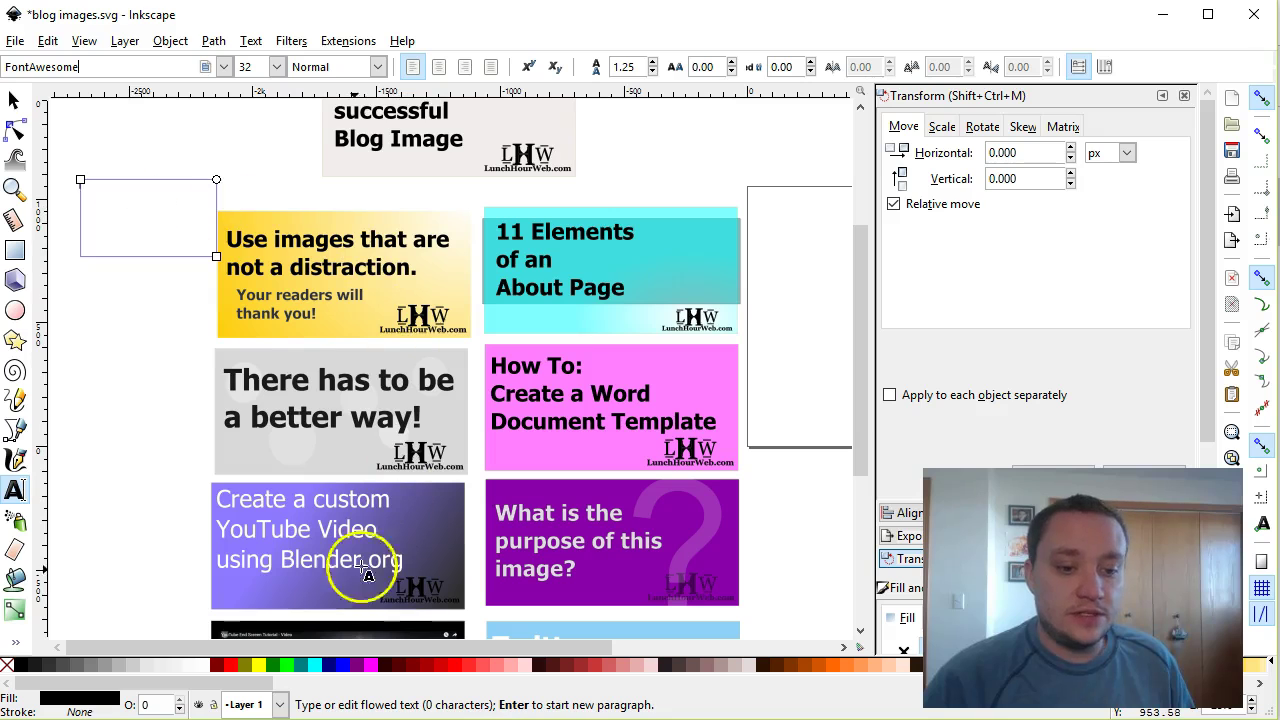
Switch to the Font Awesome cheatsheet in Chrome and copy the fa-battery-1 icon glyph
{"action": "key", "text": "alt+Tab"}
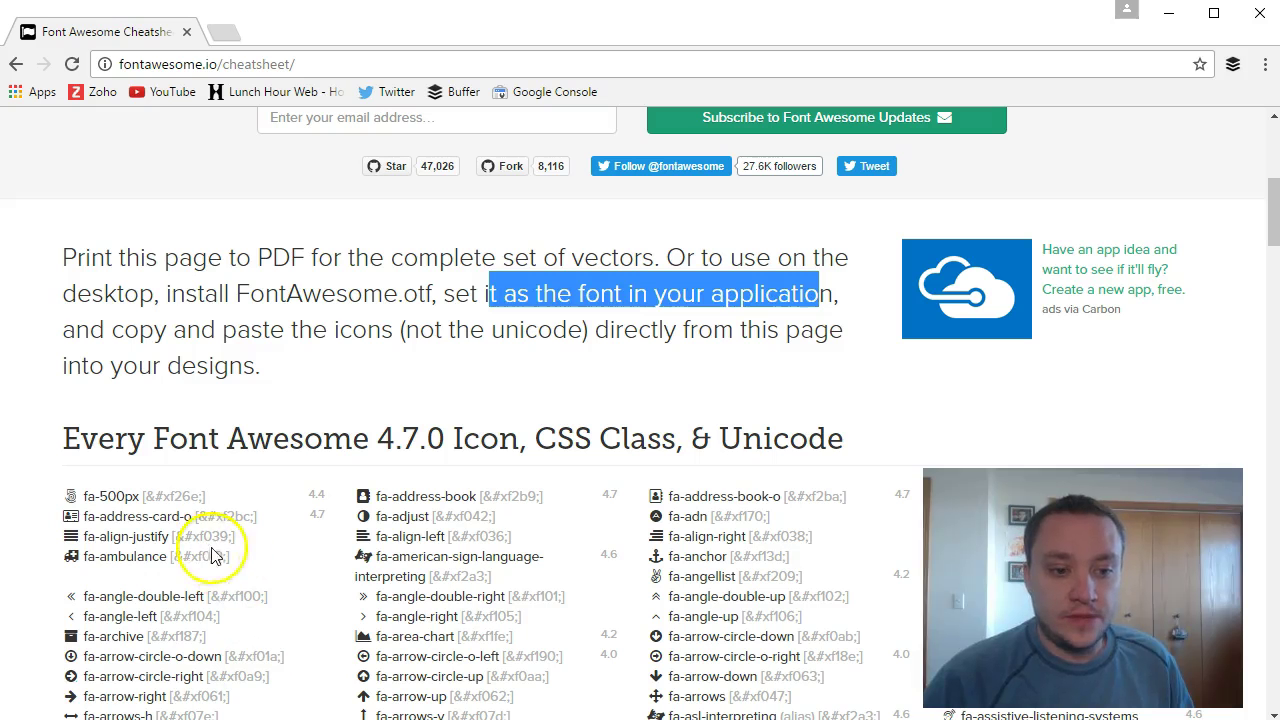
{"action": "scroll", "coordinate": [605, 500], "scroll_direction": "down", "scroll_amount": 2}
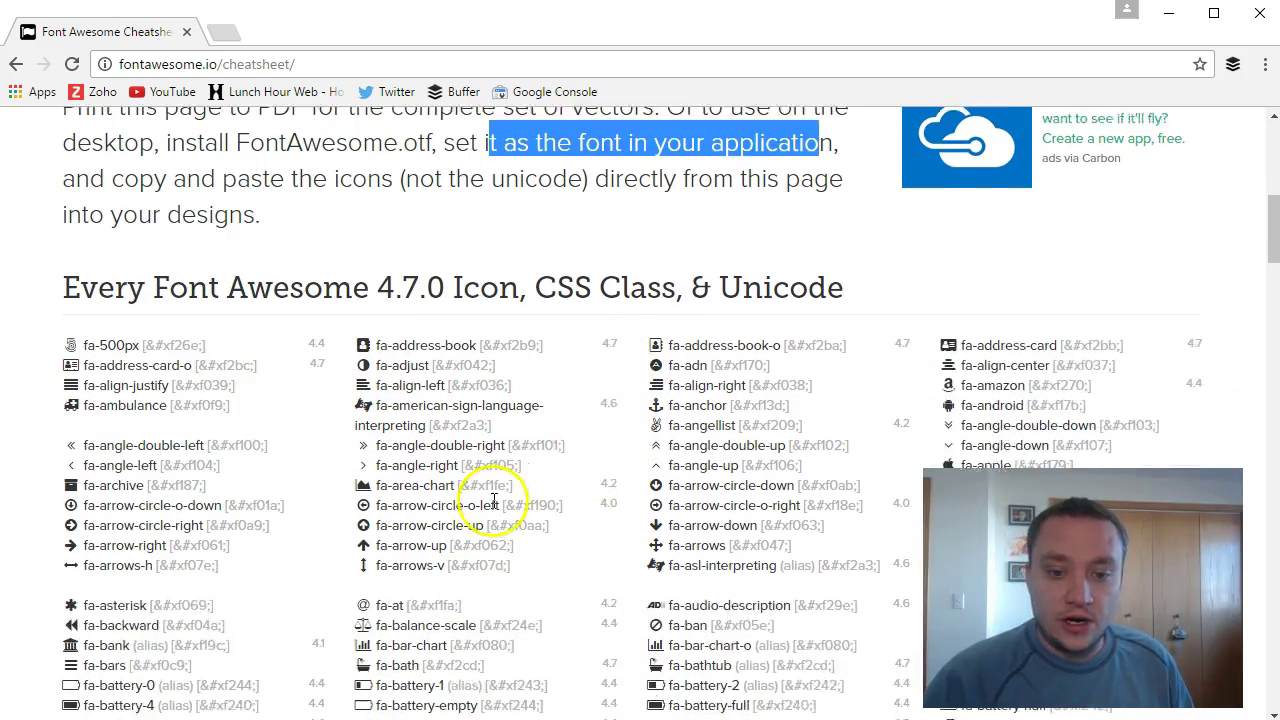
{"action": "scroll", "coordinate": [462, 521], "scroll_direction": "down", "scroll_amount": 2}
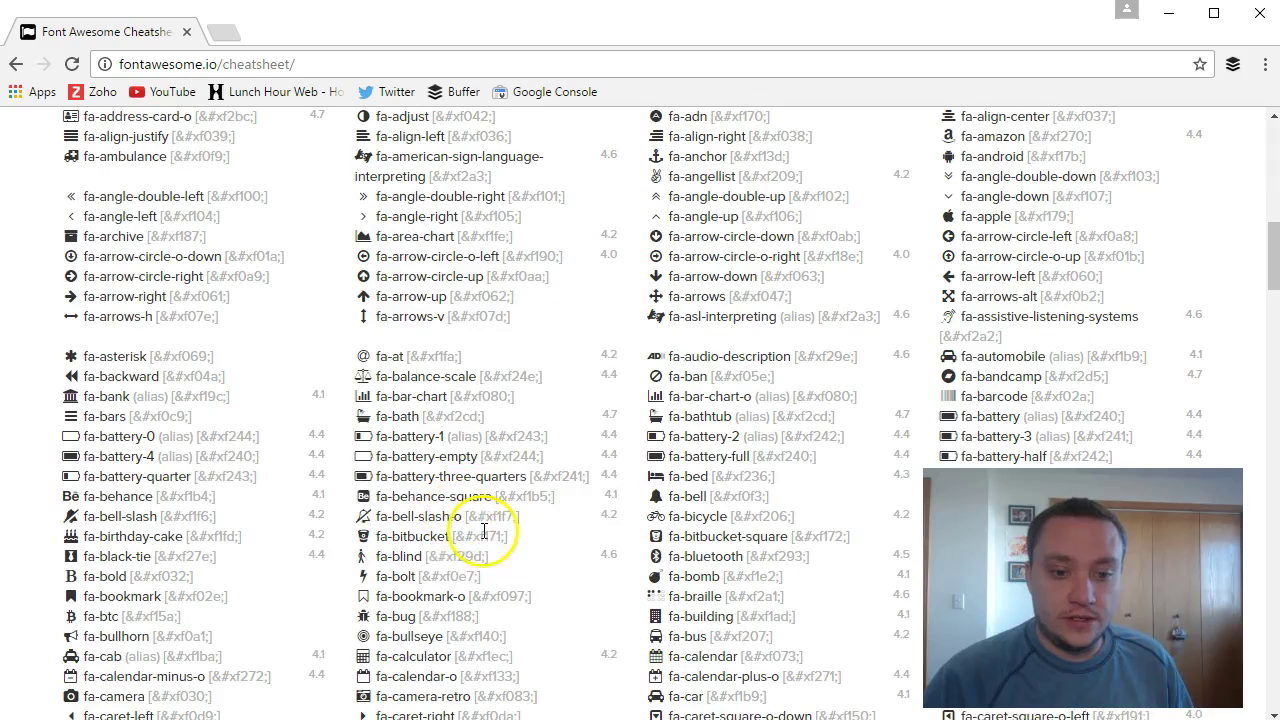
{"action": "right_click", "coordinate": [360, 441]}
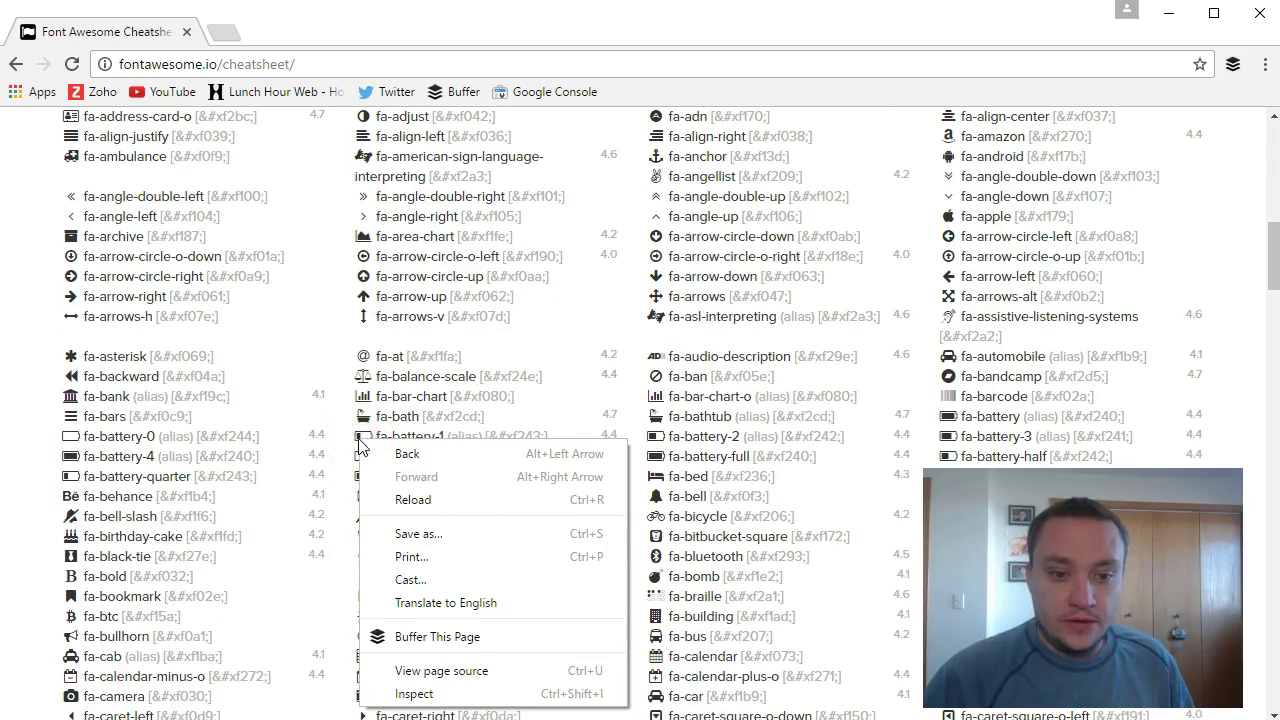
{"action": "left_click", "coordinate": [356, 437]}
{"action": "right_click", "coordinate": [358, 440]}
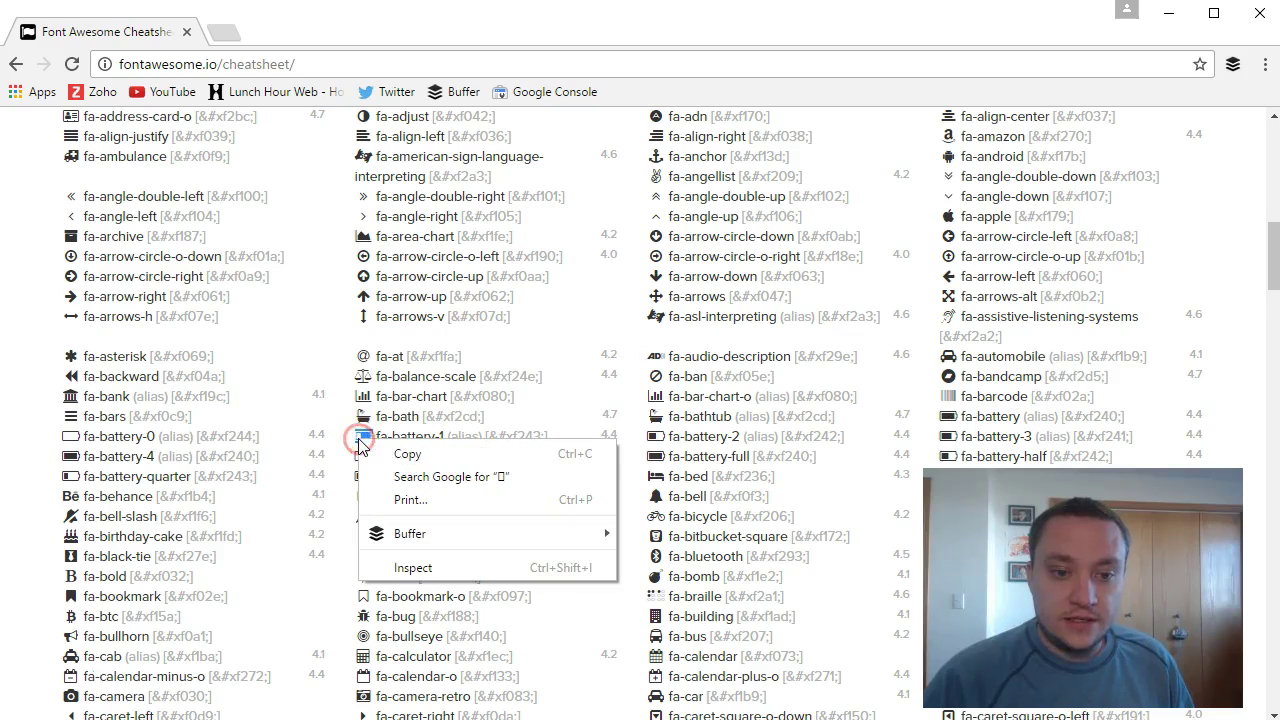
{"action": "left_click", "coordinate": [395, 451]}
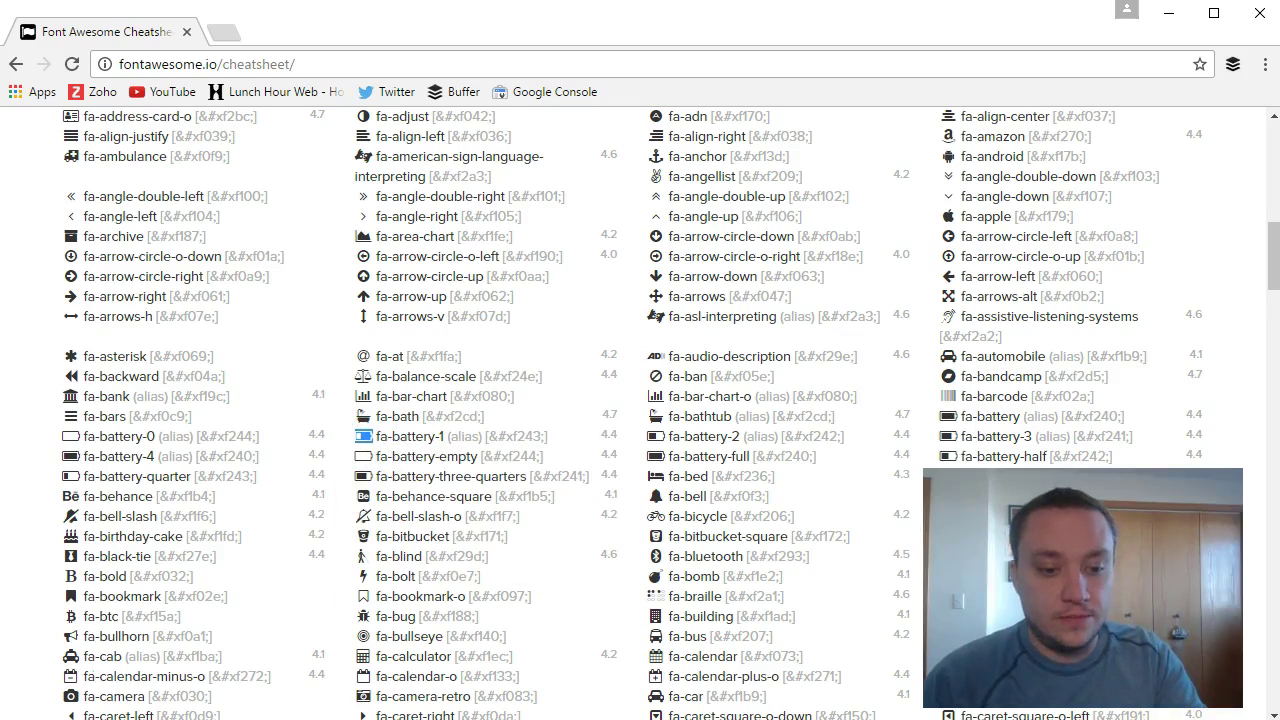
Switch back to Inkscape, paste the copied battery icon into the text frame and shrink the frame around it
{"action": "key", "text": "alt+Tab"}
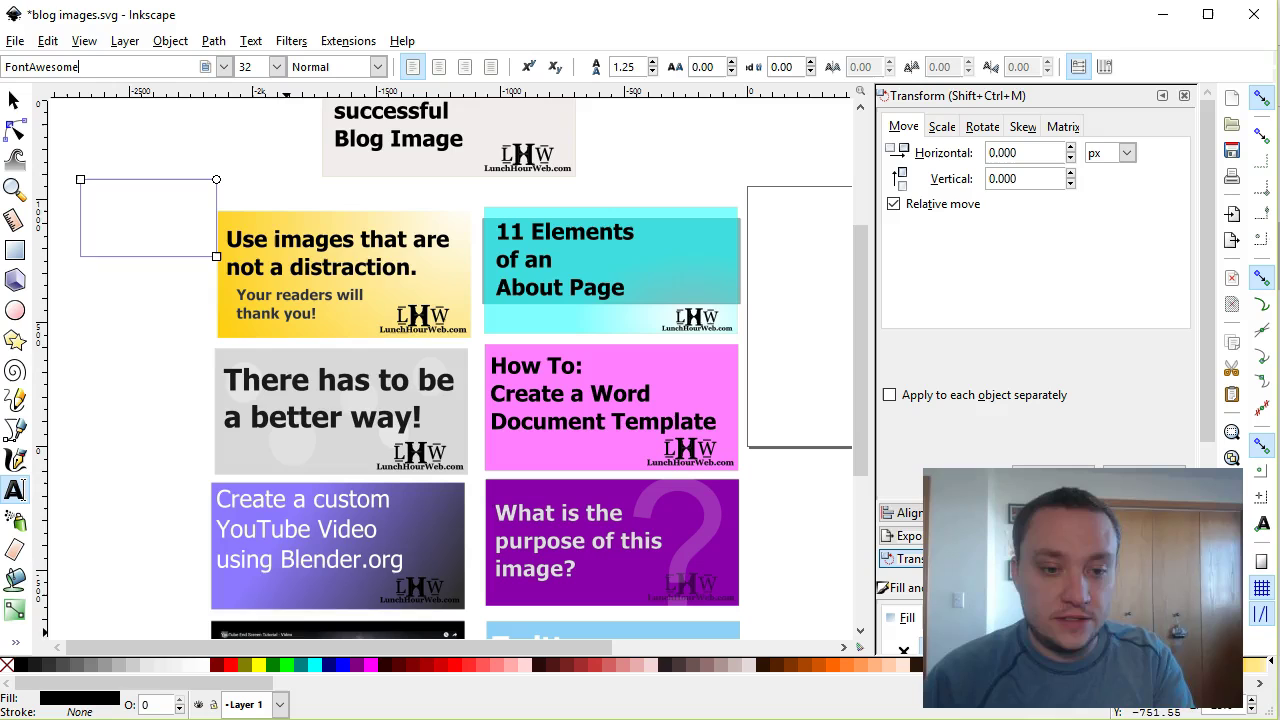
{"action": "right_click", "coordinate": [103, 210]}
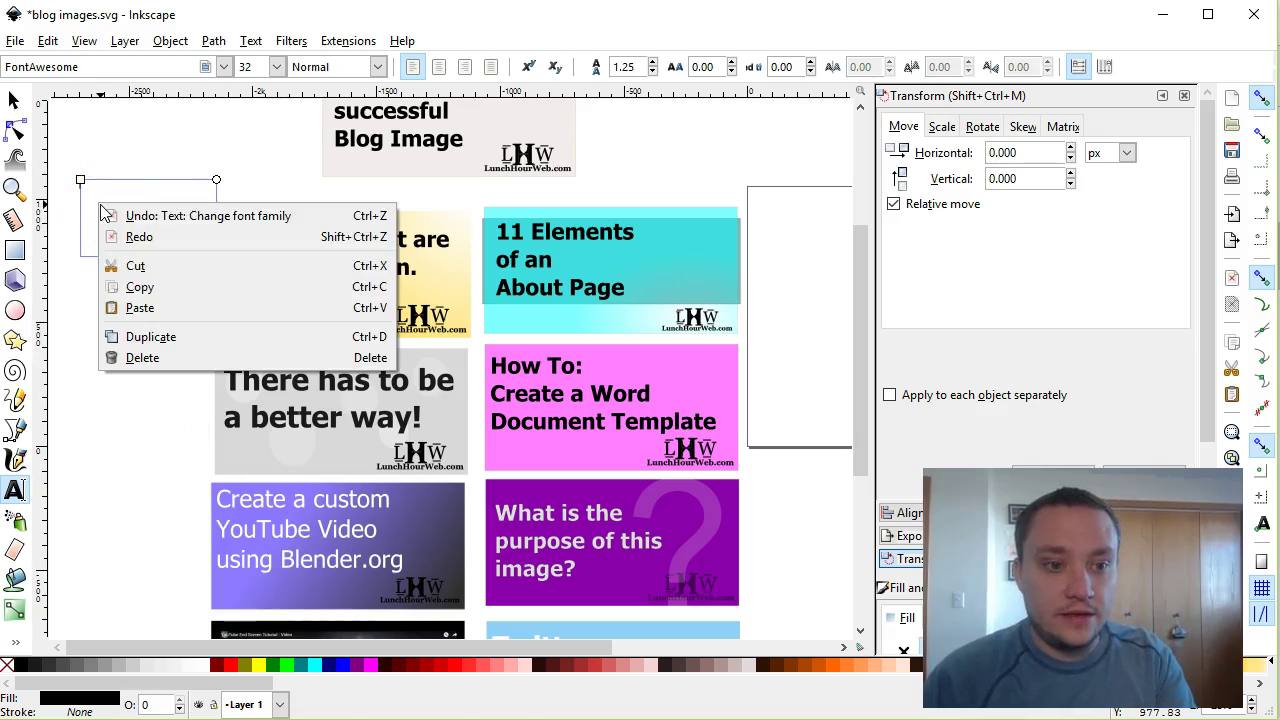
{"action": "left_click", "coordinate": [160, 307]}
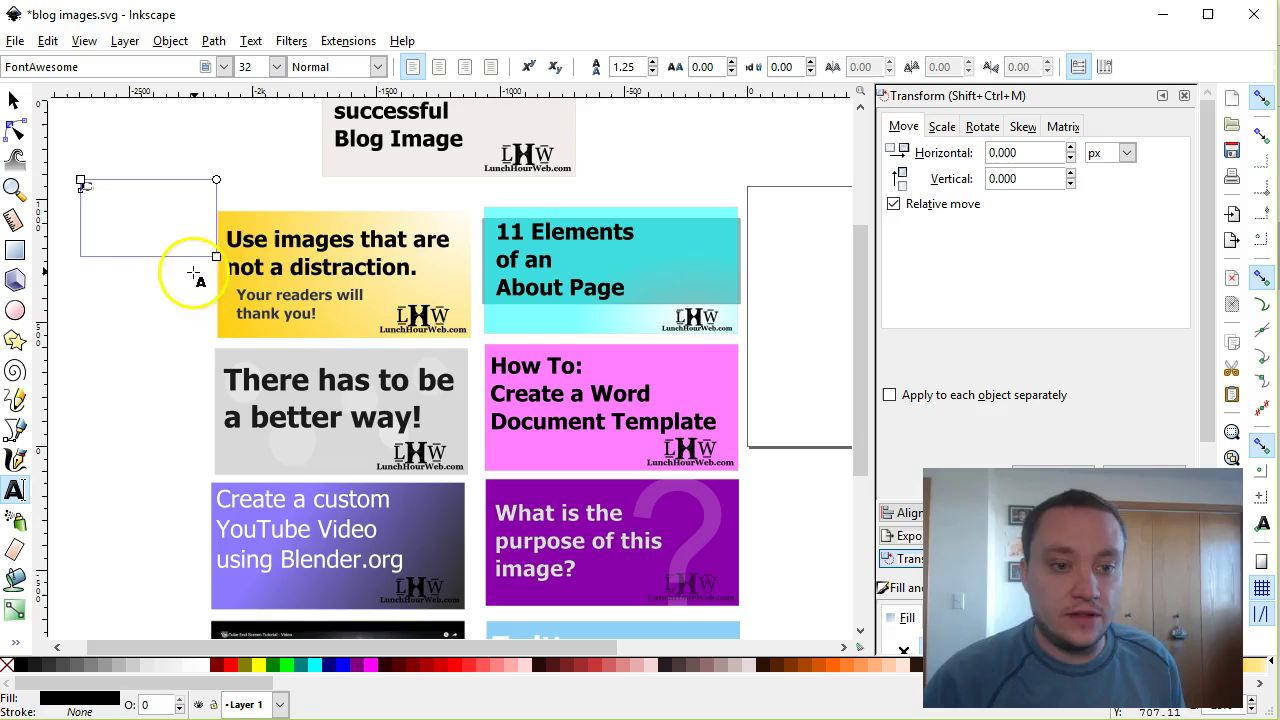
{"action": "left_click_drag", "start_coordinate": [216, 256], "coordinate": [200, 247]}
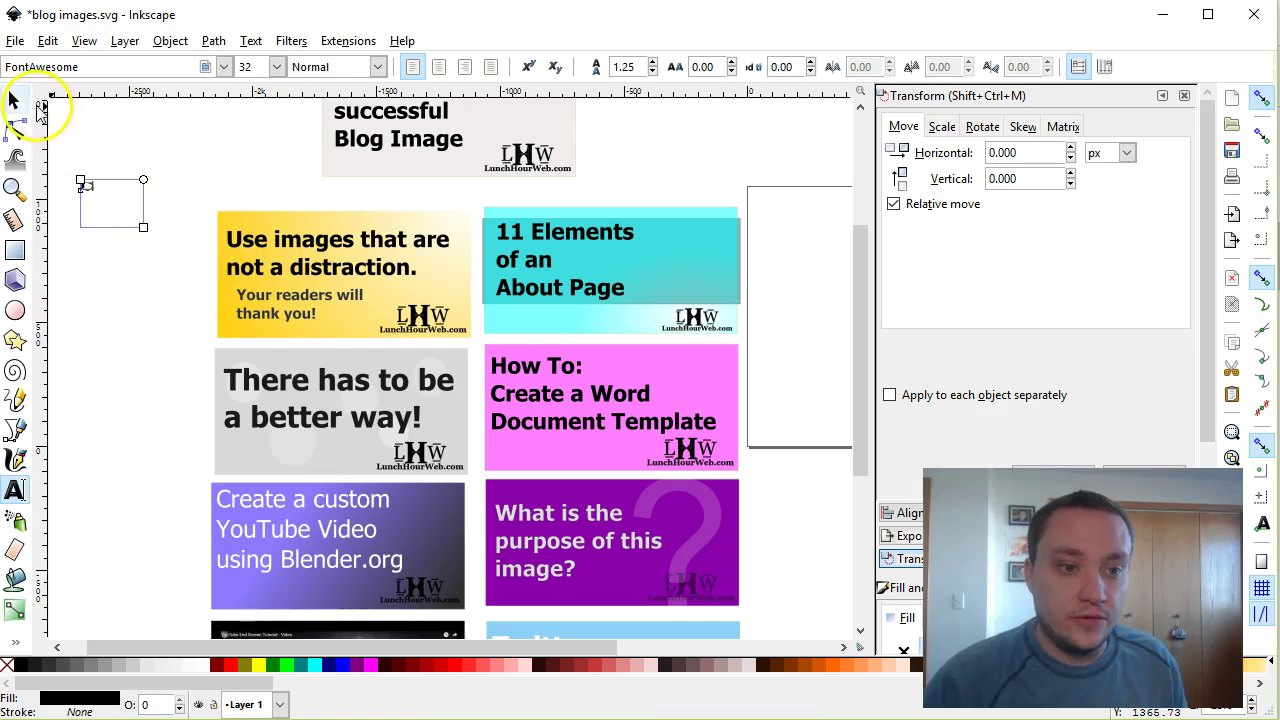
Leave text editing, deselect the icon and examine the pasted battery icon's outline up close
{"action": "left_click", "coordinate": [14, 100]}
{"action": "left_click", "coordinate": [137, 234]}
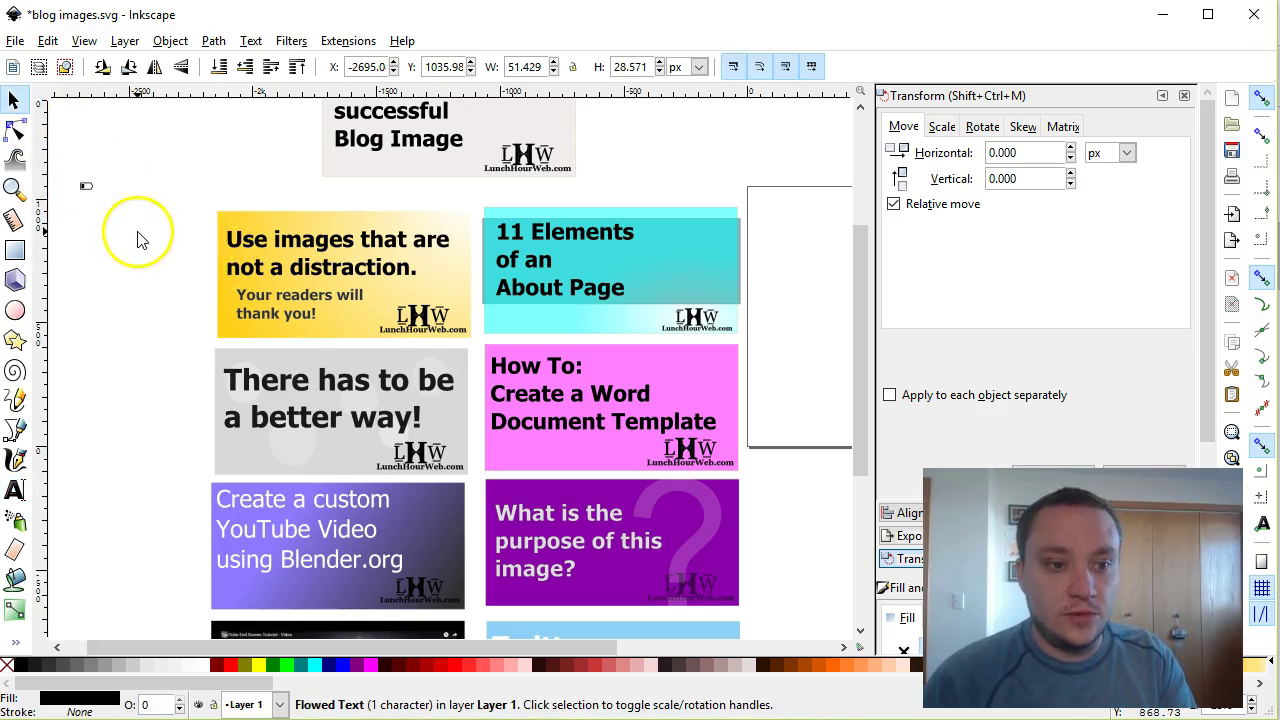
{"action": "scroll", "coordinate": [120, 200], "scroll_direction": "up", "scroll_amount": 2, "text": "ctrl"}
{"action": "scroll", "coordinate": [120, 200], "scroll_direction": "up", "scroll_amount": 2, "text": "ctrl"}
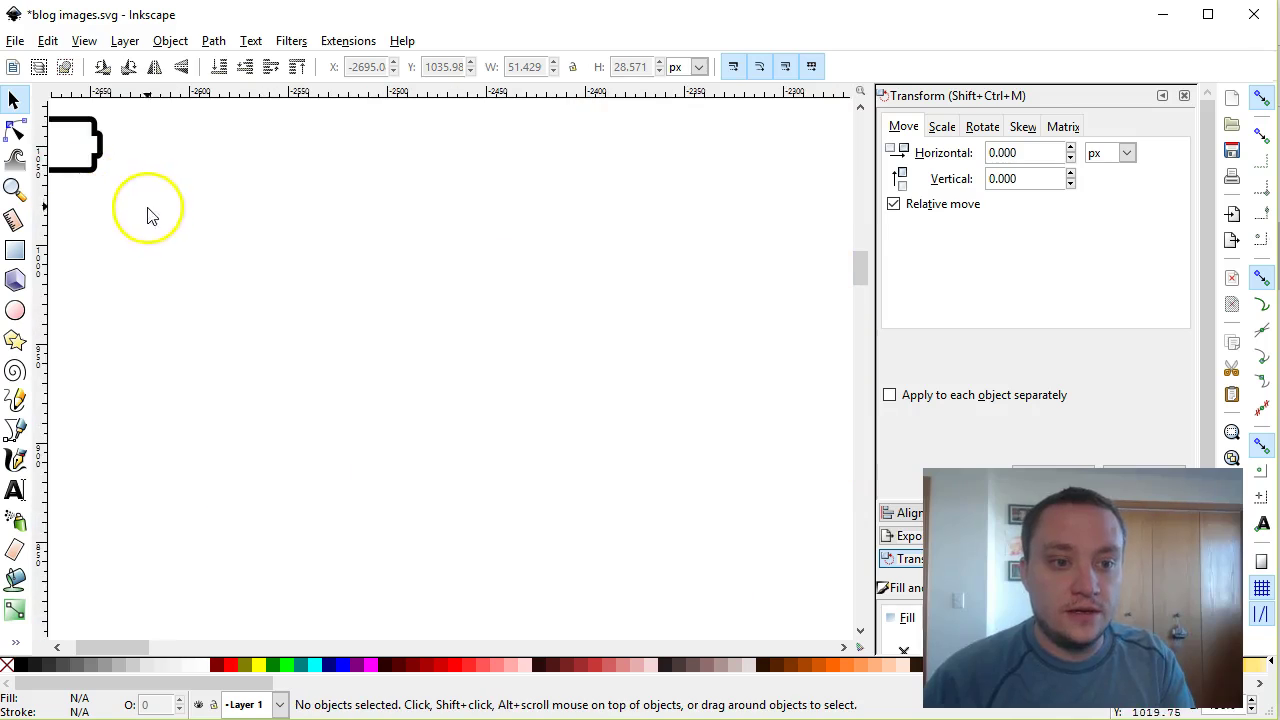
Select the battery icon and bring up the Scale settings of the Transform dialog
{"action": "left_click_drag", "start_coordinate": [226, 365], "coordinate": [489, 494]}
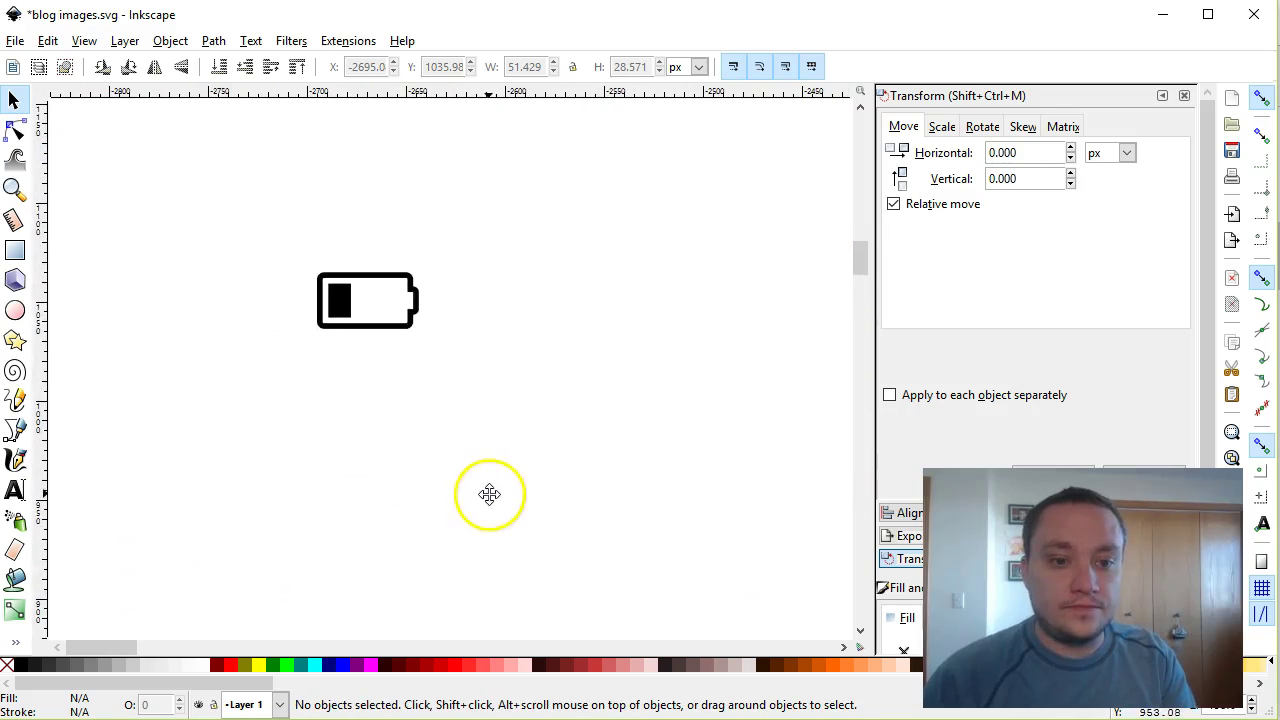
{"action": "left_click", "coordinate": [392, 291]}
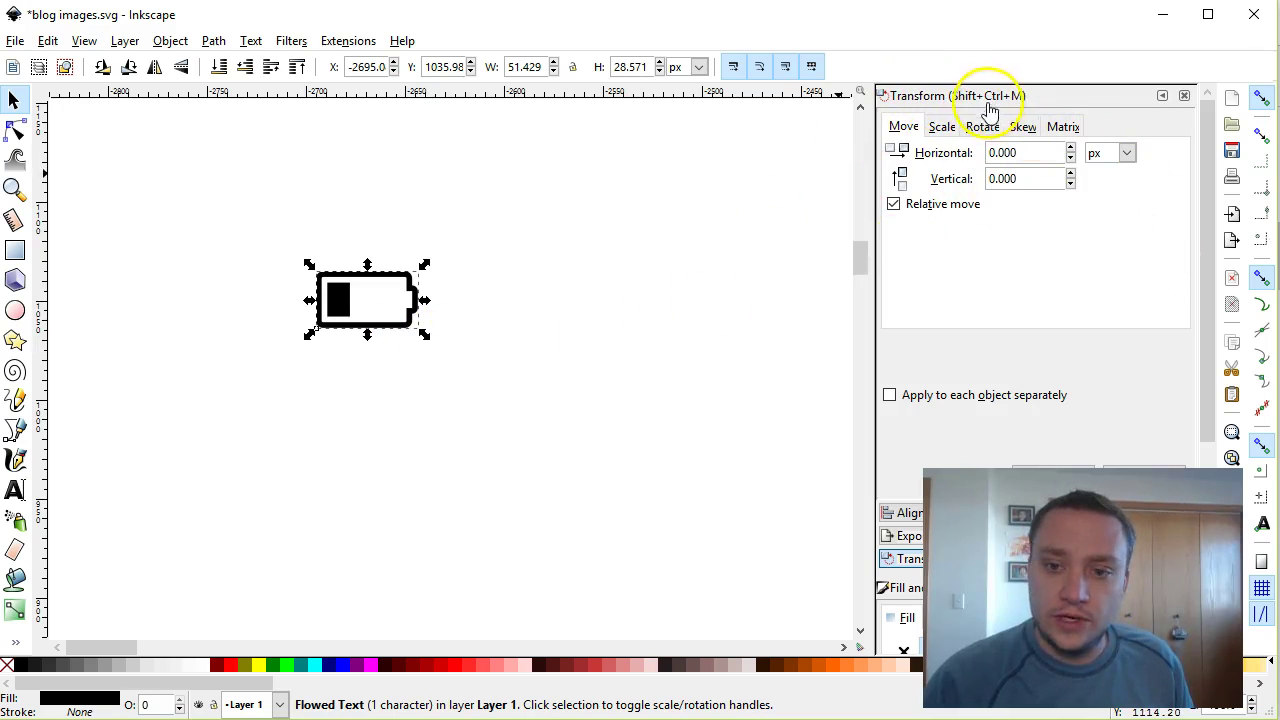
{"action": "left_click", "coordinate": [942, 128]}
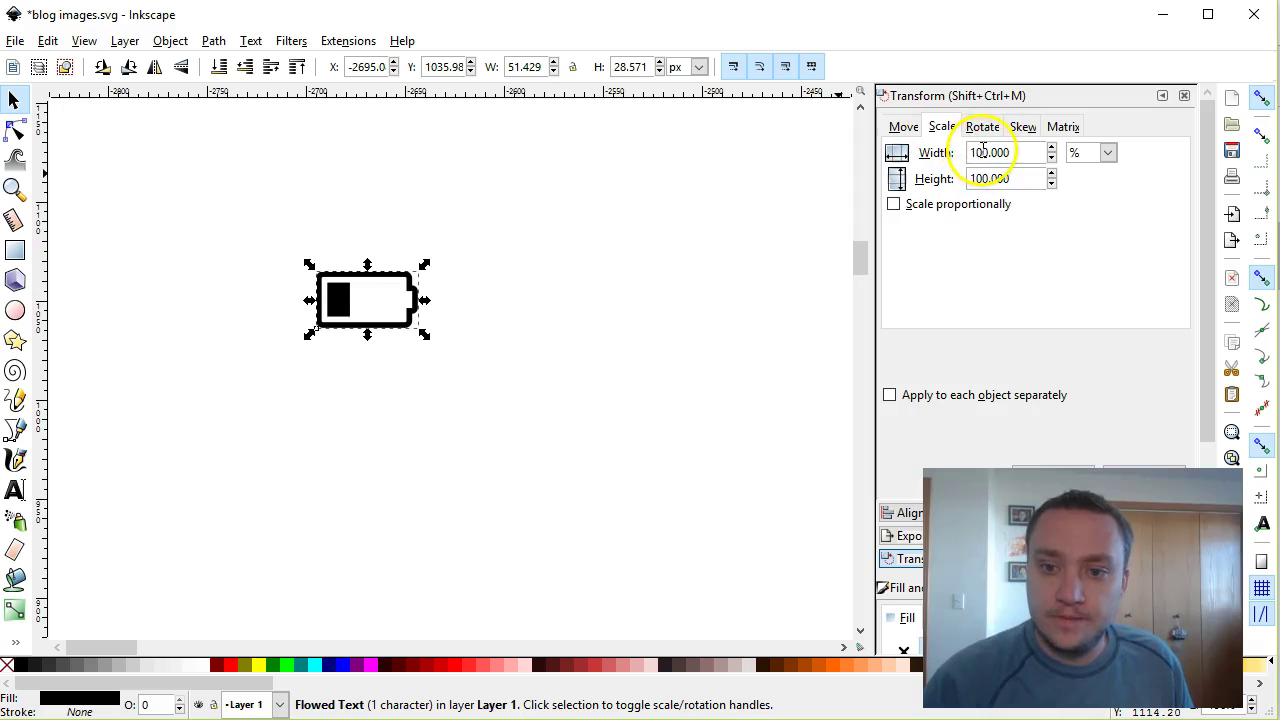
Try to stretch the battery icon freehand from its lower corner, undoing each resize
{"action": "left_click_drag", "start_coordinate": [424, 338], "coordinate": [510, 519]}
{"action": "key", "text": "ctrl+z"}
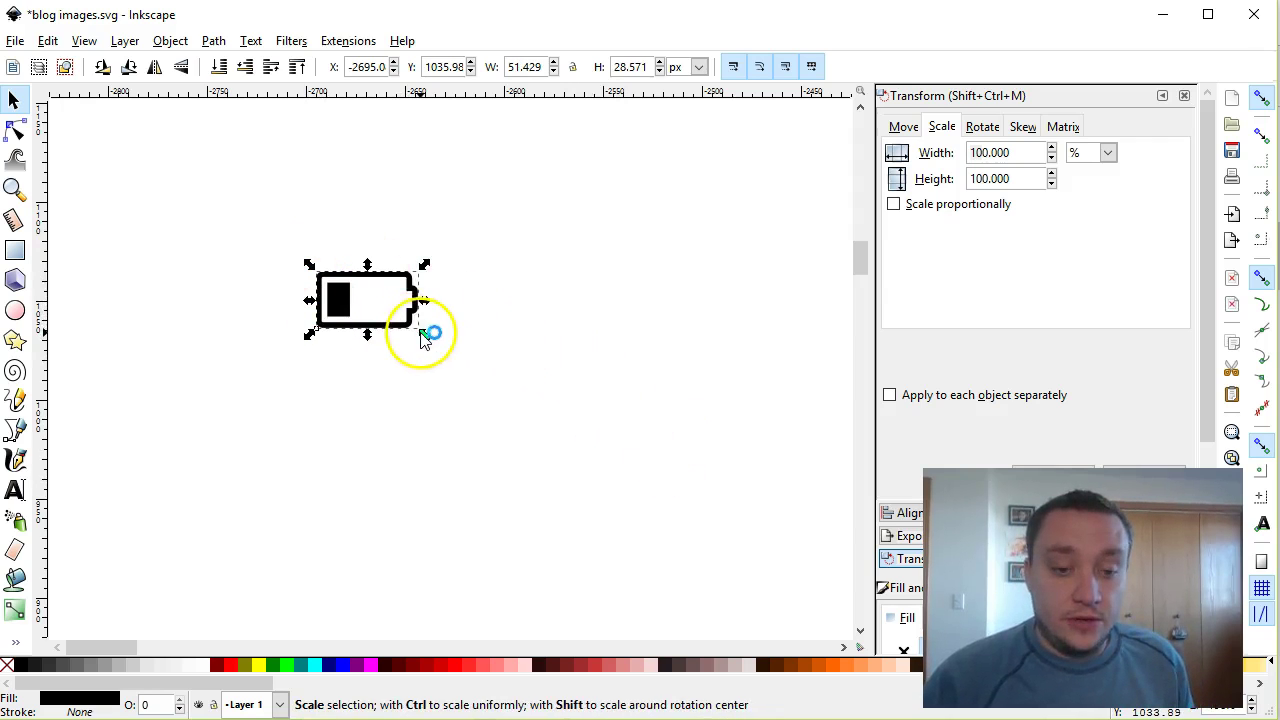
{"action": "left_click_drag", "start_coordinate": [424, 340], "coordinate": [748, 335]}
{"action": "key", "text": "ctrl+z"}
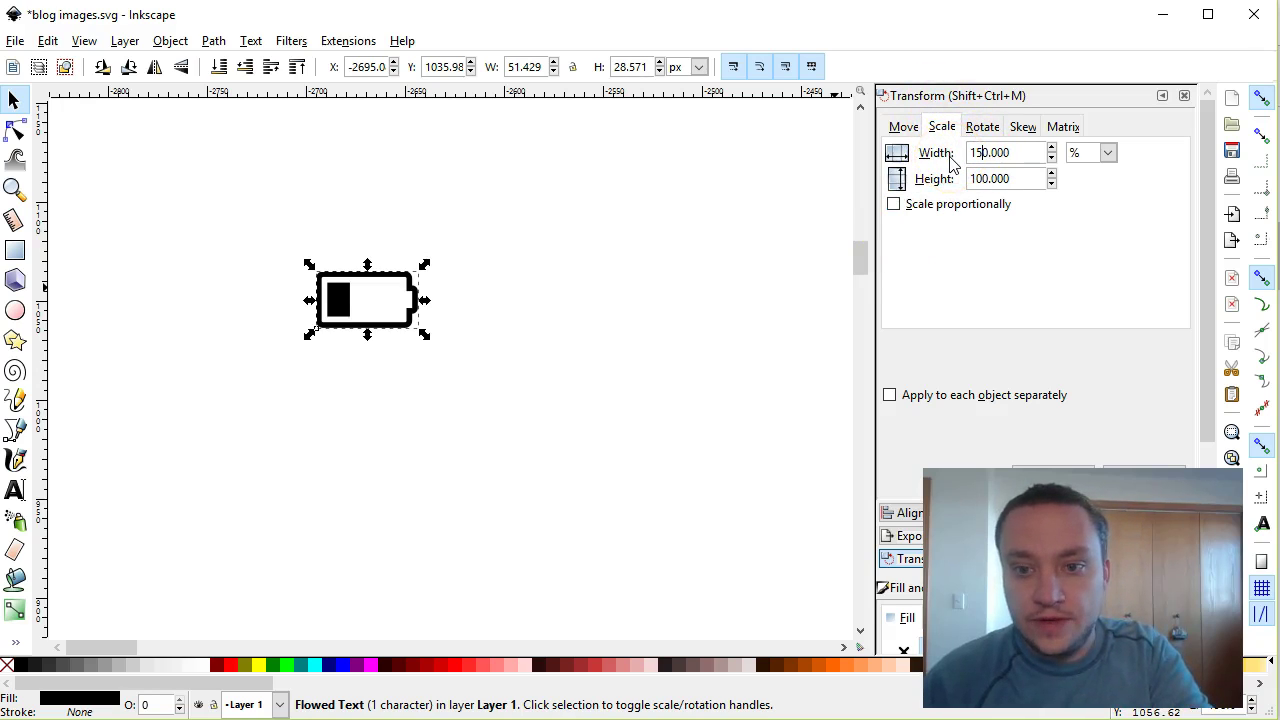
Turn on proportional scaling and enlarge the battery icon four times in a row at 150% width and height
{"action": "left_click", "coordinate": [893, 204]}
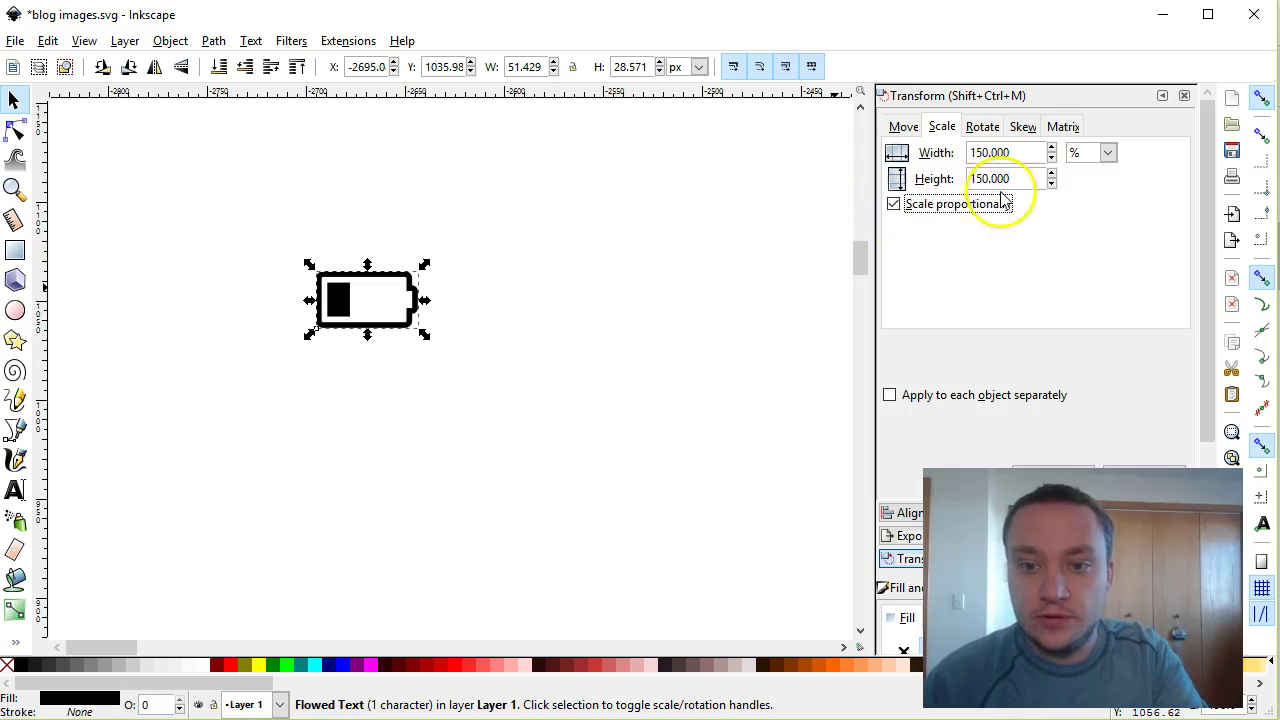
{"action": "scroll", "coordinate": [1090, 260], "scroll_direction": "down", "scroll_amount": 2}
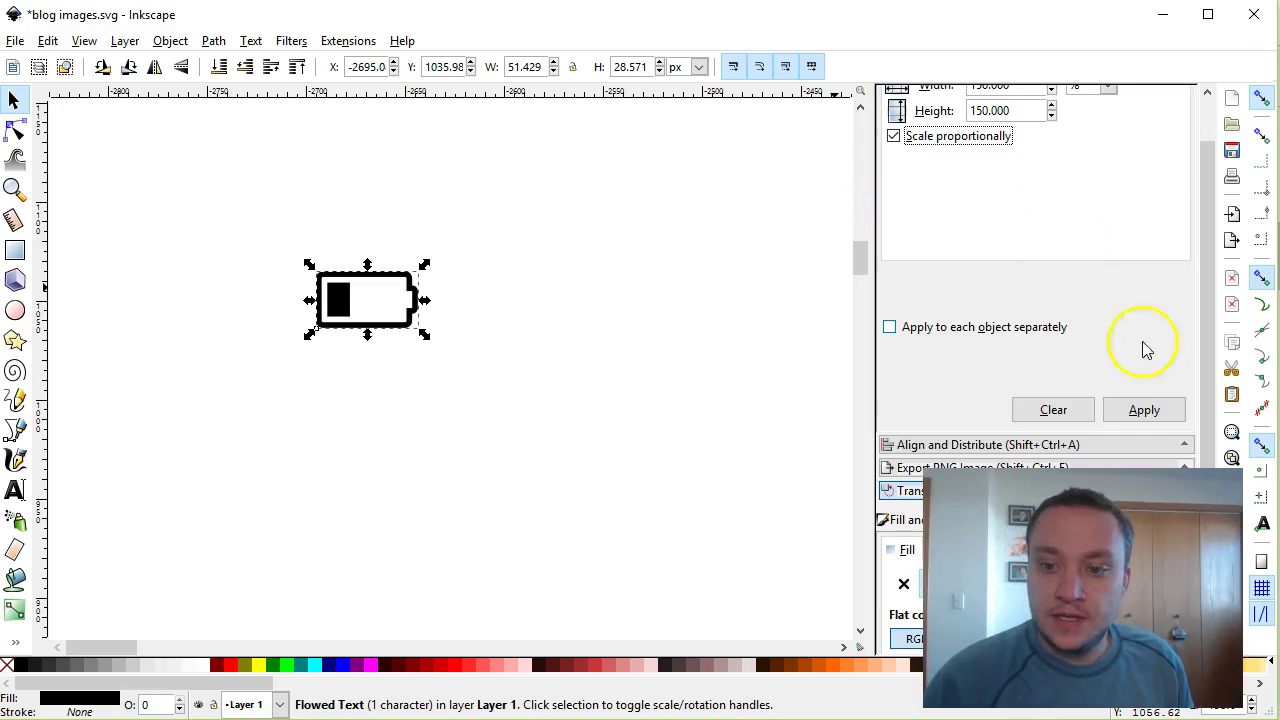
{"action": "left_click", "coordinate": [1144, 412]}
{"action": "left_click", "coordinate": [1144, 412]}
{"action": "left_click", "coordinate": [1144, 412]}
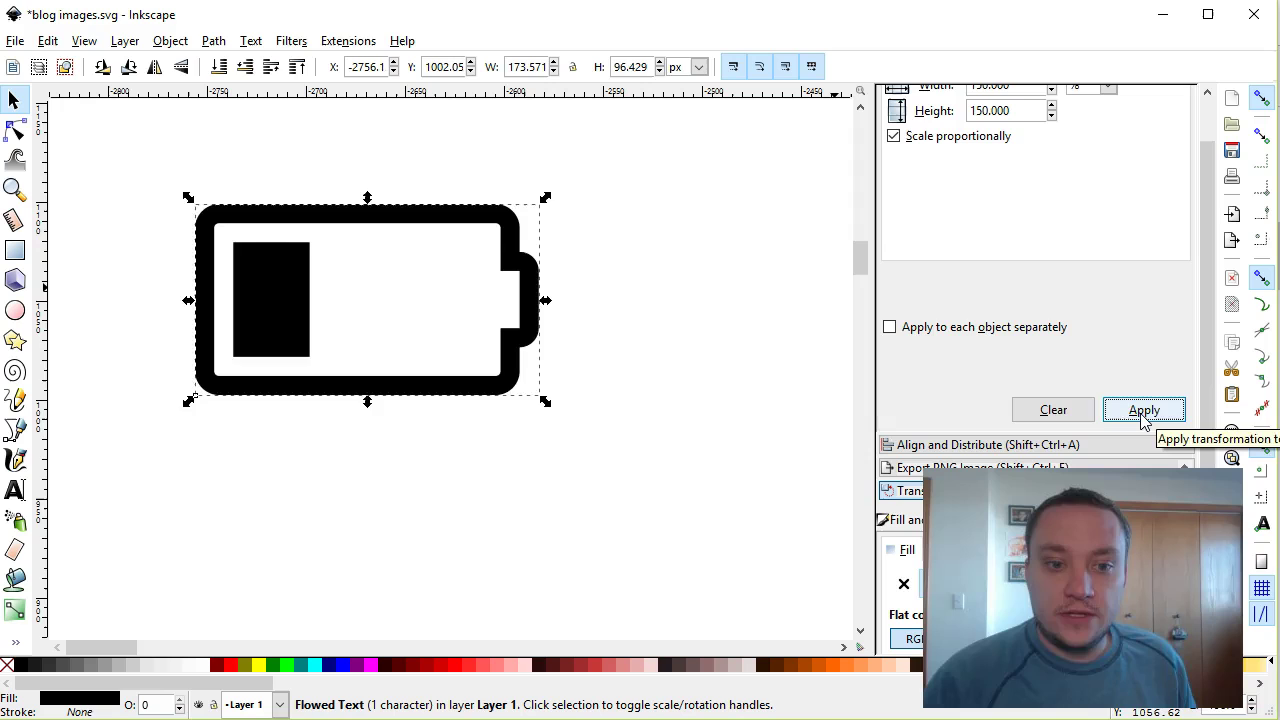
{"action": "left_click", "coordinate": [1144, 412]}
Move the battery icon onto the pink "How To: Create a Word Document Template" banner, beside the heading
{"action": "scroll", "coordinate": [757, 337], "scroll_direction": "down", "scroll_amount": 4}
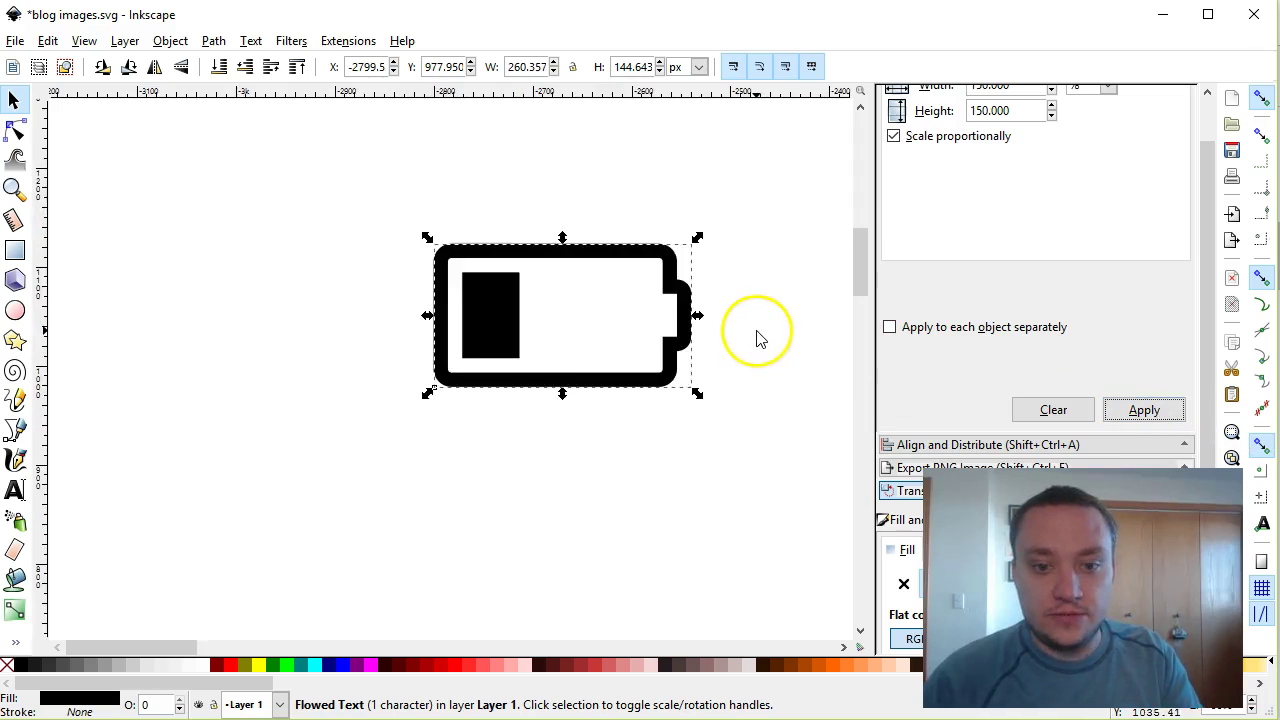
{"action": "scroll", "coordinate": [752, 340], "scroll_direction": "down", "scroll_amount": 2}
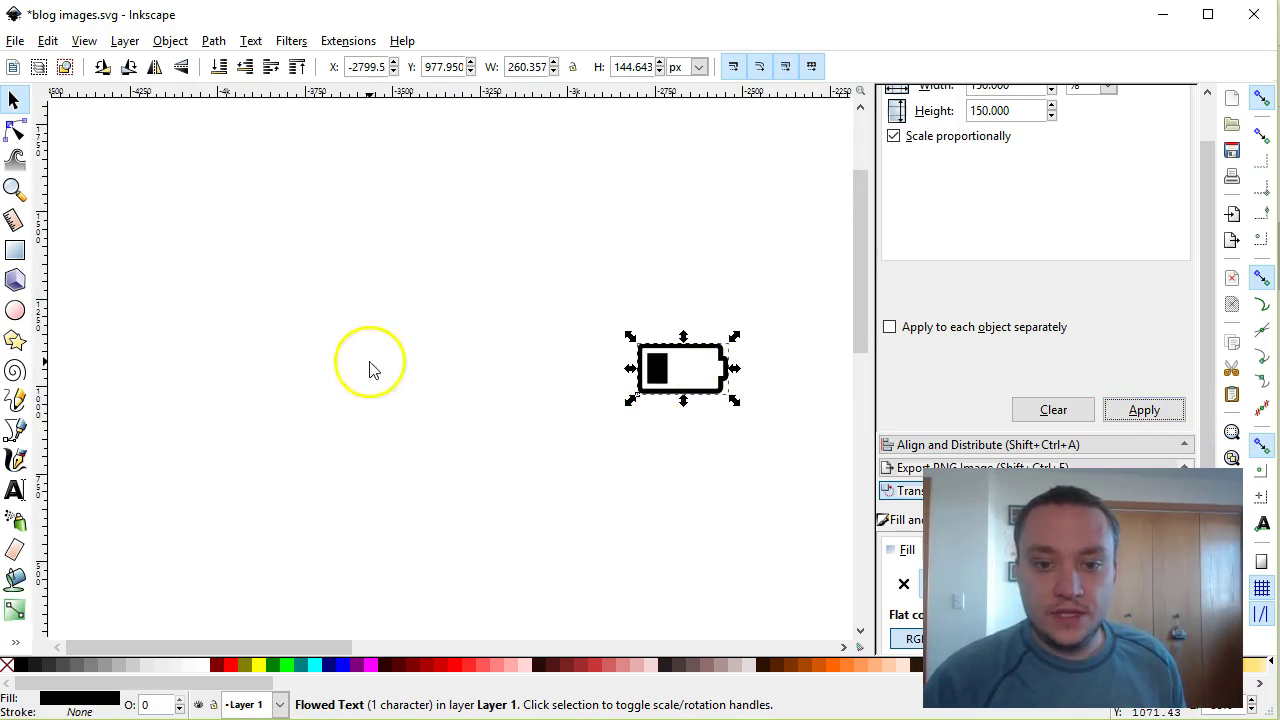
{"action": "left_click_drag", "start_coordinate": [251, 646], "coordinate": [417, 646]}
{"action": "left_click_drag", "start_coordinate": [251, 314], "coordinate": [727, 430]}
{"action": "scroll", "coordinate": [730, 430], "scroll_direction": "down", "scroll_amount": 2}
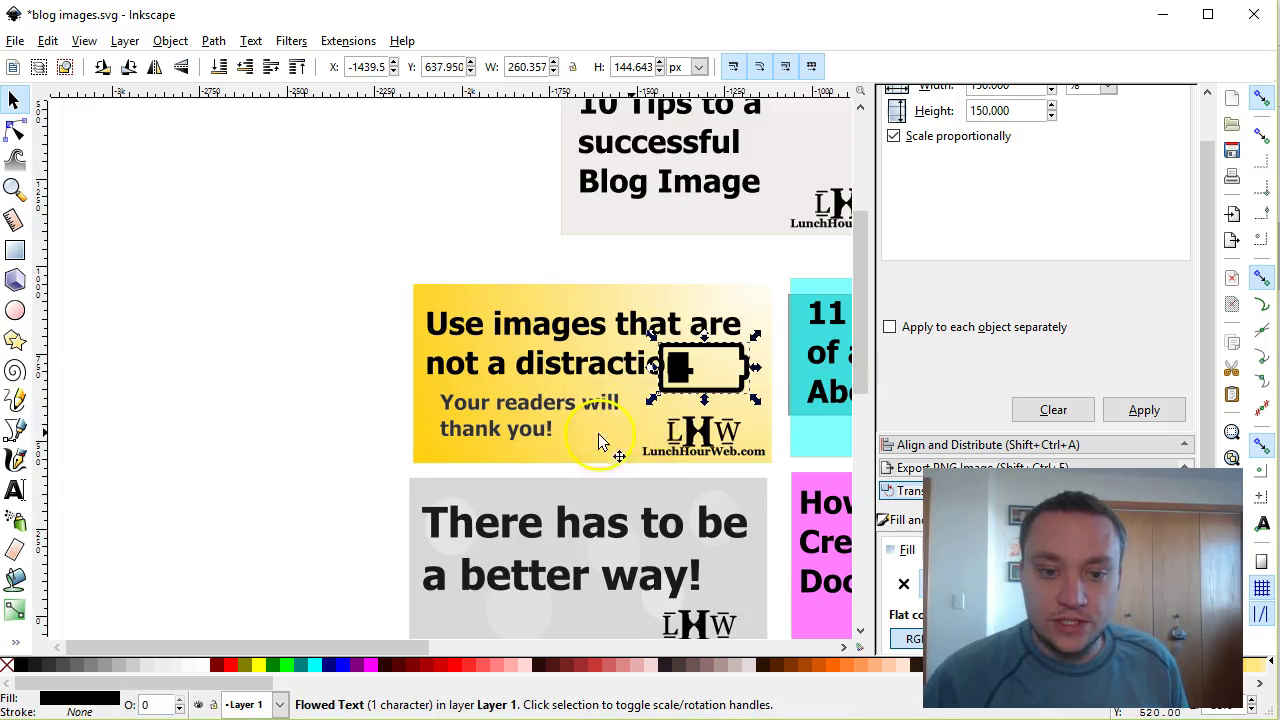
{"action": "left_click_drag", "start_coordinate": [426, 640], "coordinate": [529, 663]}
{"action": "left_click_drag", "start_coordinate": [403, 360], "coordinate": [781, 500]}
Try enlarging the battery icon on the pink banner once more by 150% and undo it
{"action": "scroll", "coordinate": [780, 497], "scroll_direction": "down", "scroll_amount": 1}
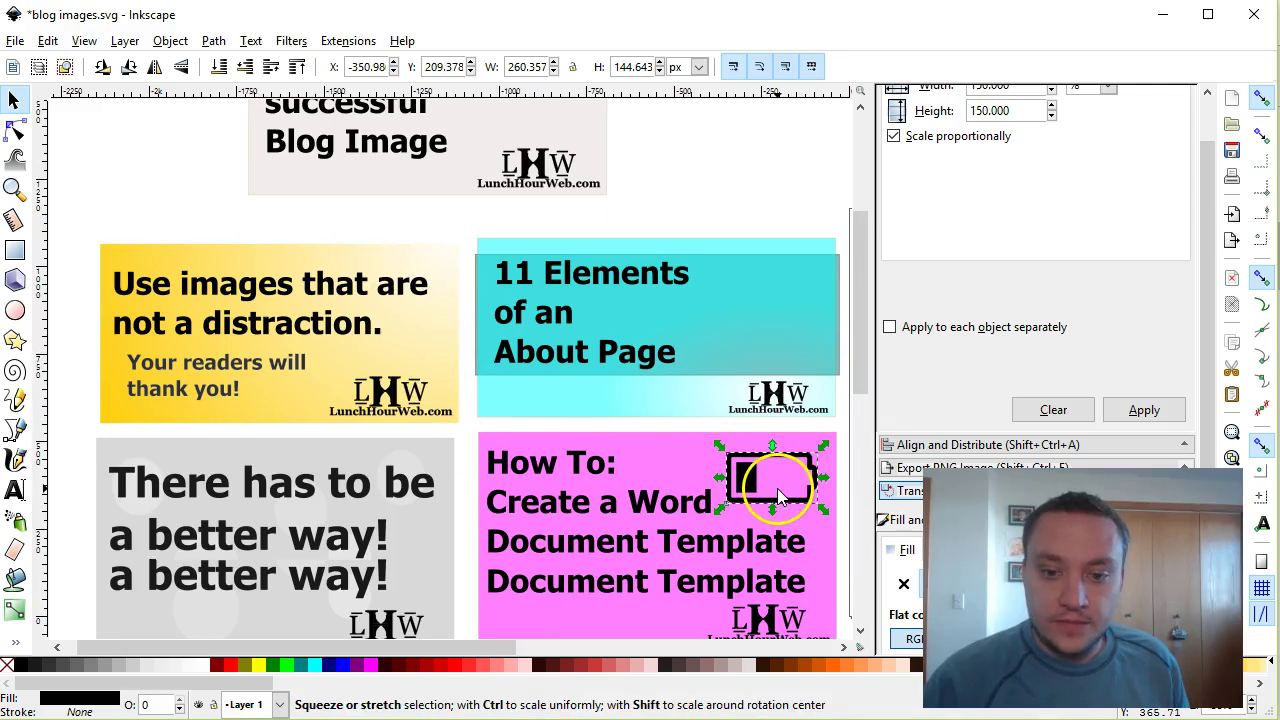
{"action": "left_click", "coordinate": [1143, 410]}
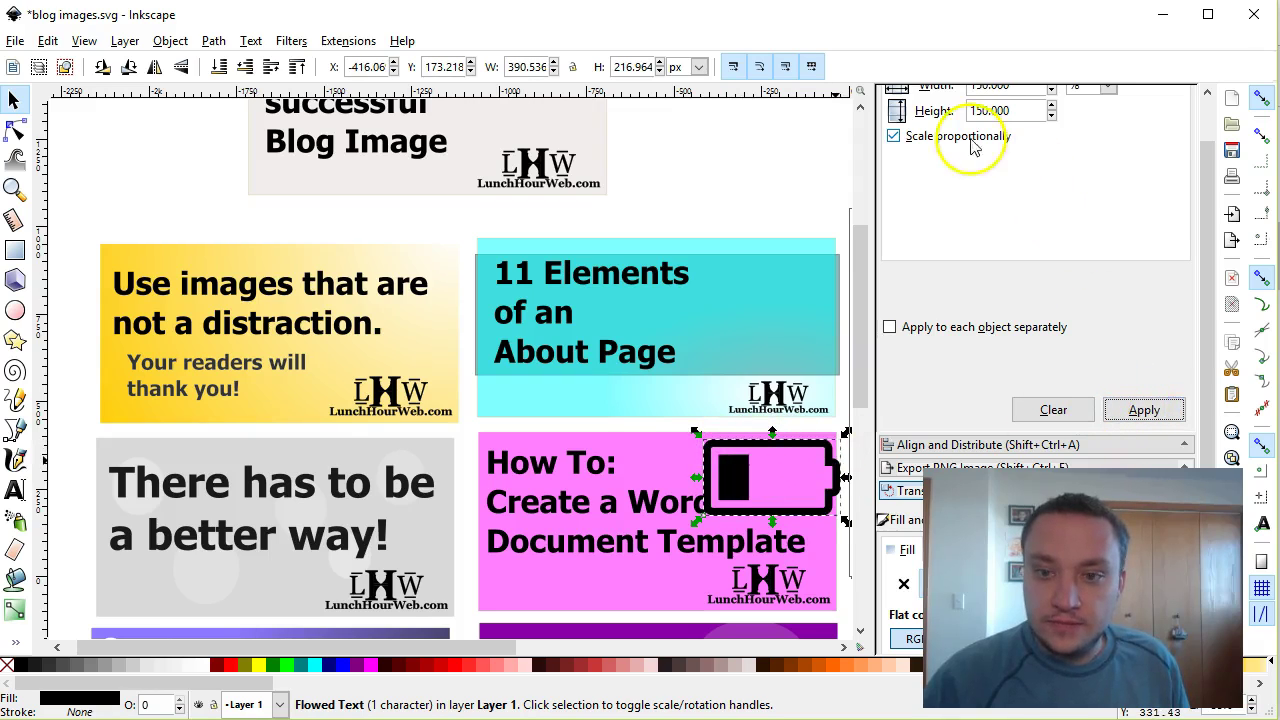
{"action": "key", "text": "ctrl+z"}
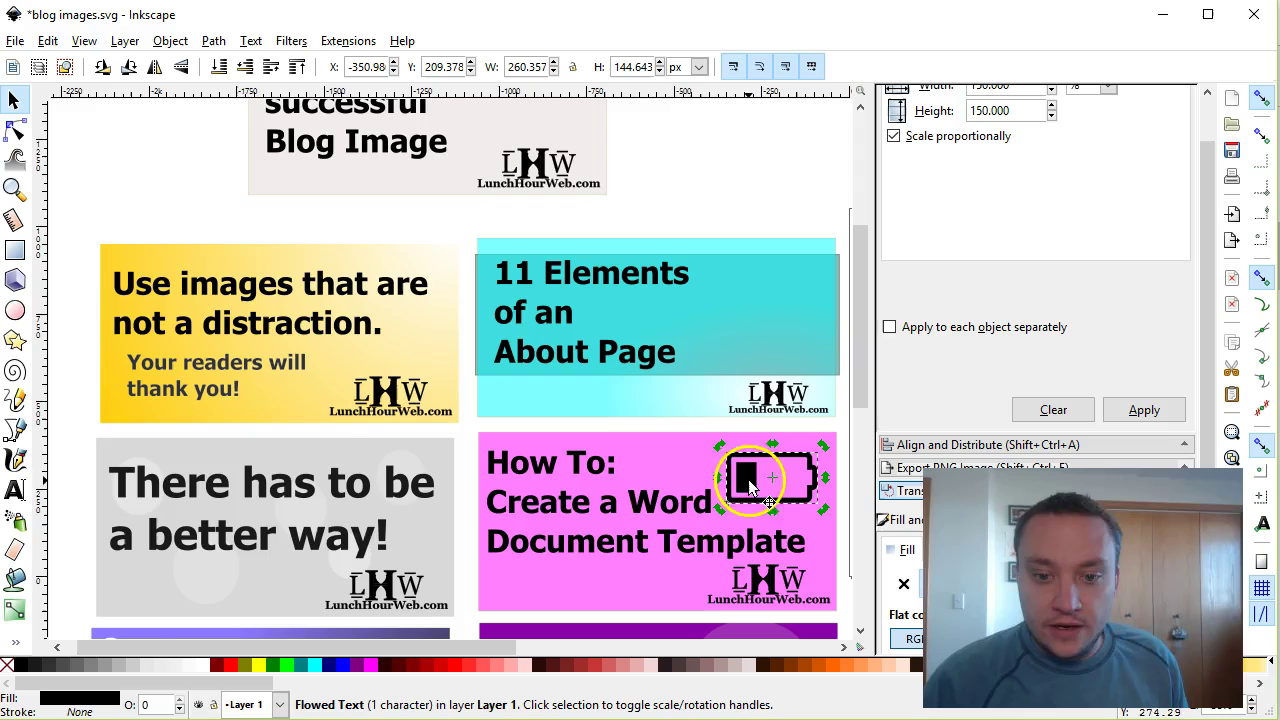
Try filling the battery icon with yellow and with blue, undo both color changes and deselect the icon
{"action": "left_click", "coordinate": [261, 667]}
{"action": "left_click", "coordinate": [345, 667]}
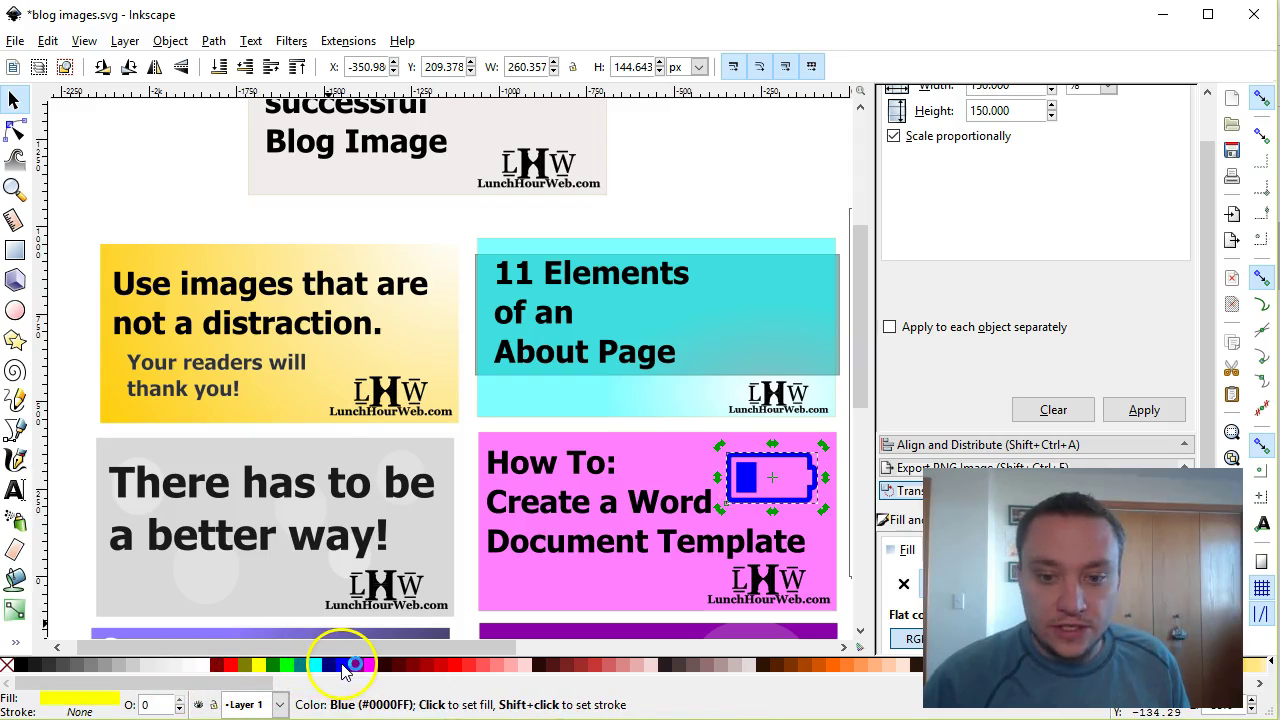
{"action": "key", "text": "ctrl+z"}
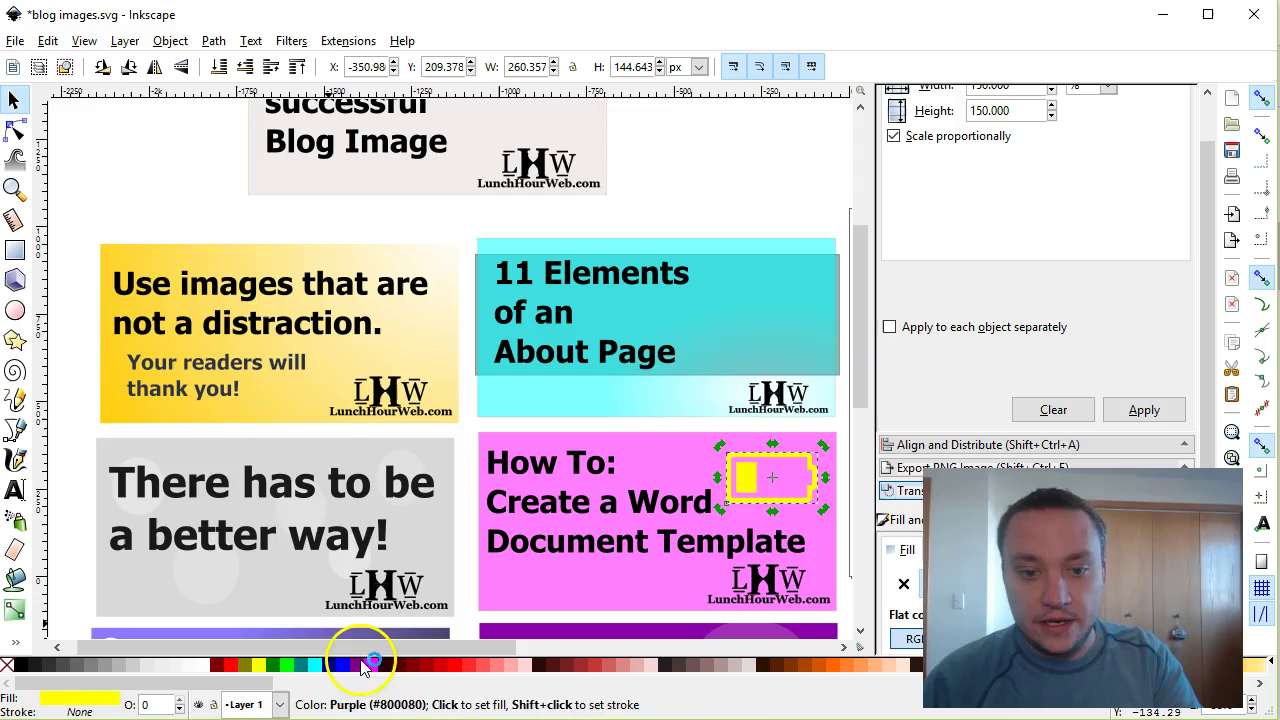
{"action": "key", "text": "ctrl+z"}
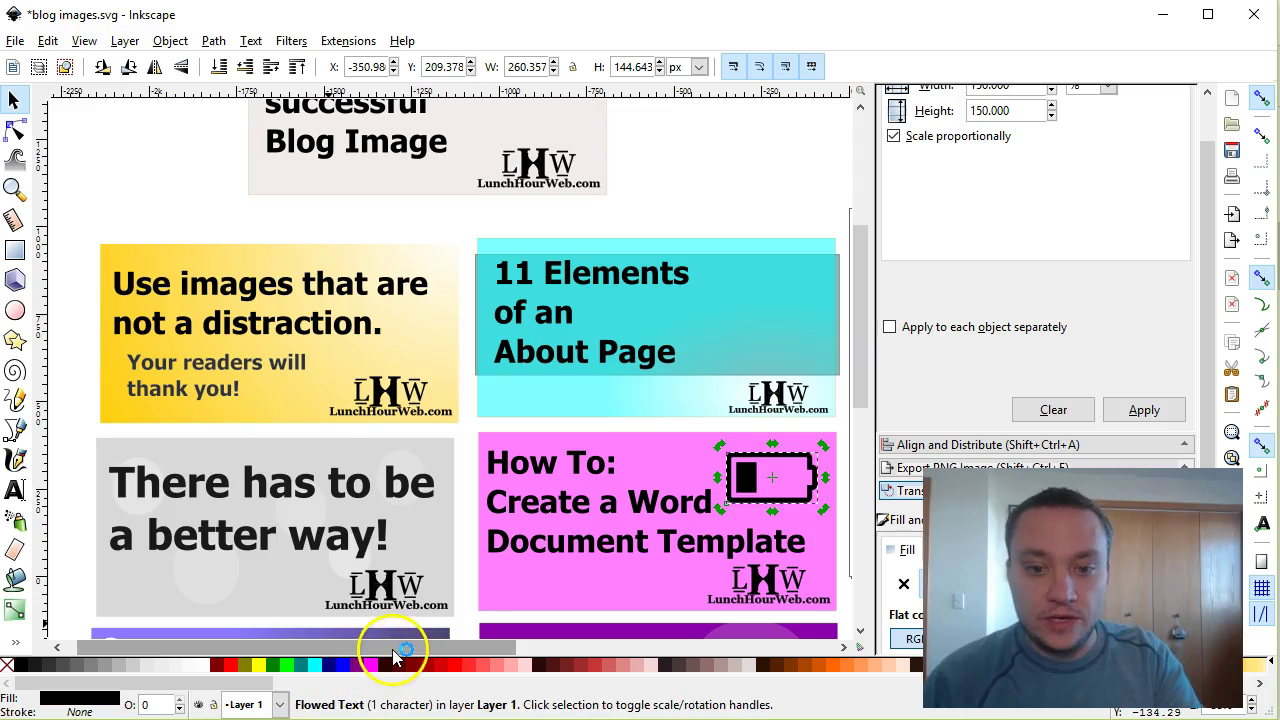
{"action": "left_click", "coordinate": [103, 205]}
{"action": "left_click_drag", "start_coordinate": [450, 647], "coordinate": [495, 648]}
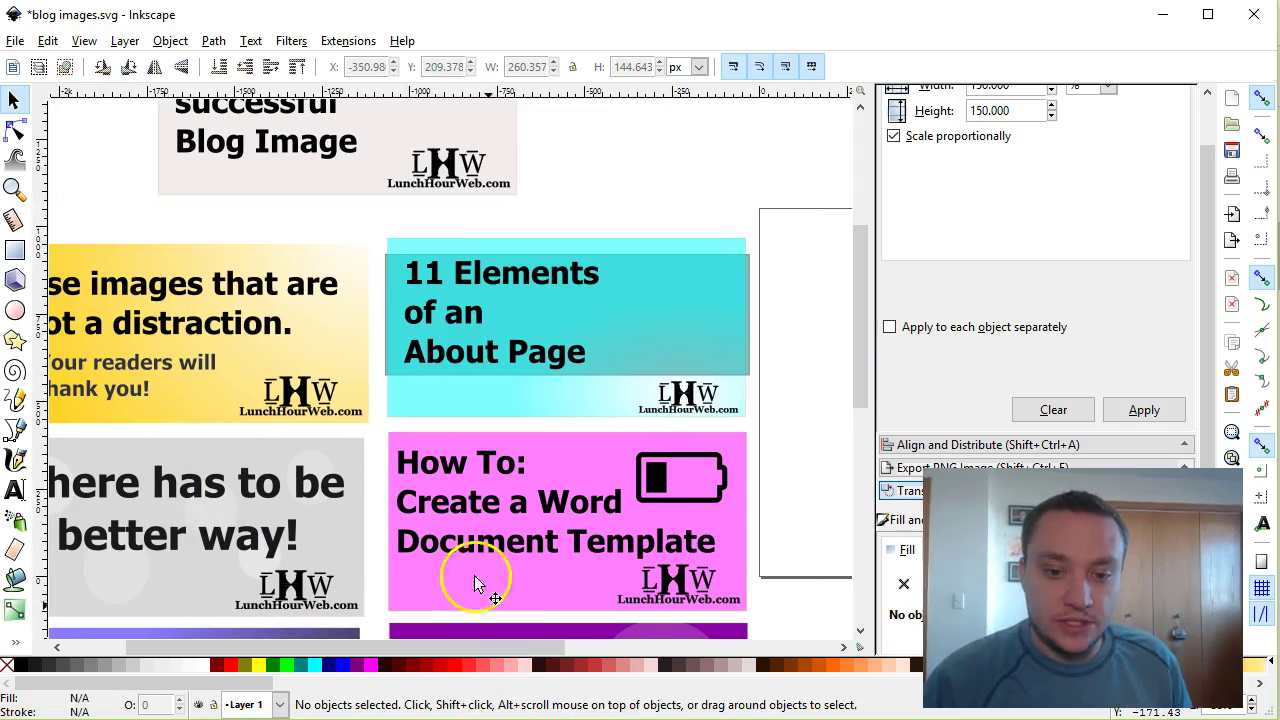
Switch to the Font Awesome cheatsheet in Chrome and copy the fa-bed icon glyph
{"action": "key", "text": "alt+Tab"}
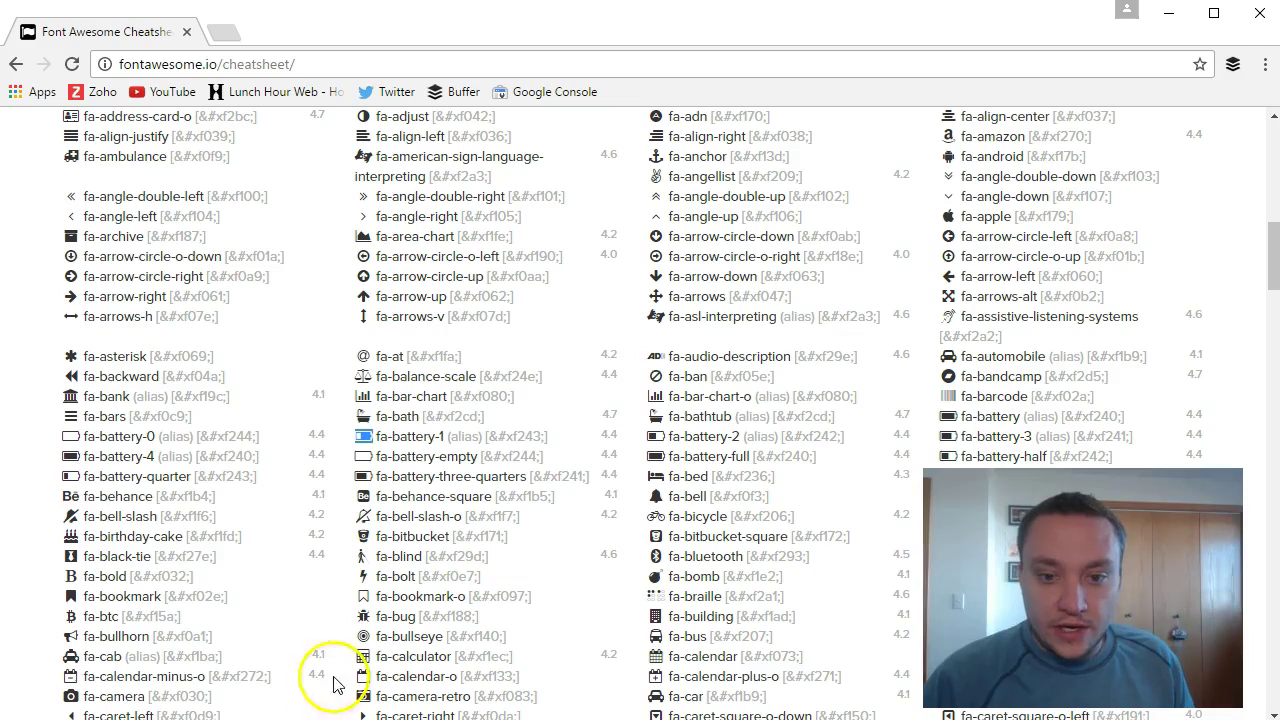
{"action": "left_click", "coordinate": [665, 476]}
{"action": "right_click", "coordinate": [653, 478]}
{"action": "left_click", "coordinate": [682, 492]}
Switch back to Inkscape and draw a text frame in the empty area above the "11 Elements of an About Page" banner
{"action": "key", "text": "alt+Tab"}
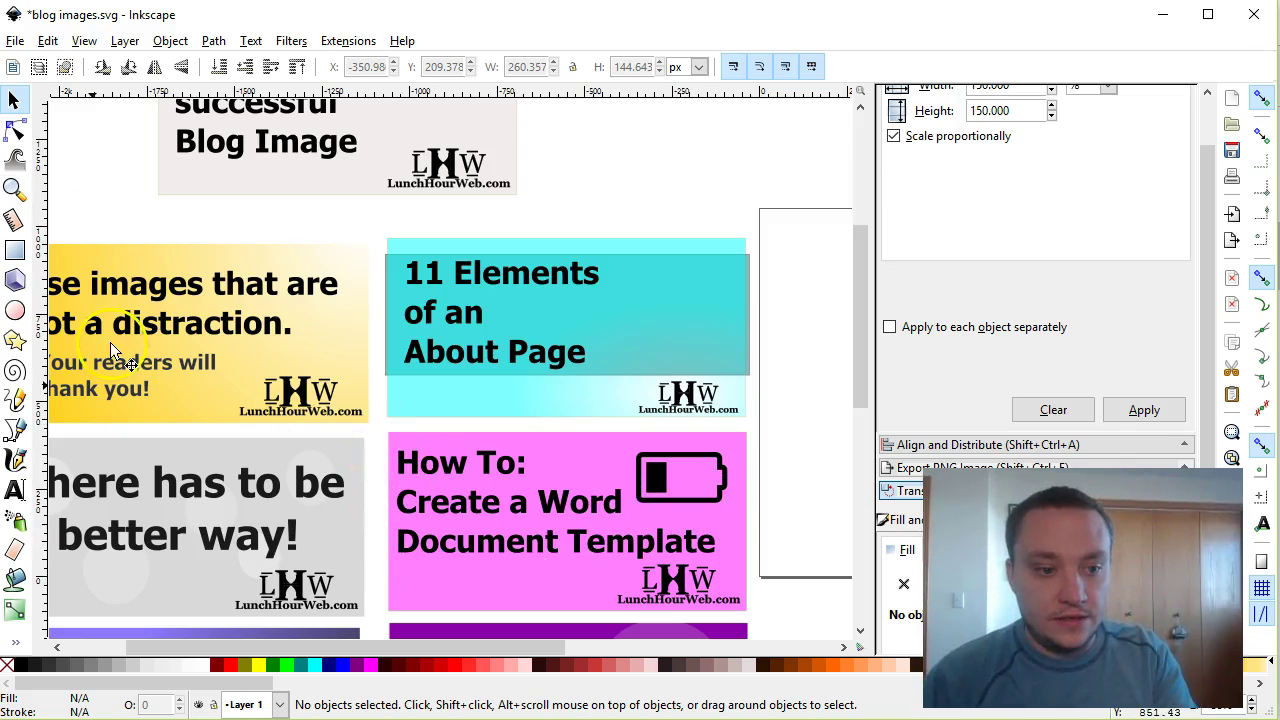
{"action": "left_click", "coordinate": [15, 489]}
{"action": "left_click_drag", "start_coordinate": [567, 154], "coordinate": [738, 231]}
Set the font family of the frame above the cyan banner to FontAwesome
{"action": "left_click", "coordinate": [223, 66]}
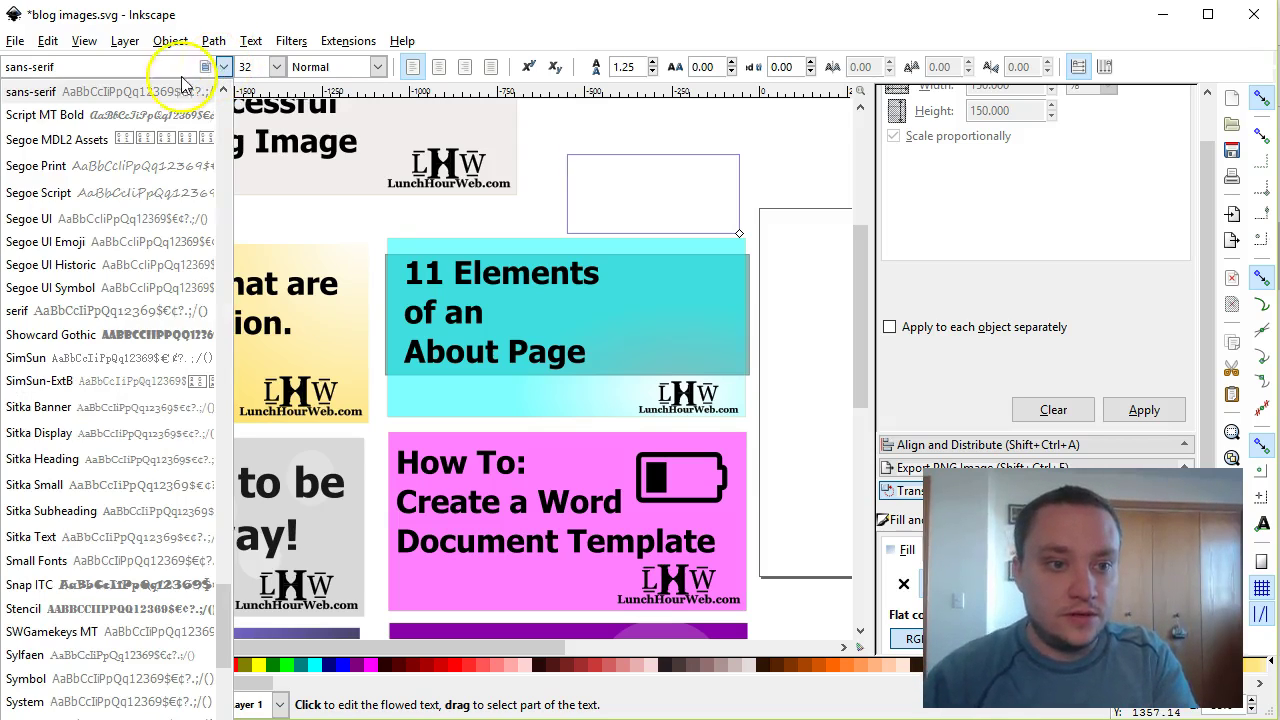
{"action": "left_click", "coordinate": [80, 66]}
{"action": "triple_click", "coordinate": [80, 66]}
{"action": "type", "text": "f"}
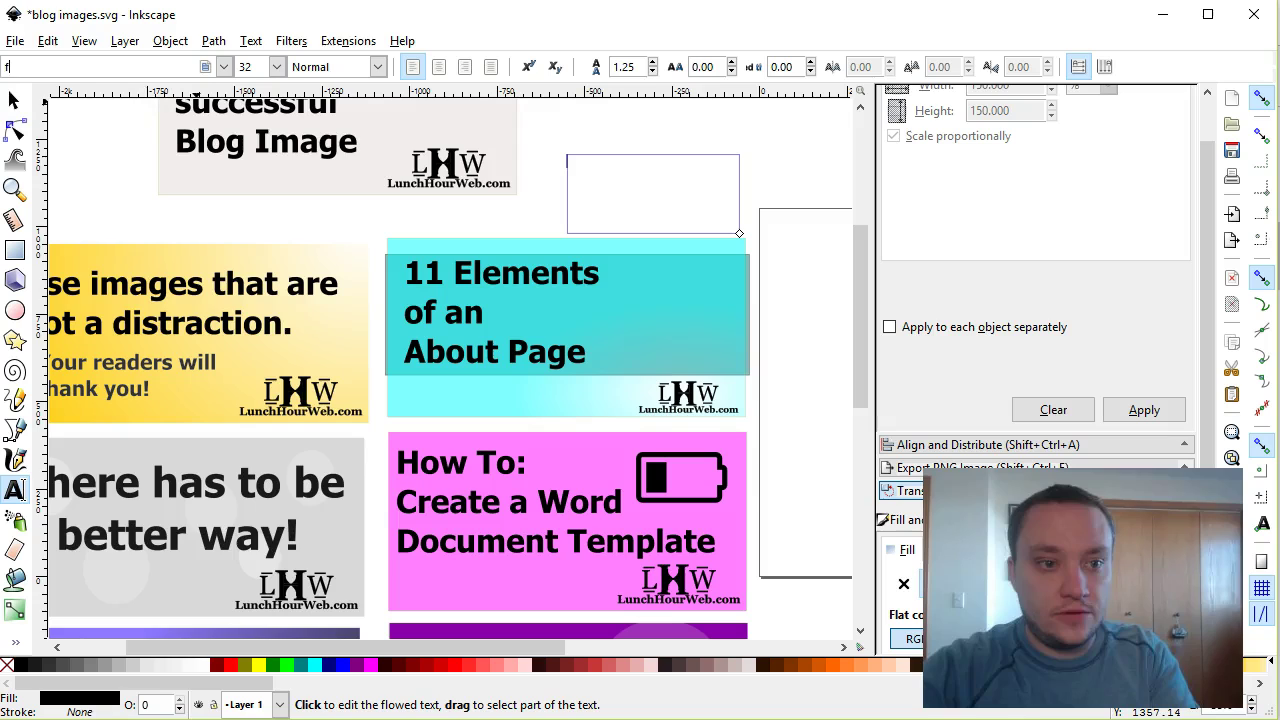
{"action": "type", "text": "ontaw"}
{"action": "key", "text": "Down"}
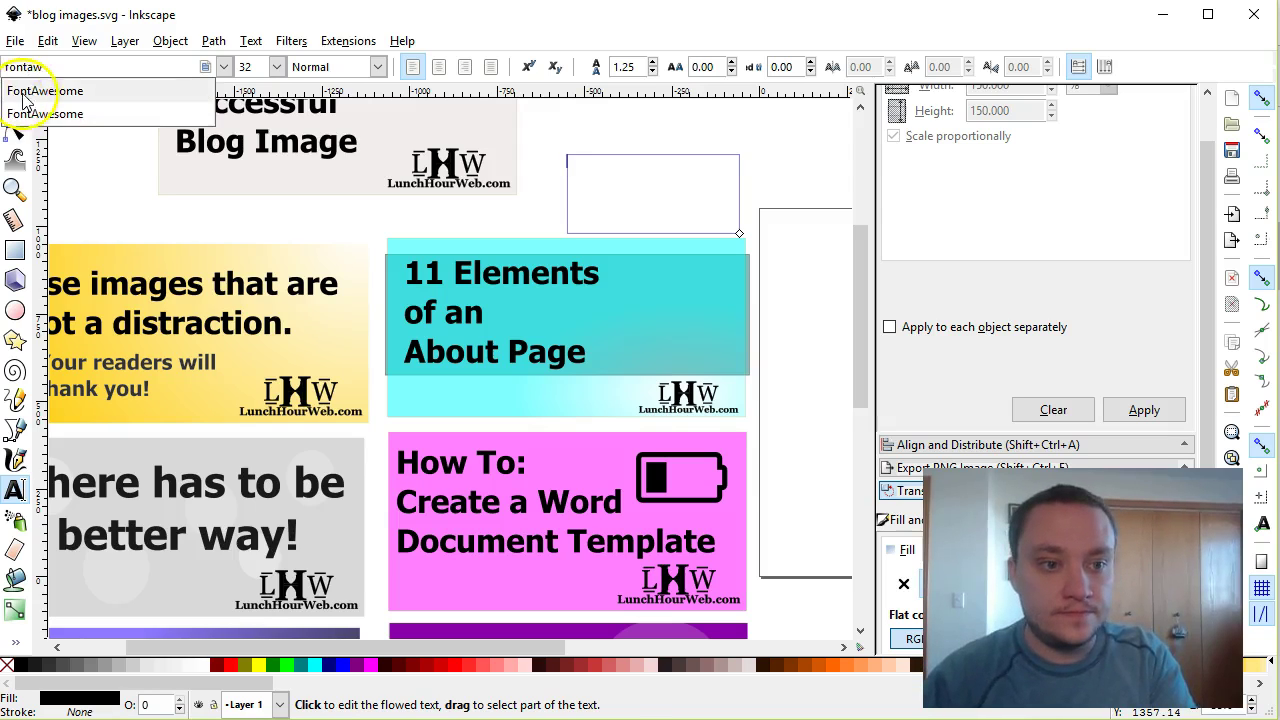
{"action": "key", "text": "Return"}
Paste the copied bed icon into the text frame, shrink the frame around it and leave text editing
{"action": "right_click", "coordinate": [583, 170]}
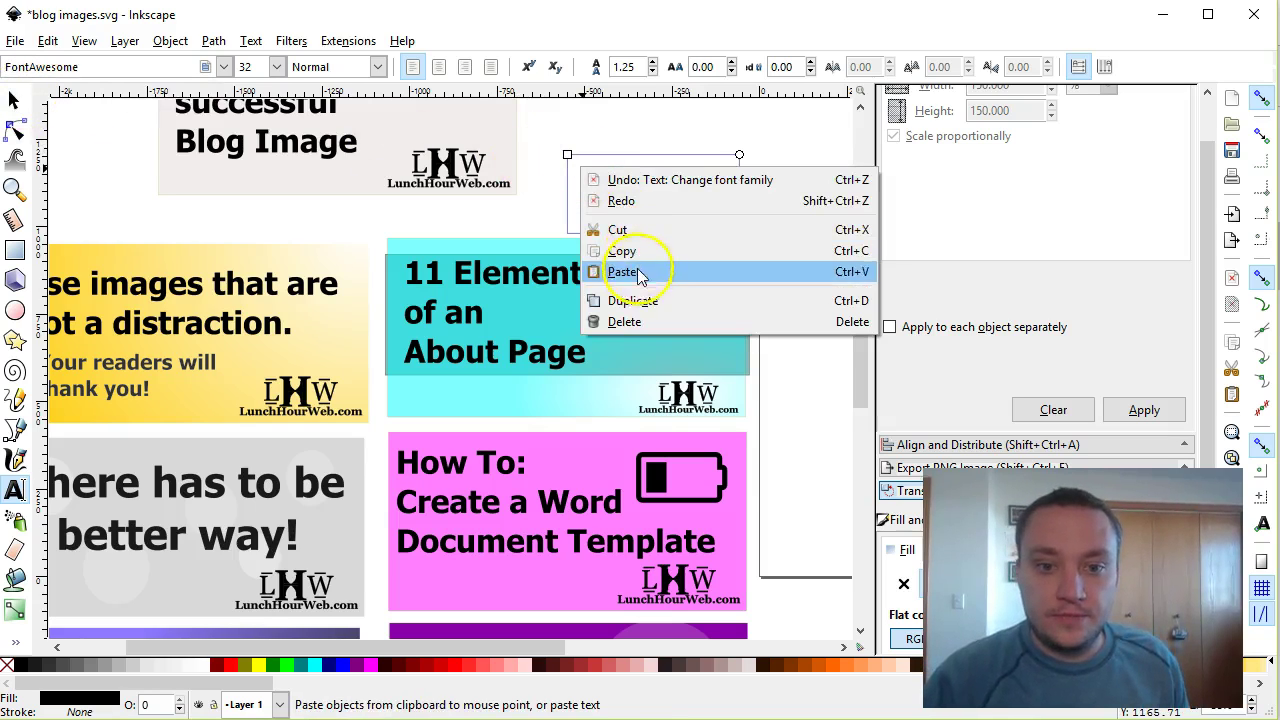
{"action": "left_click", "coordinate": [630, 273]}
{"action": "left_click_drag", "start_coordinate": [740, 234], "coordinate": [663, 196]}
{"action": "left_click", "coordinate": [14, 100]}
Enlarge the bed icon proportionally by 150% many times in a row
{"action": "left_click", "coordinate": [1145, 412]}
{"action": "left_click", "coordinate": [1145, 412]}
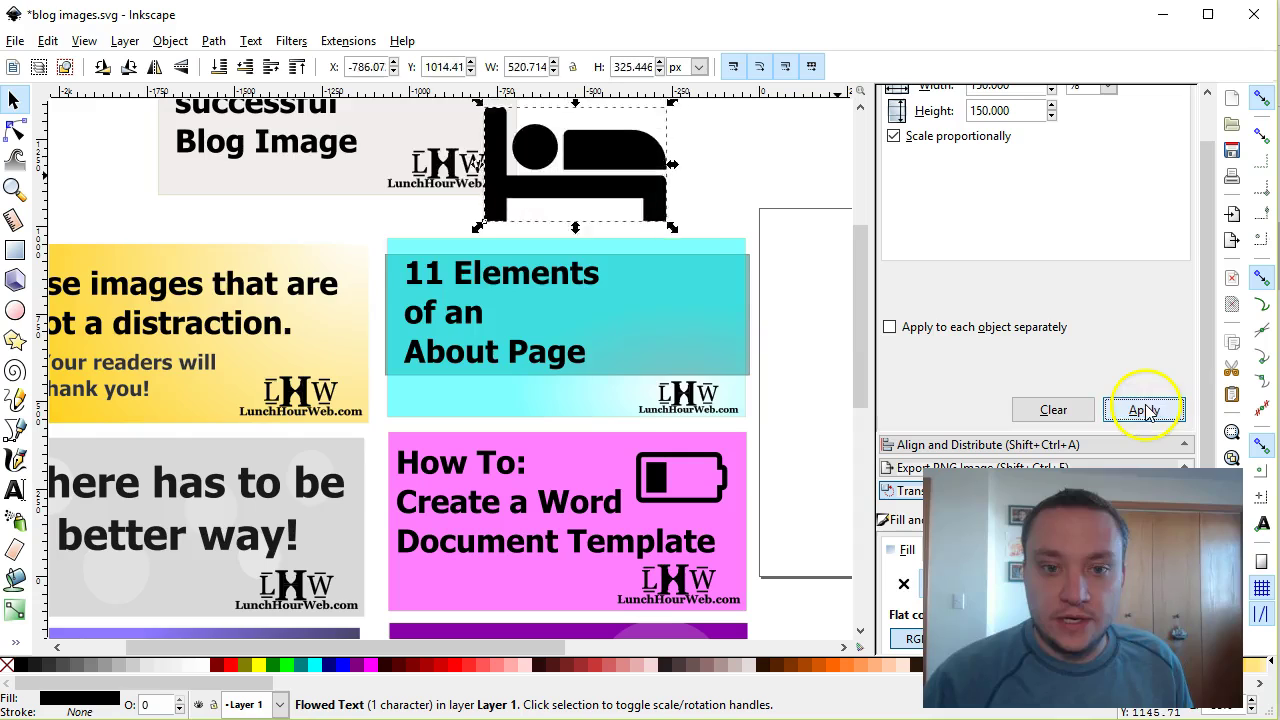
{"action": "left_click", "coordinate": [1145, 412]}
{"action": "left_click", "coordinate": [1145, 412]}
{"action": "left_click", "coordinate": [1145, 410]}
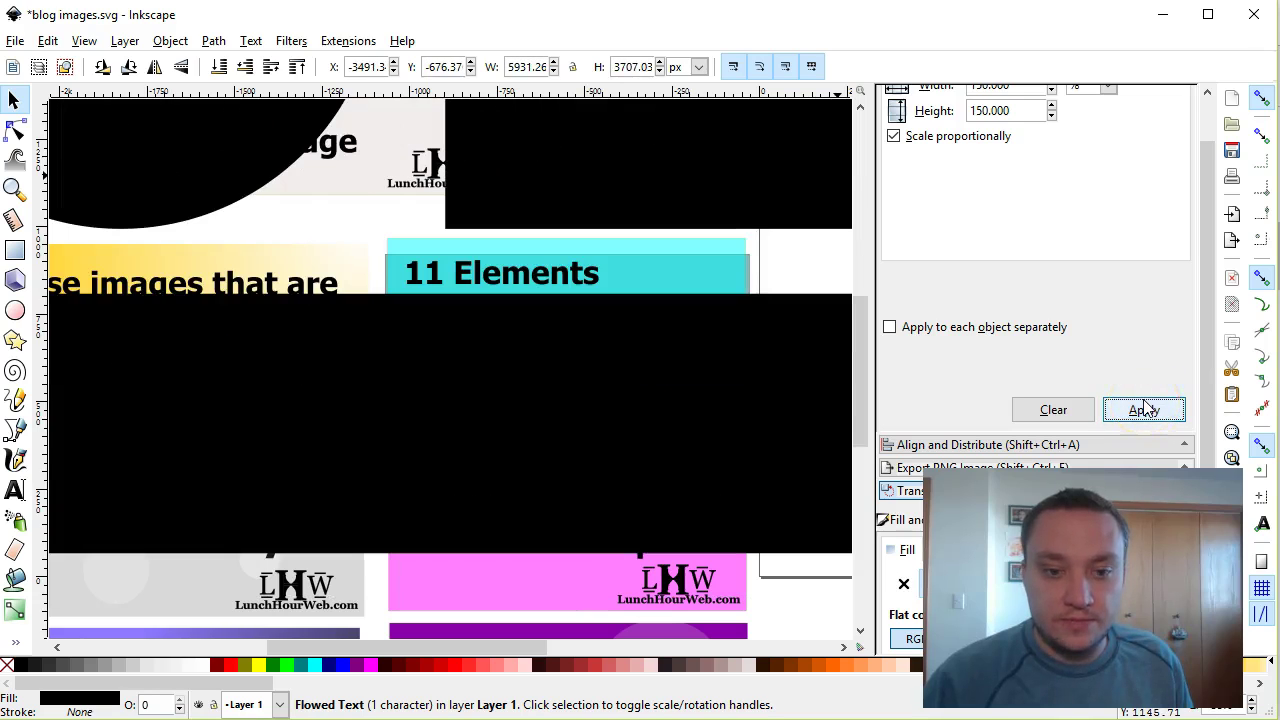
{"action": "left_click", "coordinate": [1145, 410]}
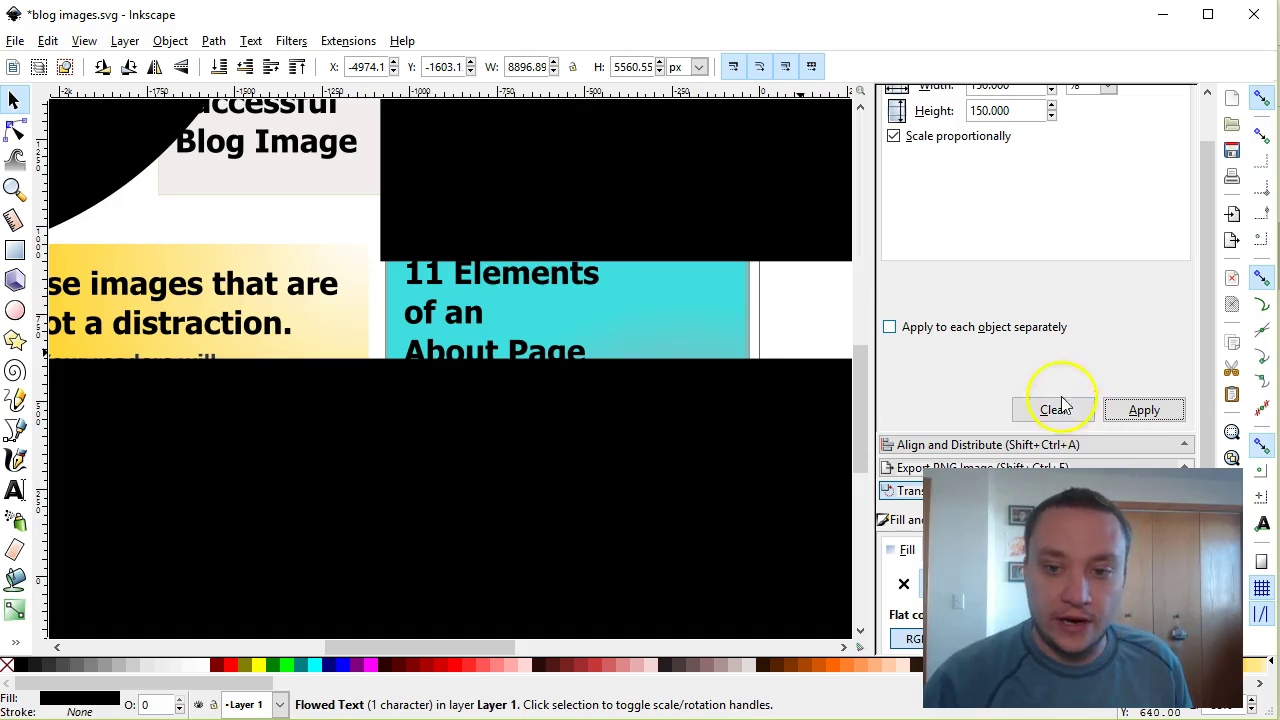
Undo all the enlargements of the bed icon, redo three of them and deselect the icon
{"action": "key", "text": "ctrl+z"}
{"action": "key", "text": "ctrl+z"}
{"action": "key", "text": "ctrl+z"}
{"action": "key", "text": "ctrl+z"}
{"action": "key", "text": "ctrl+z"}
{"action": "key", "text": "ctrl+z"}
{"action": "key", "text": "ctrl+z"}
{"action": "key", "text": "ctrl+z"}
{"action": "key", "text": "ctrl+z"}
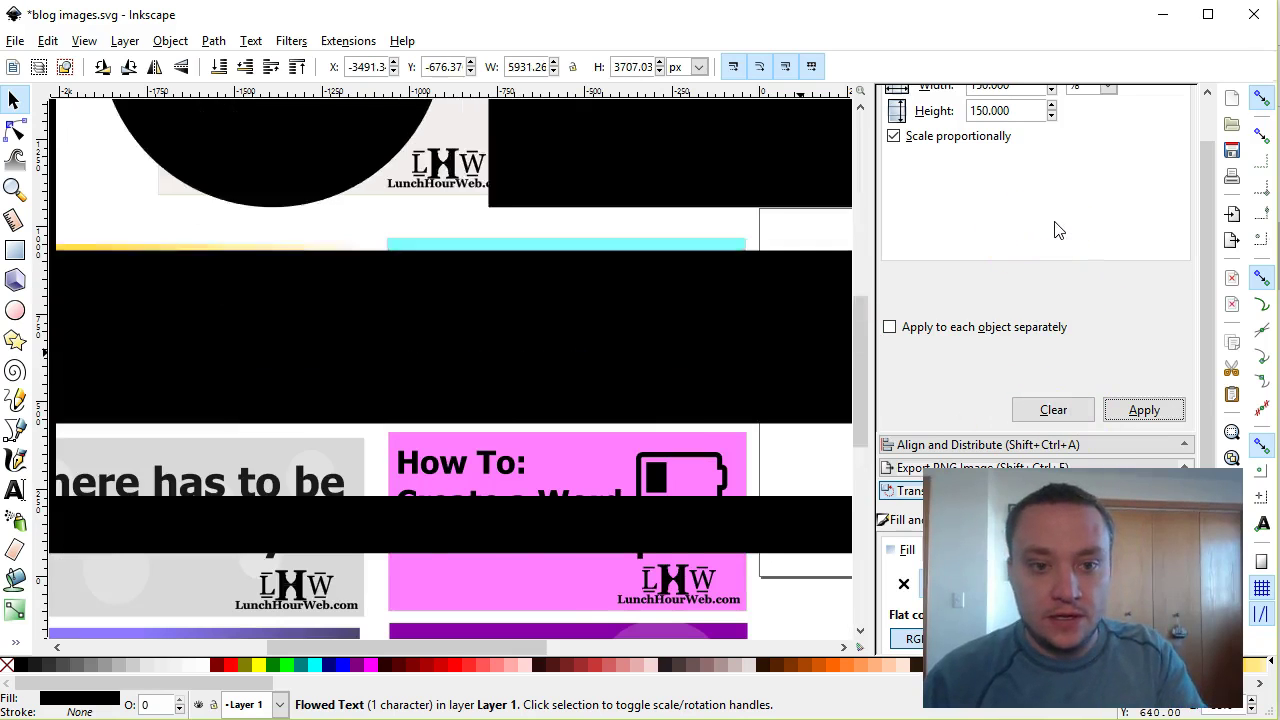
{"action": "key", "text": "ctrl+z"}
{"action": "key", "text": "ctrl+z"}
{"action": "key", "text": "ctrl+z"}
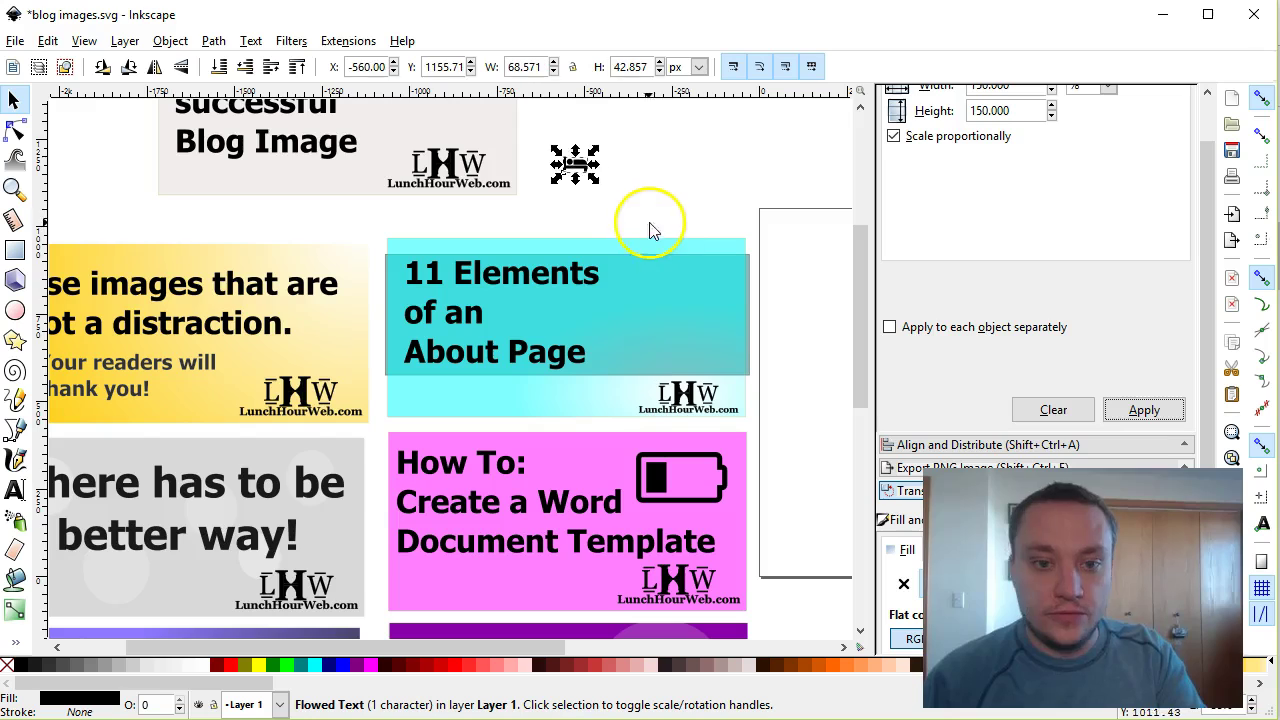
{"action": "key", "text": "ctrl+shift+z"}
{"action": "key", "text": "ctrl+shift+z"}
{"action": "key", "text": "ctrl+shift+z"}
{"action": "left_click", "coordinate": [685, 210]}
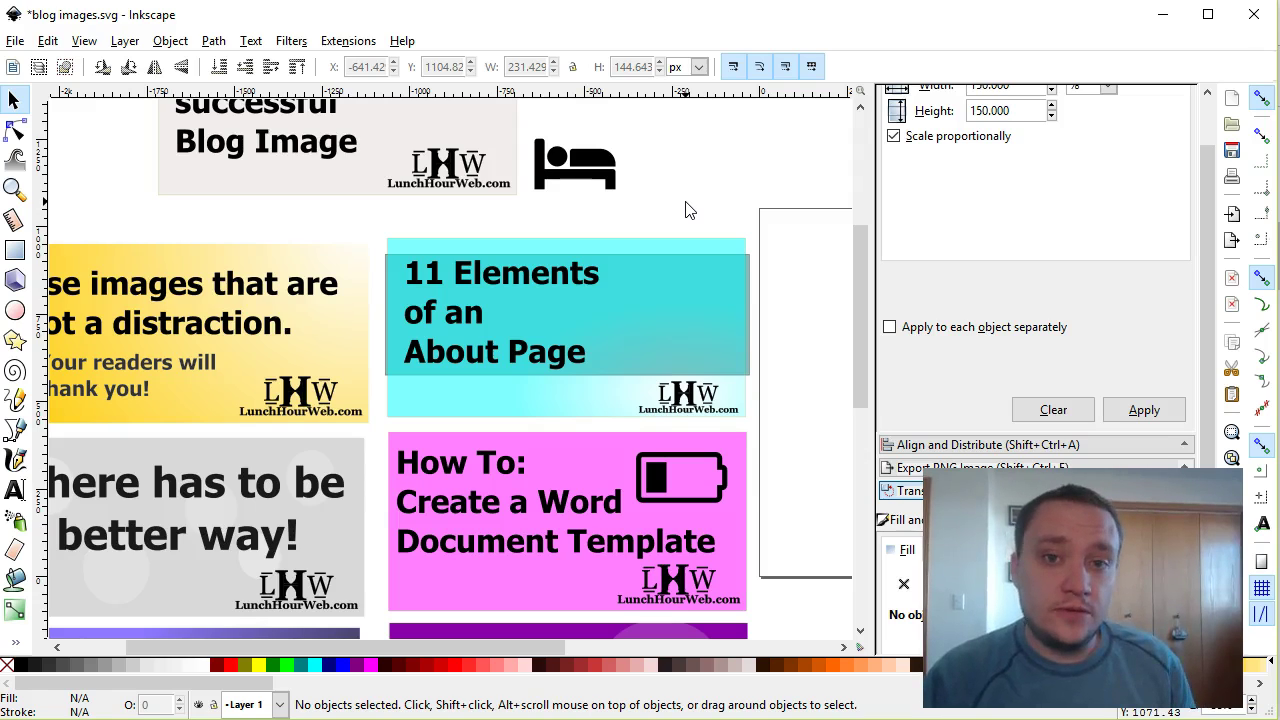
Move the bed icon onto the cyan "11 Elements of an About Page" banner, beside the heading, and deselect it
{"action": "left_click_drag", "start_coordinate": [574, 166], "coordinate": [668, 310]}
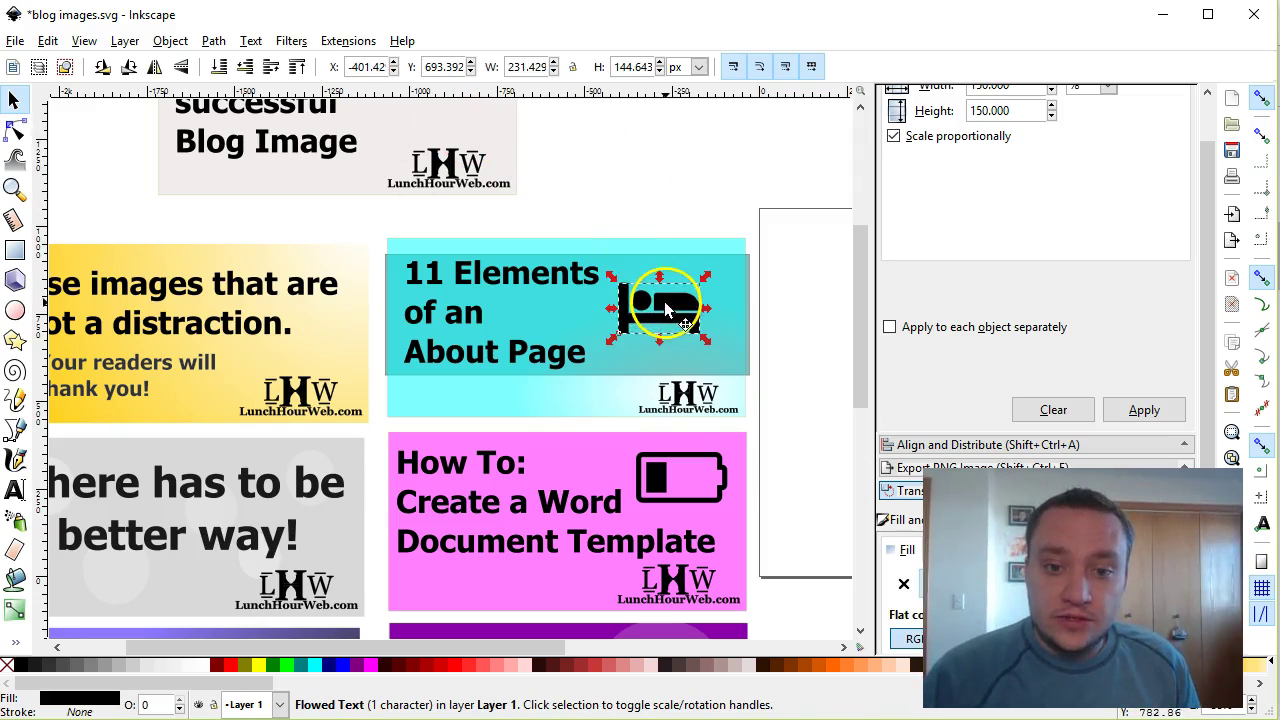
{"action": "left_click", "coordinate": [612, 187]}
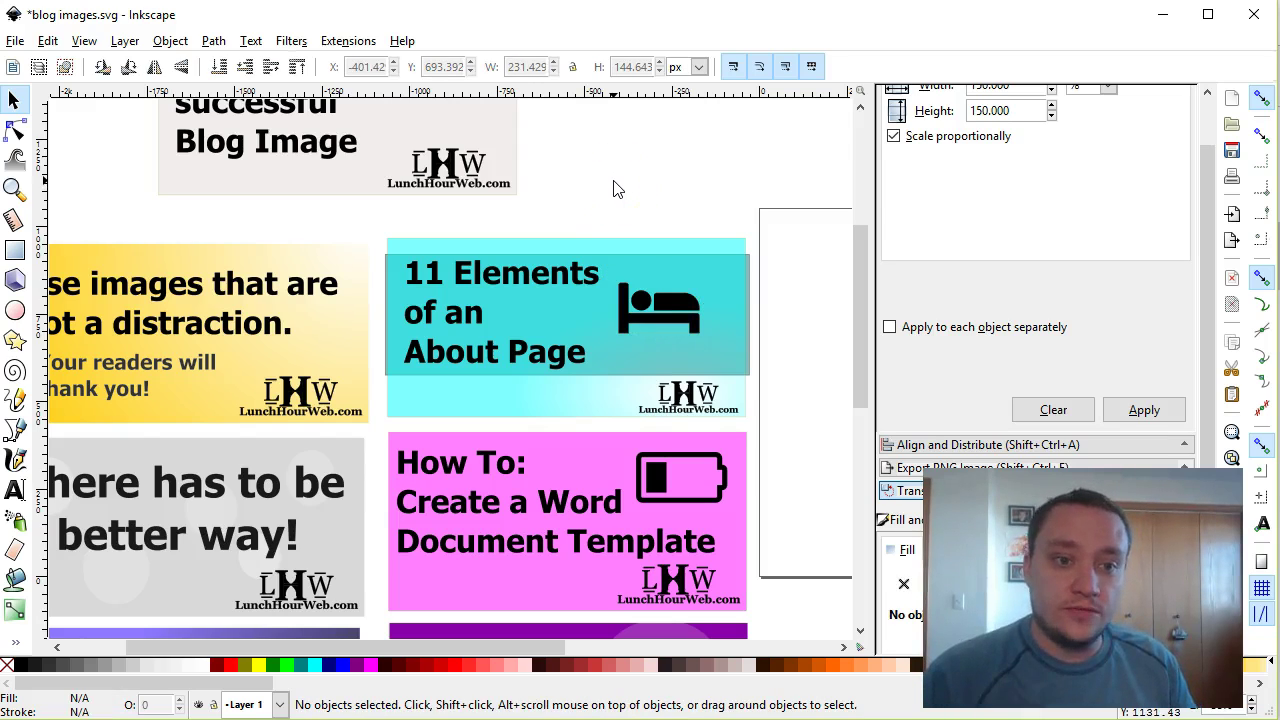
{"action": "left_click", "coordinate": [510, 210]}
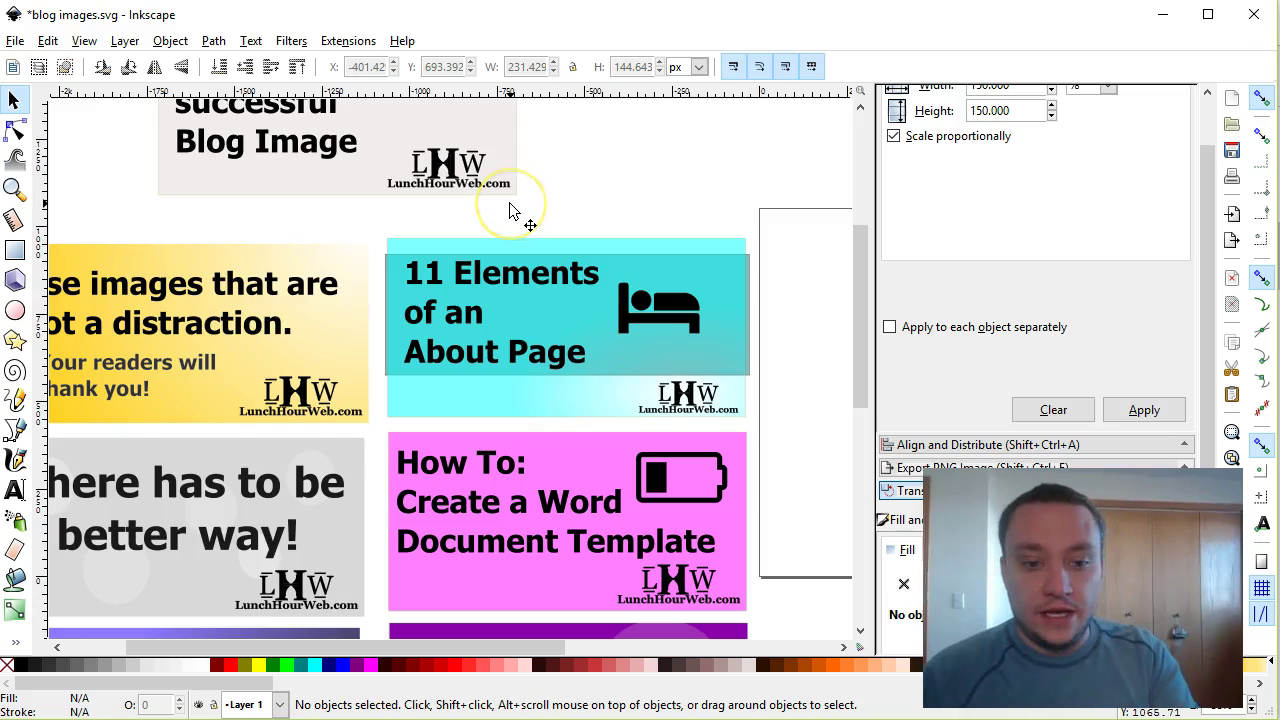
Switch to the Font Awesome cheatsheet in Chrome and review its desktop-use instructions and icon list
{"action": "key", "text": "alt+Tab"}
{"action": "scroll", "coordinate": [620, 242], "scroll_direction": "up", "scroll_amount": 10}
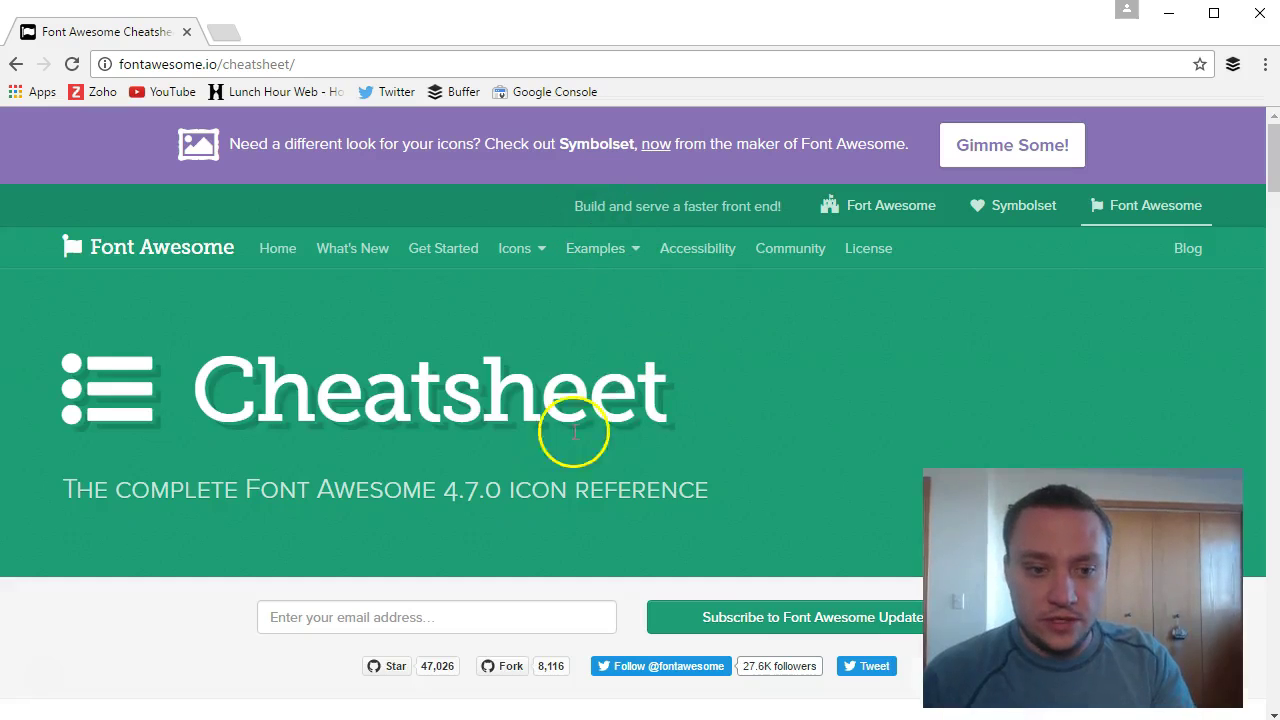
{"action": "scroll", "coordinate": [580, 385], "scroll_direction": "down", "scroll_amount": 4}
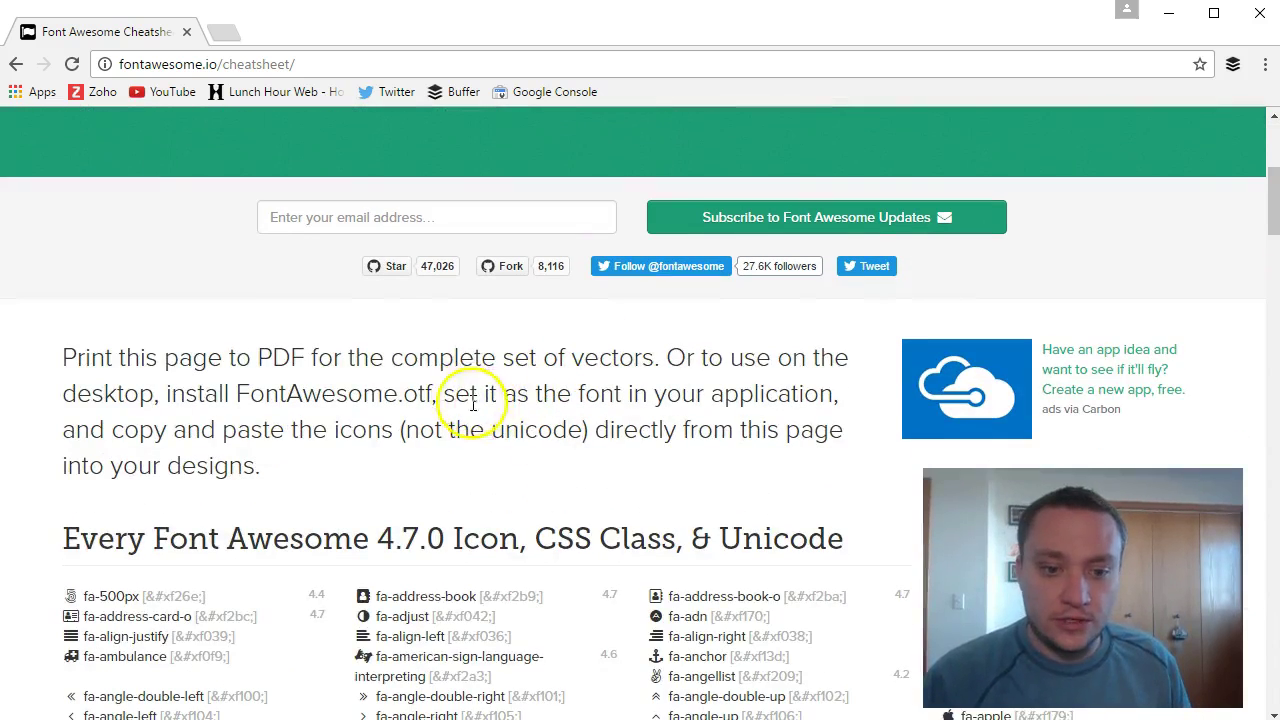
{"action": "scroll", "coordinate": [470, 410], "scroll_direction": "down", "scroll_amount": 3}
{"action": "scroll", "coordinate": [469, 415], "scroll_direction": "down", "scroll_amount": 10}
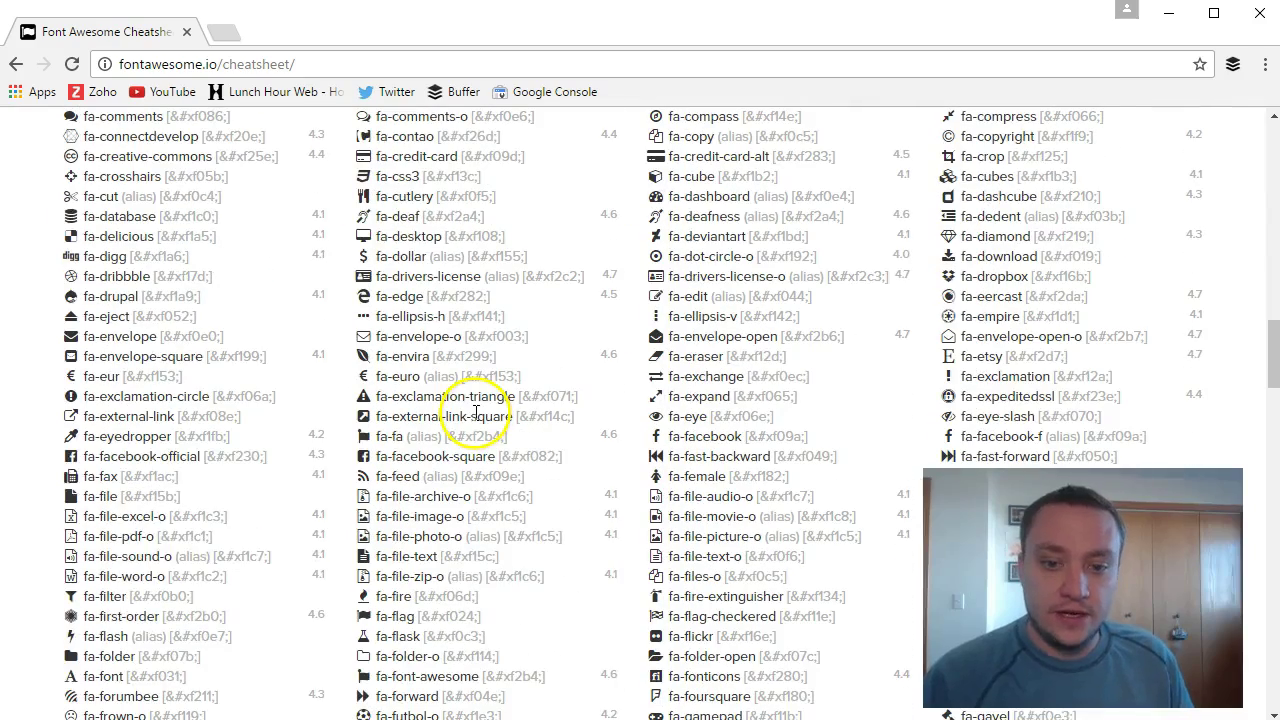